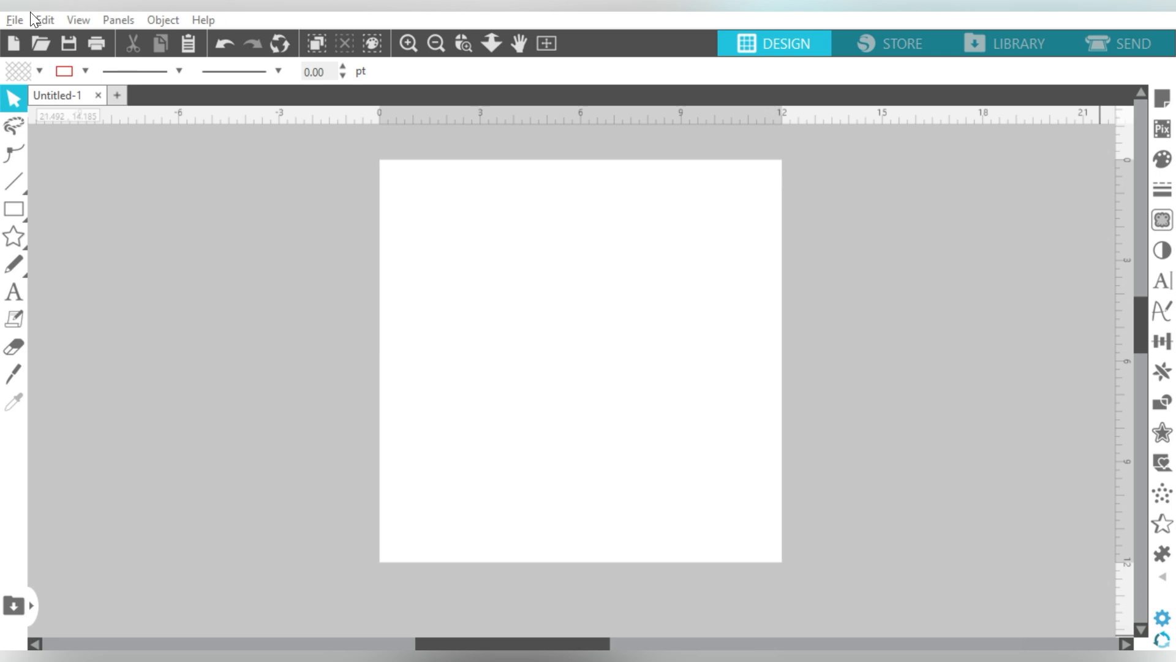
Add the two-line text "HELLO" and "WORLD" to the page.
click(14, 291)
click(433, 276)
text(HELLO)
key(Return)
text(WORLD)
Enlarge the HELLO WORLD text to about 10.1 in wide and center it on the page.
drag(636, 229, 723, 490)
drag(424, 239, 400, 224)
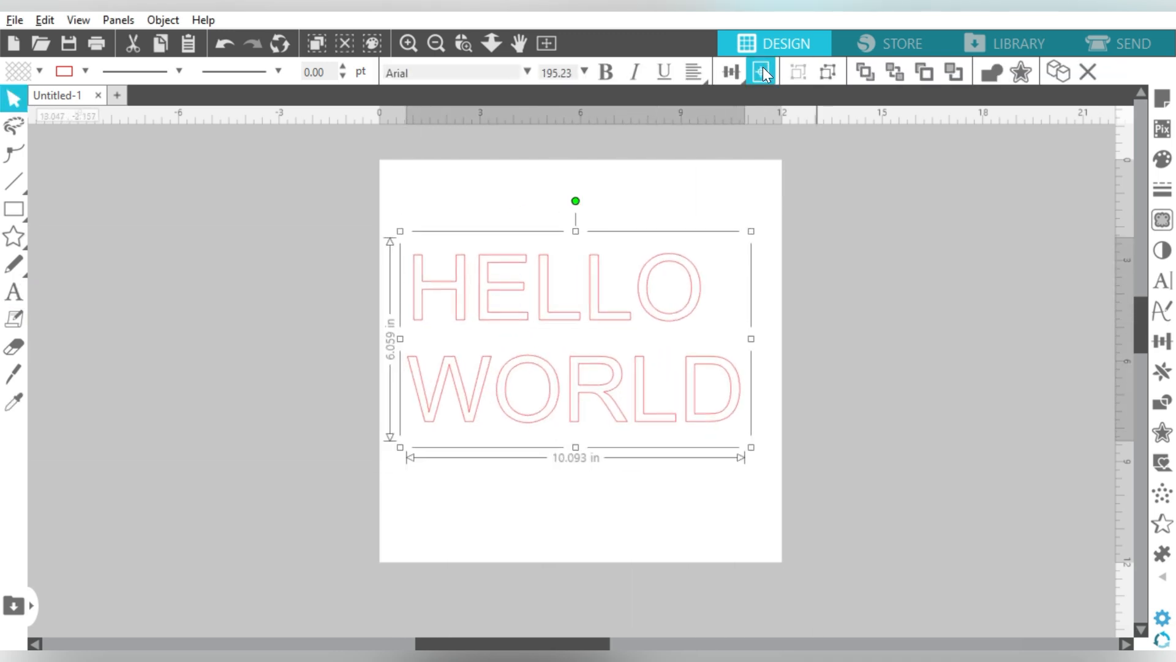
click(762, 73)
Restyle the text in the Briosty font, scaled up to 224 pt and with both lines center-aligned.
click(1167, 283)
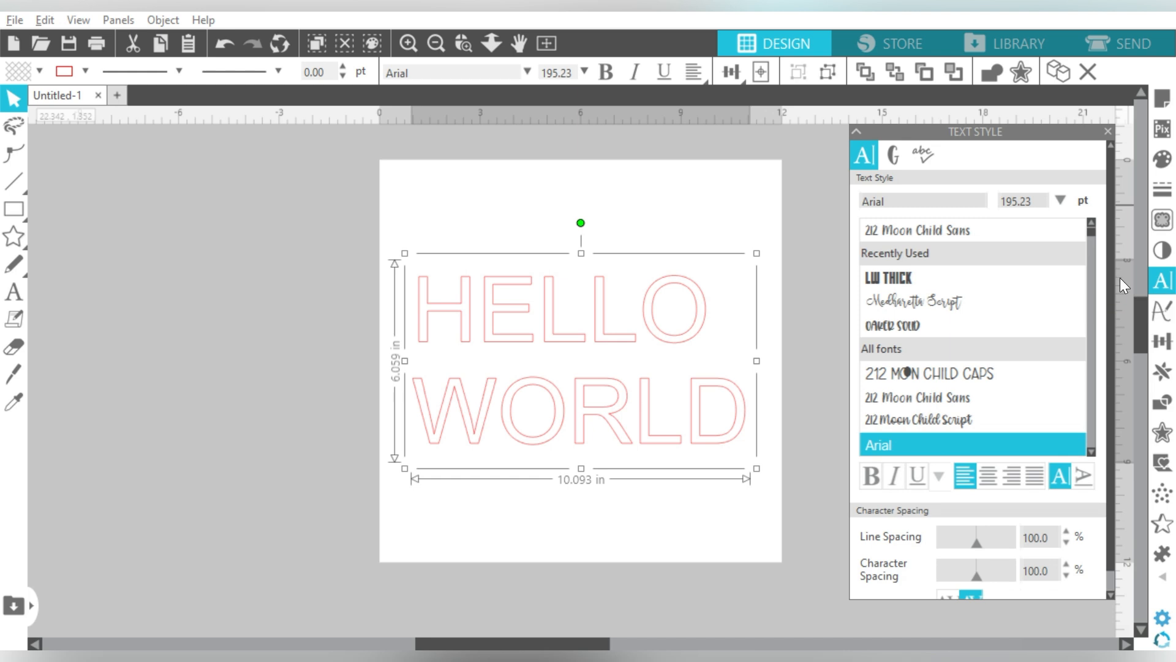
click(939, 202)
text(BRIOSty)
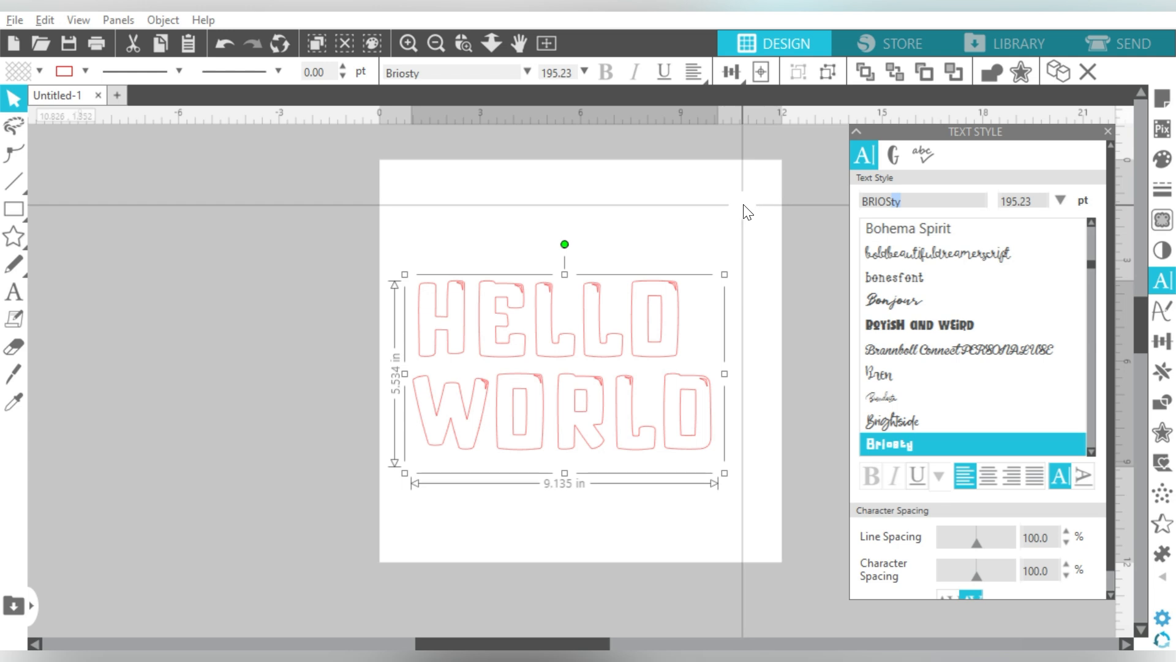
drag(725, 274, 773, 256)
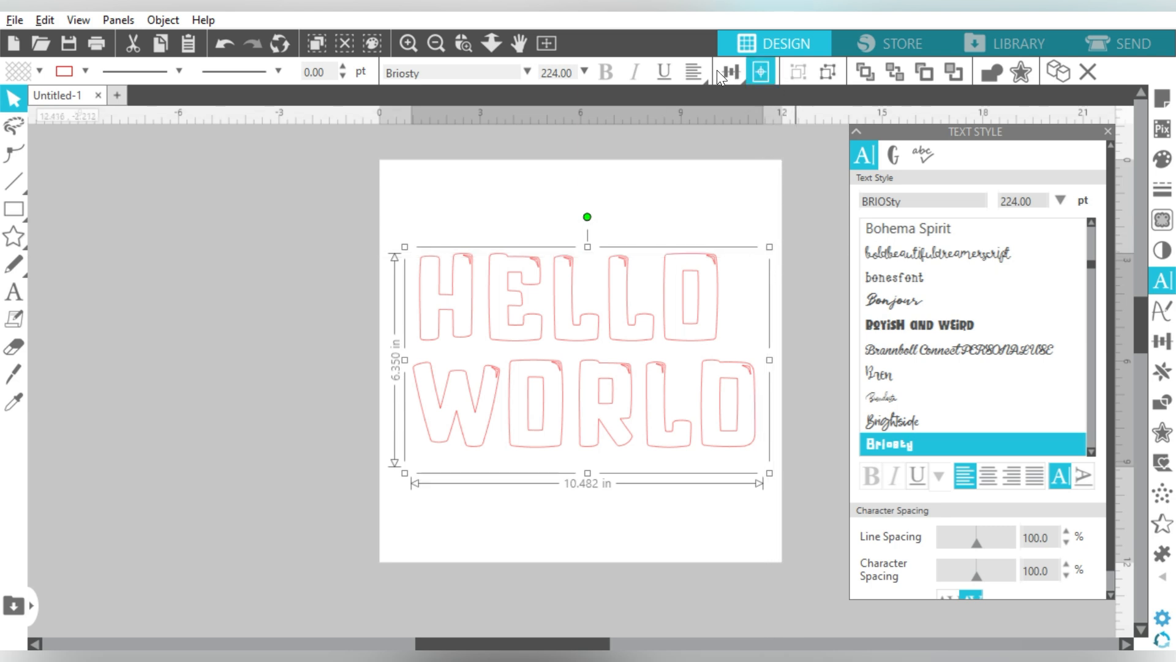
click(989, 469)
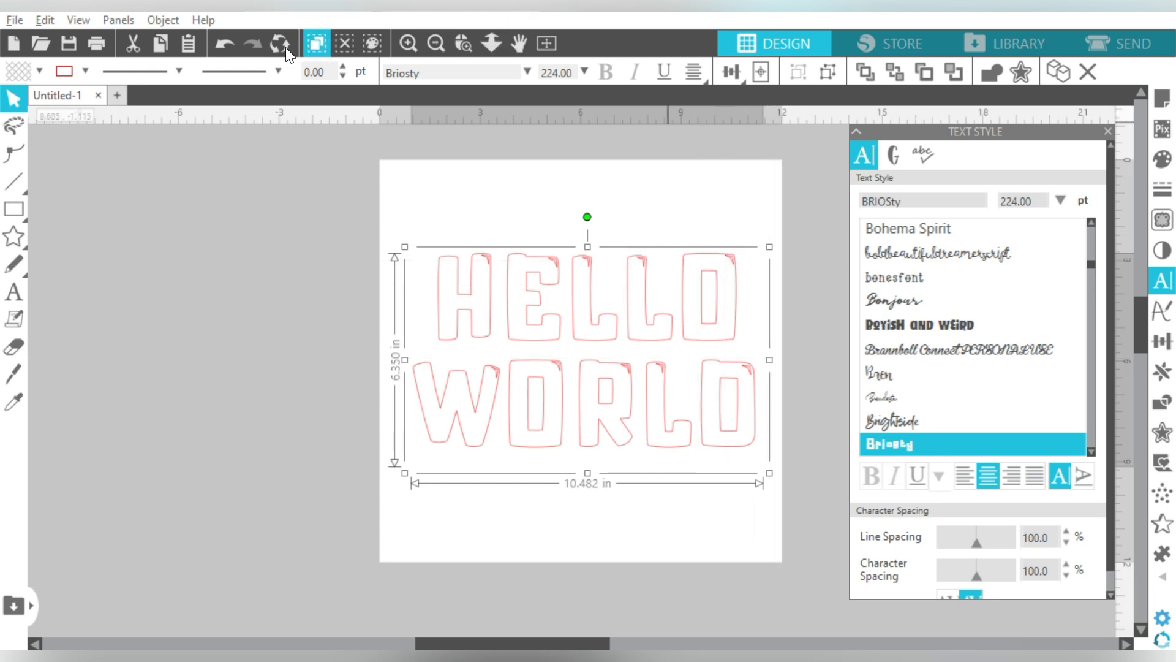
Release the text's compound path and ungroup it into individual shapes.
click(408, 43)
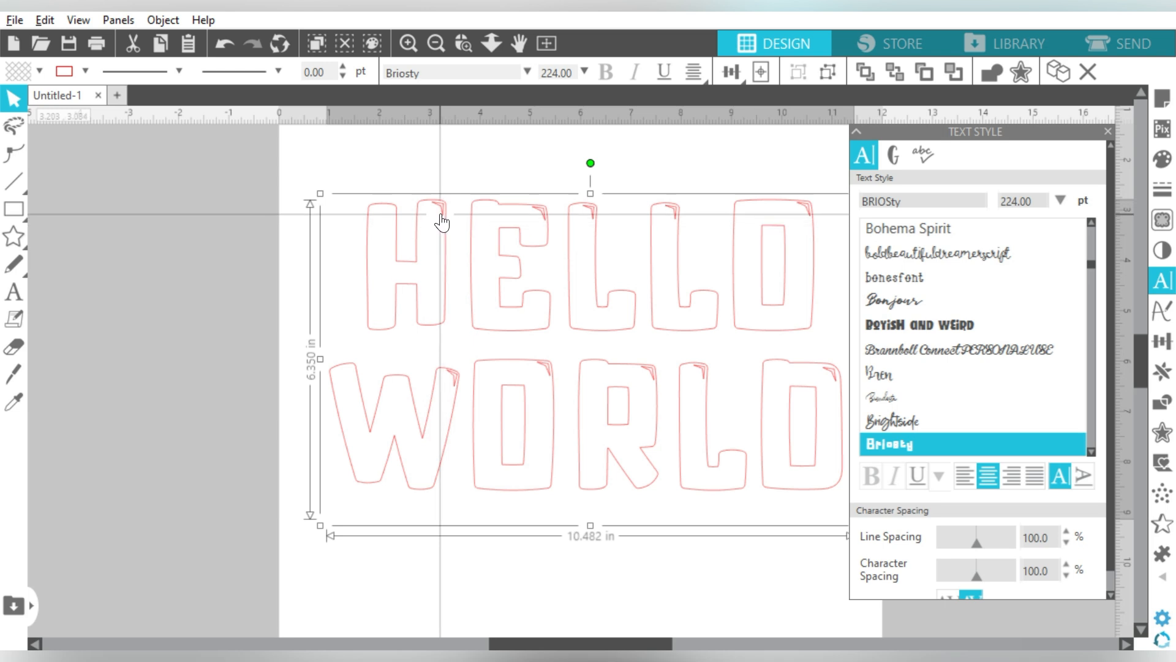
right_click(441, 214)
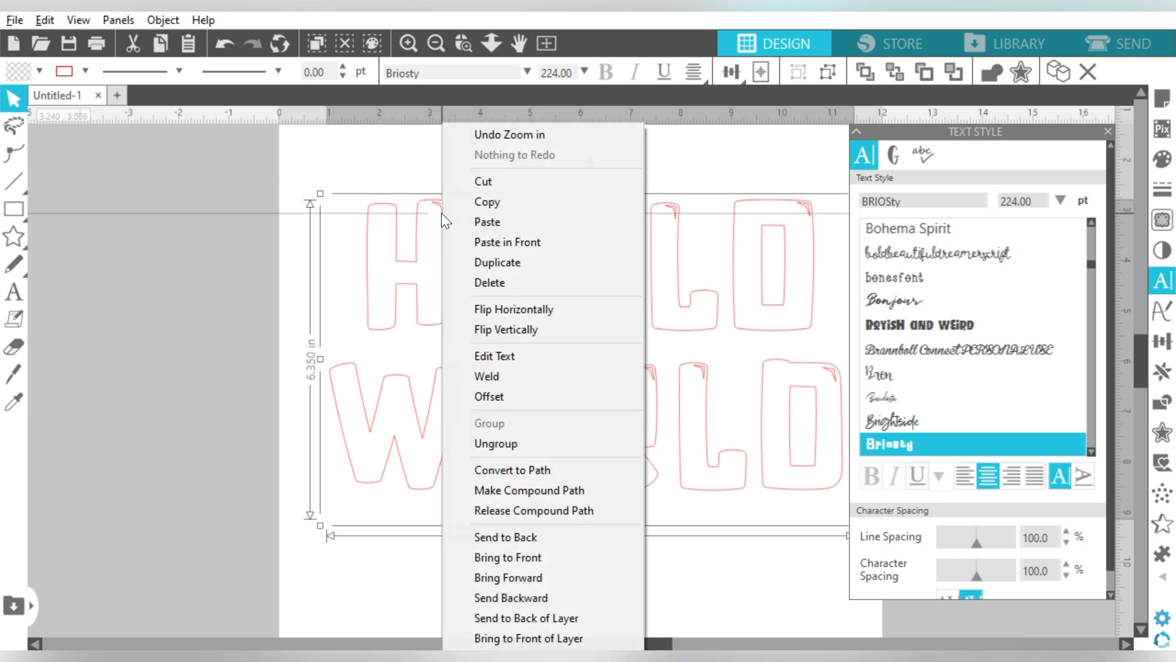
click(535, 510)
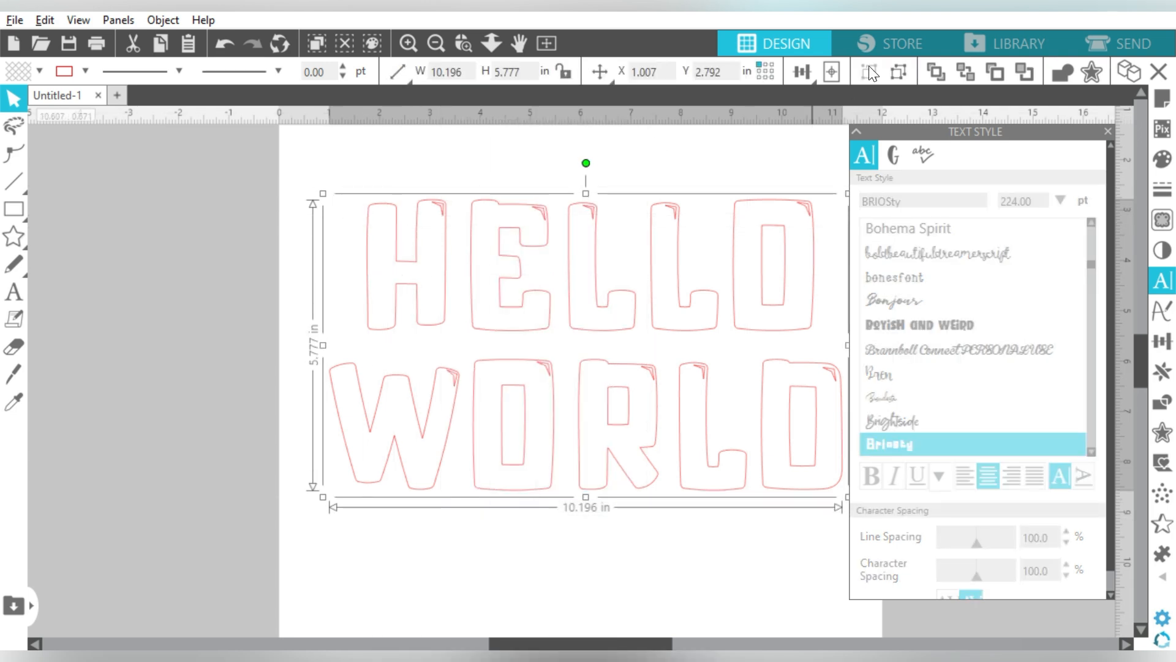
click(902, 70)
Delete all the small corner accent shapes from the HELLO WORLD letters, keeping the letter outlines and their inner cutouts.
drag(342, 162, 834, 376)
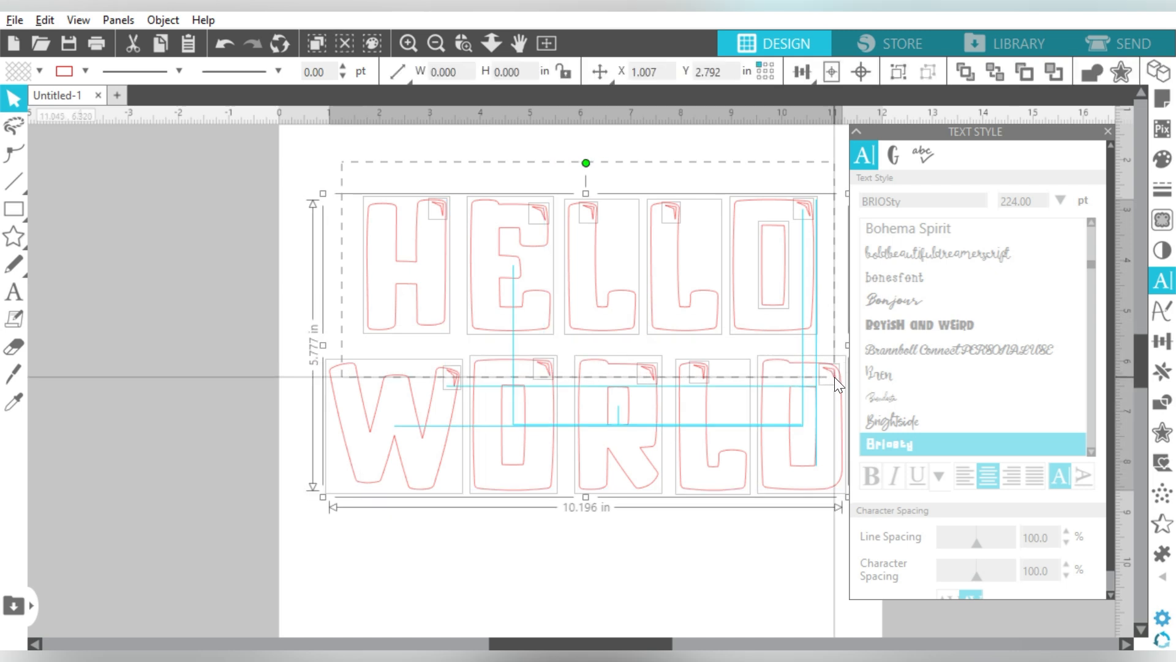
shift+click(761, 413)
shift+click(707, 417)
shift+click(598, 415)
shift+click(555, 415)
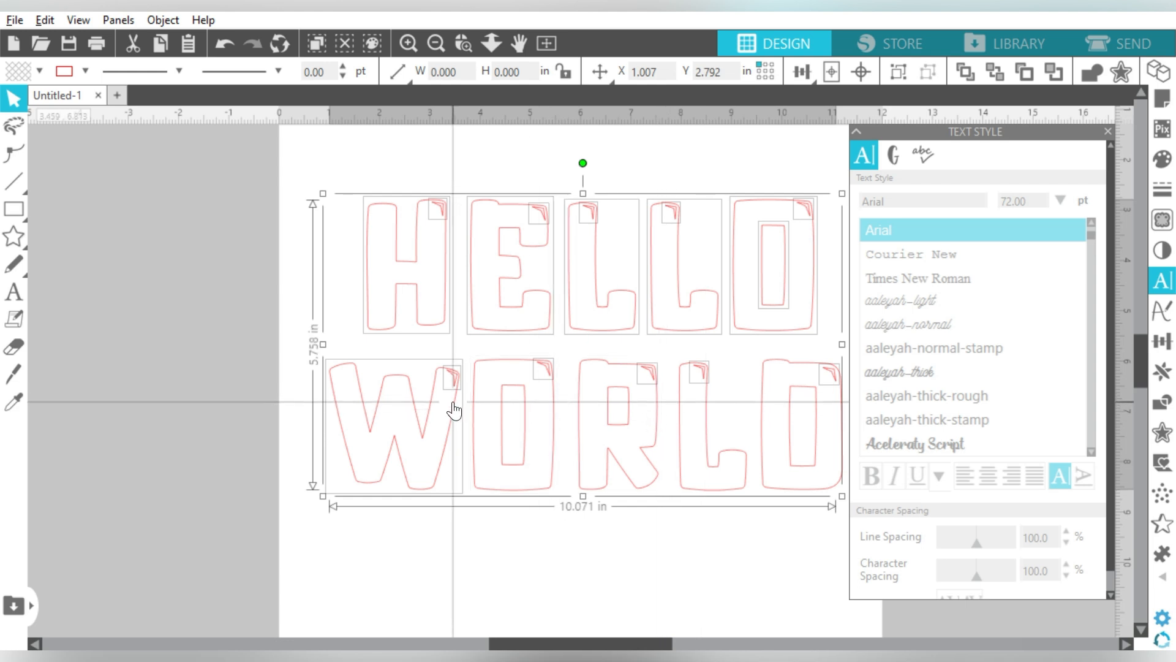
shift+click(451, 406)
shift+click(438, 323)
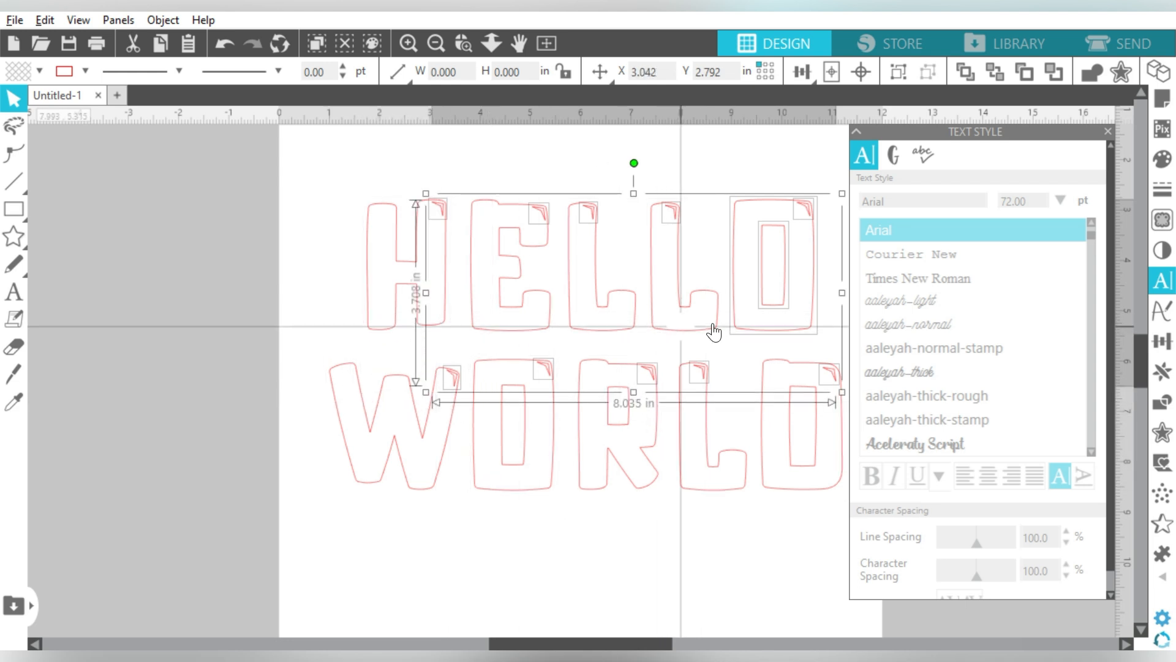
shift+click(775, 305)
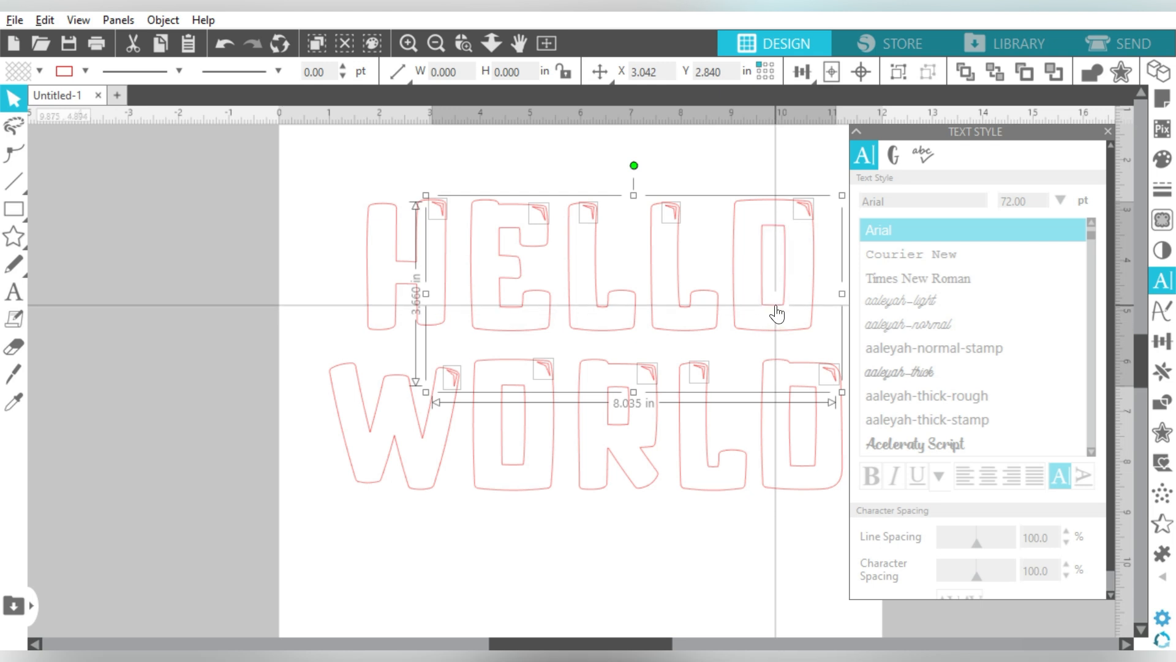
key(Delete)
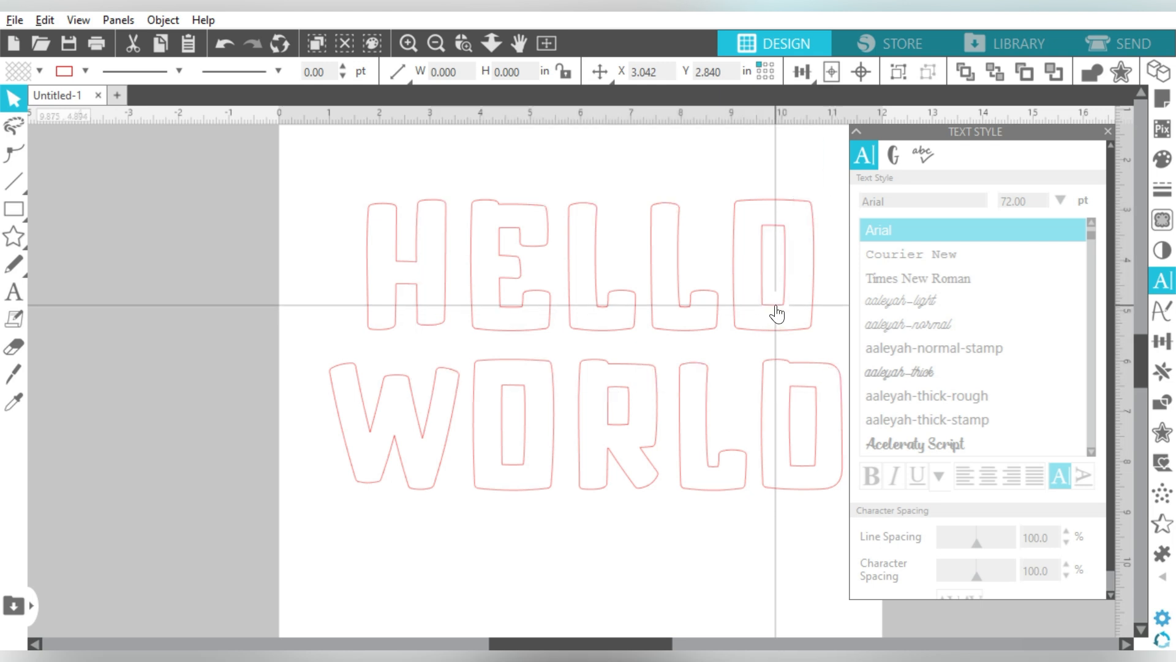
Combine all the letter shapes of HELLO into one compound path.
drag(306, 210, 783, 258)
right_click(783, 258)
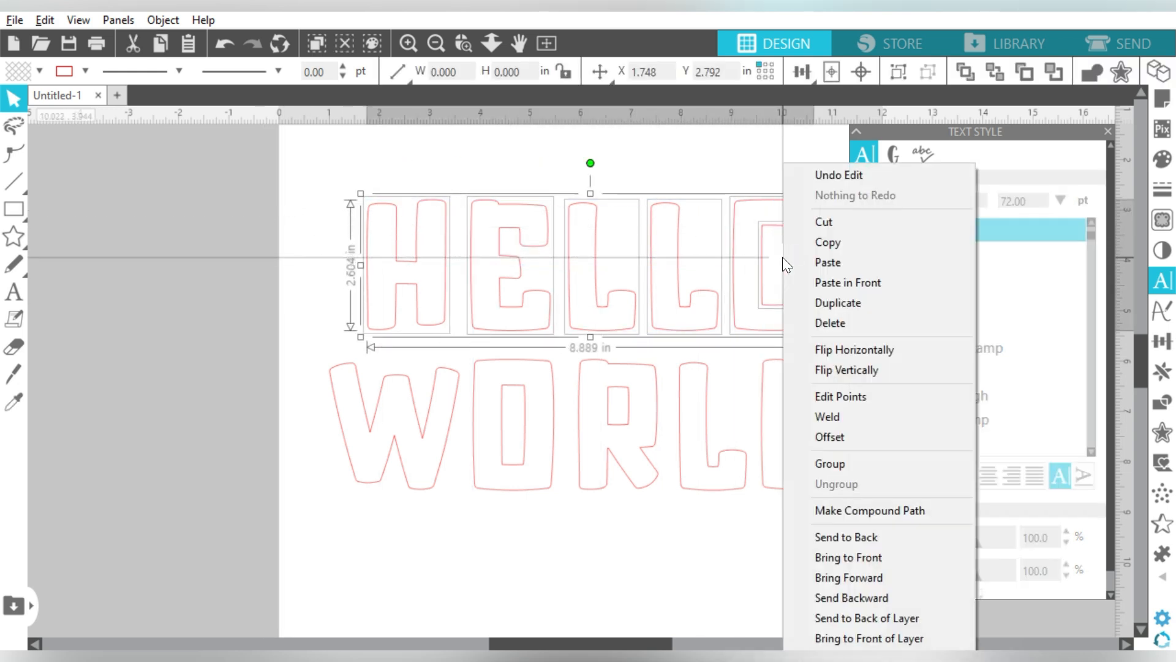
click(850, 510)
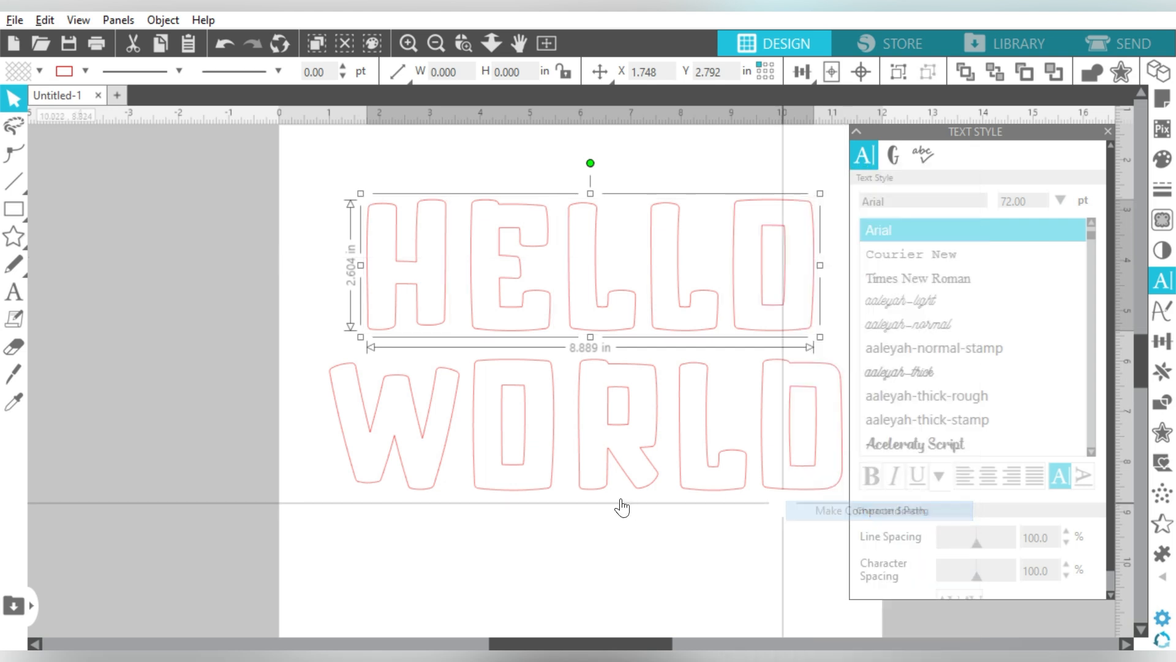
Make the letters of WORLD a compound path and nudge the word up closer to HELLO, to Y 5.674 in.
drag(355, 525, 826, 413)
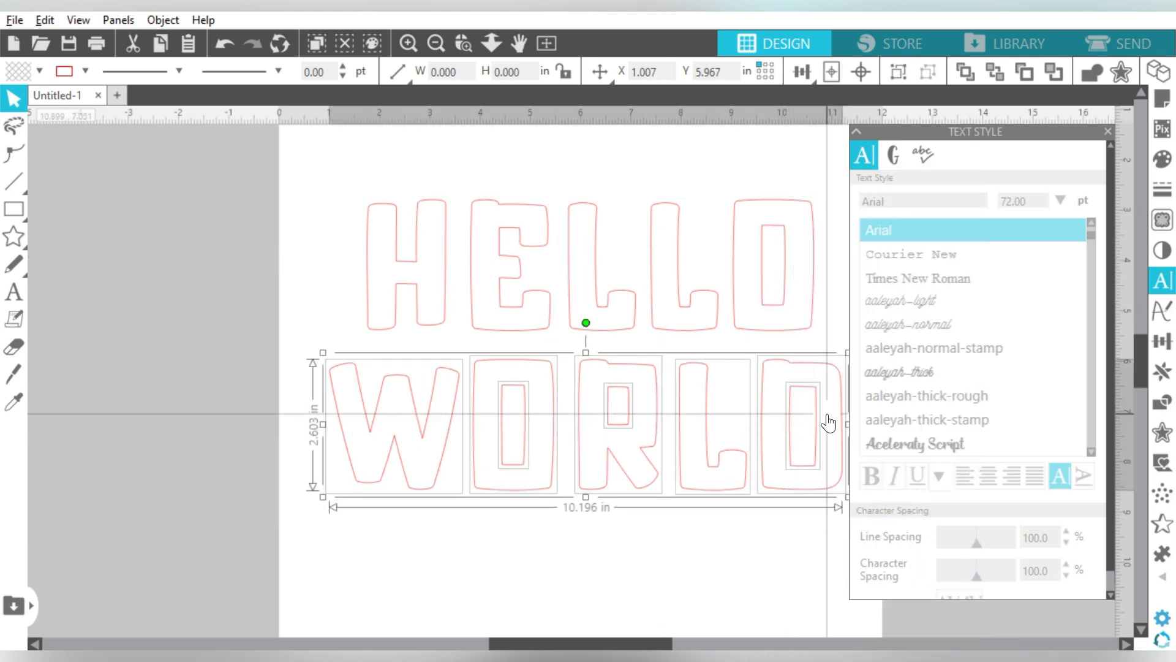
right_click(821, 413)
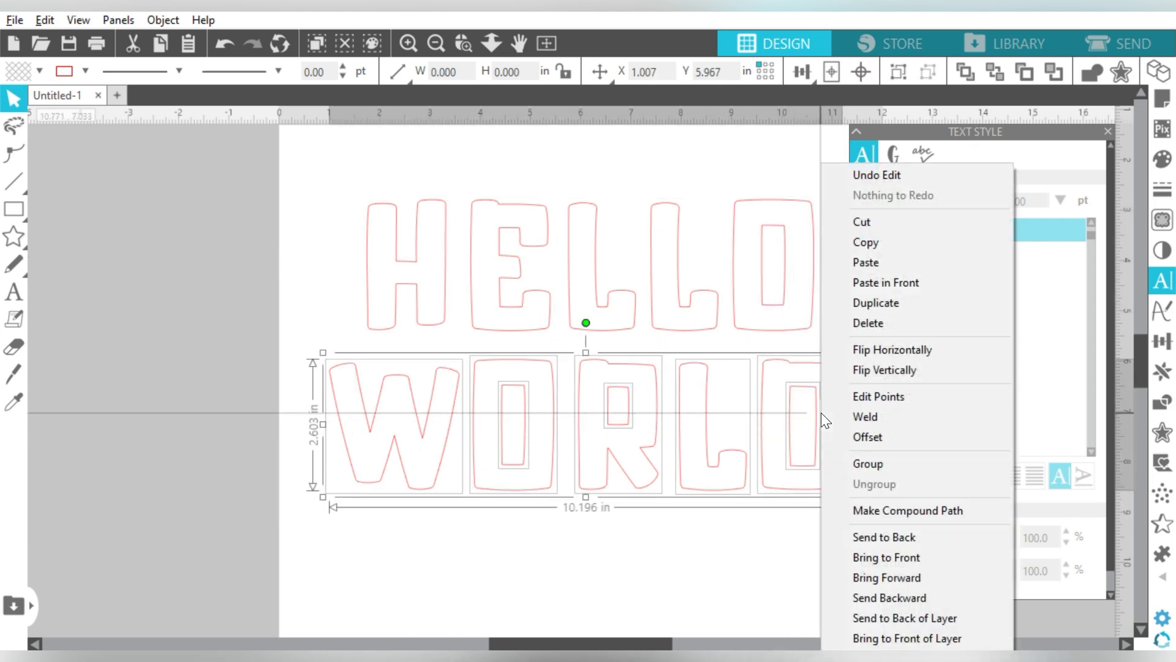
click(880, 512)
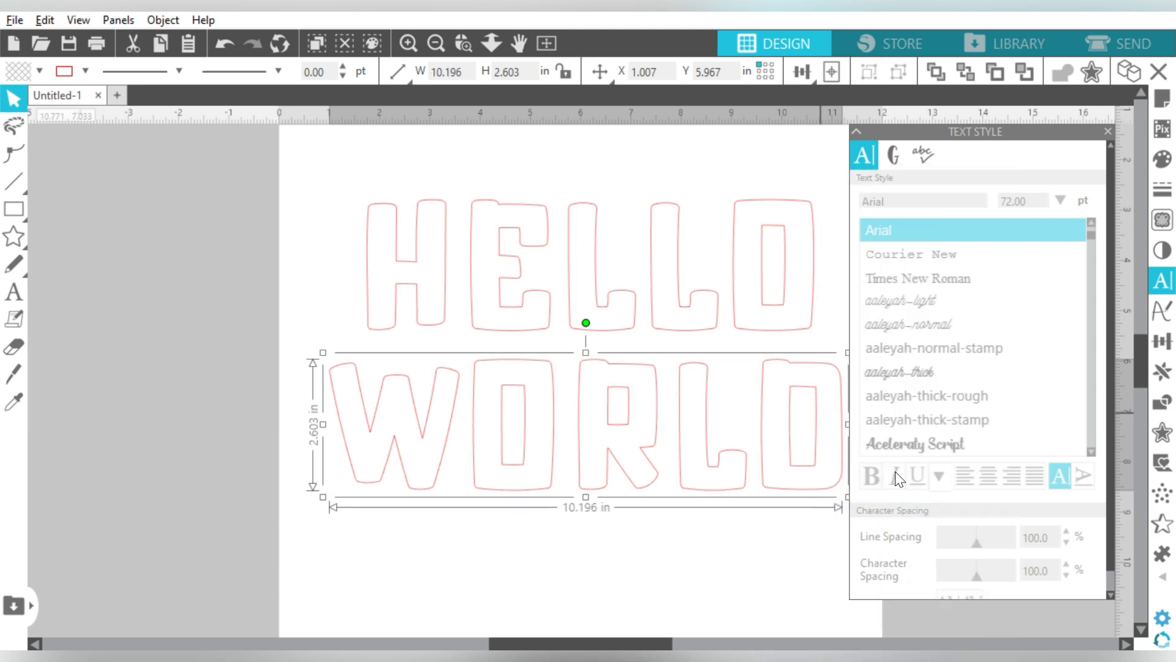
key(Up)
key(Up)
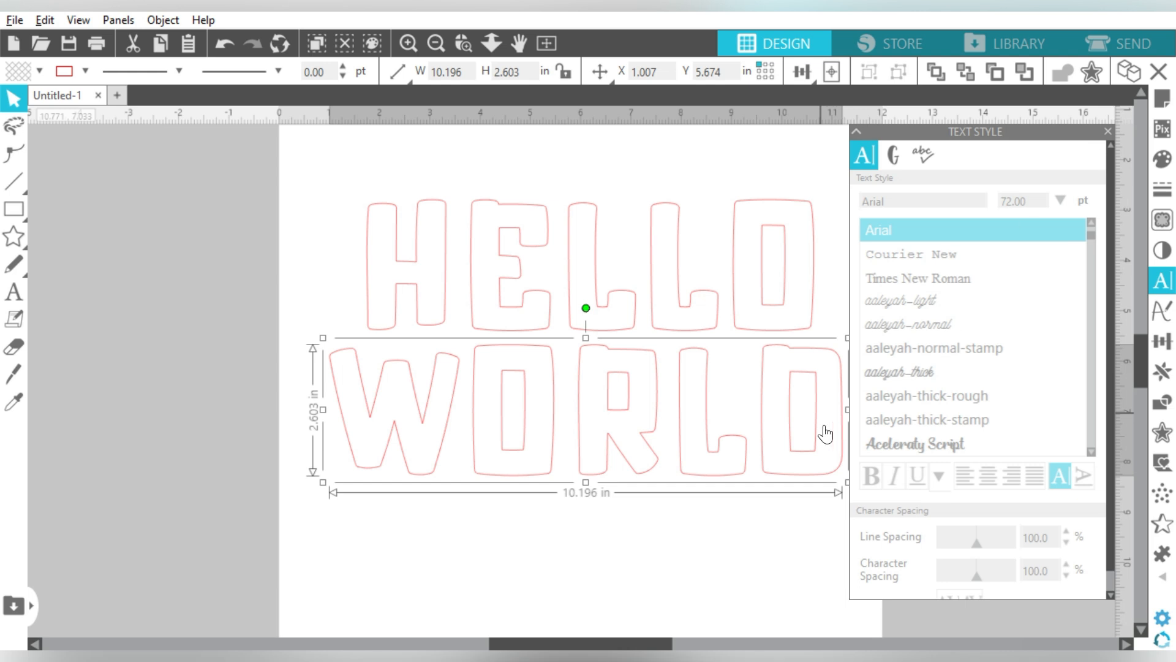
Group the HELLO and WORLD shapes together and center the group on the page.
drag(588, 646, 634, 646)
drag(779, 254, 472, 414)
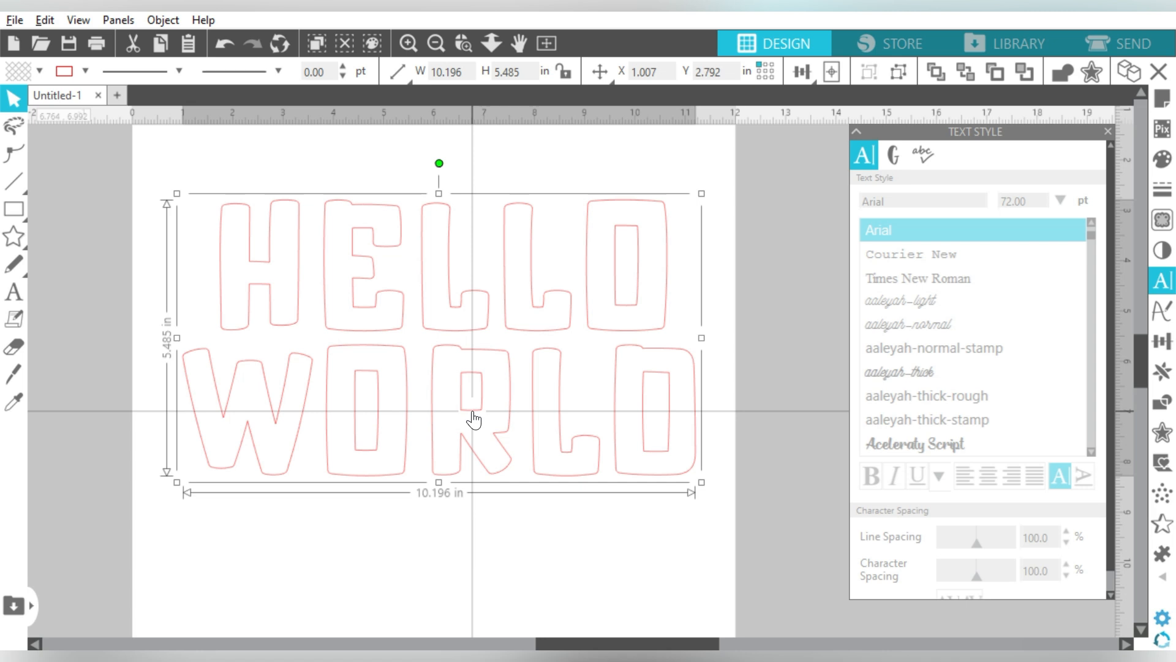
right_click(473, 413)
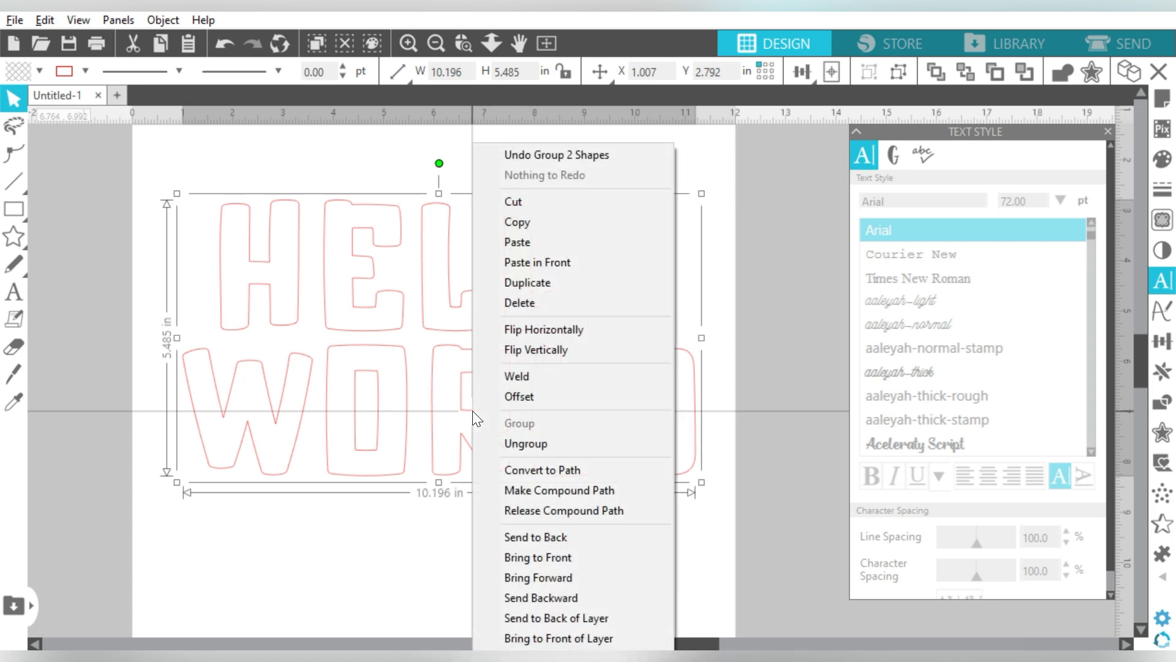
click(341, 545)
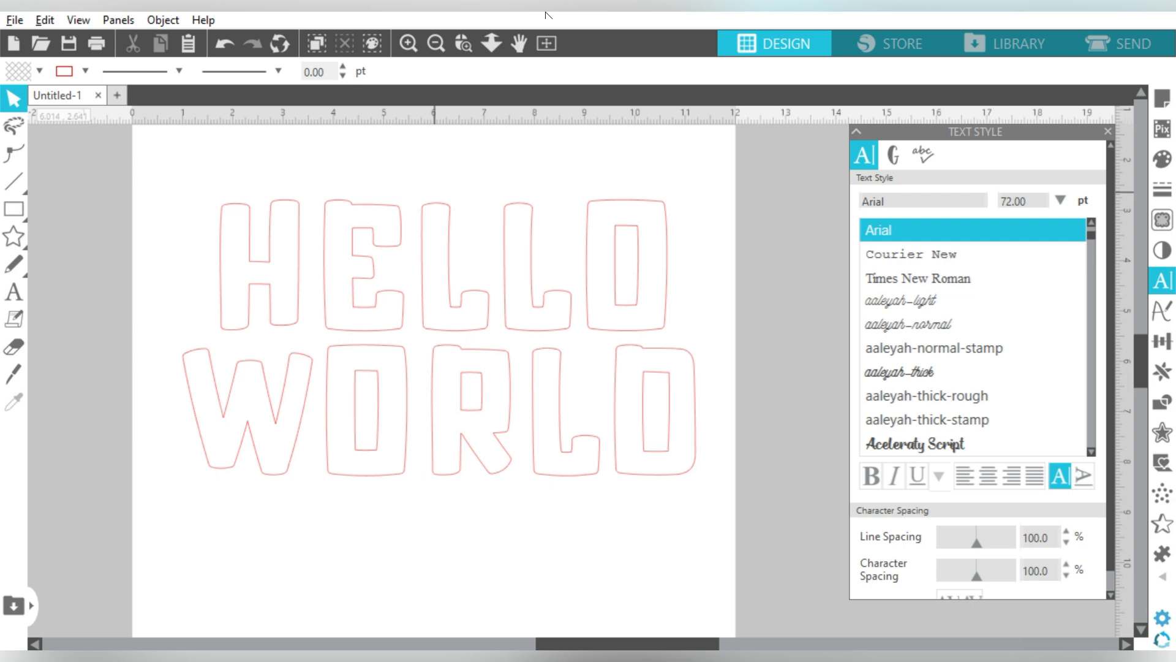
click(525, 225)
click(832, 71)
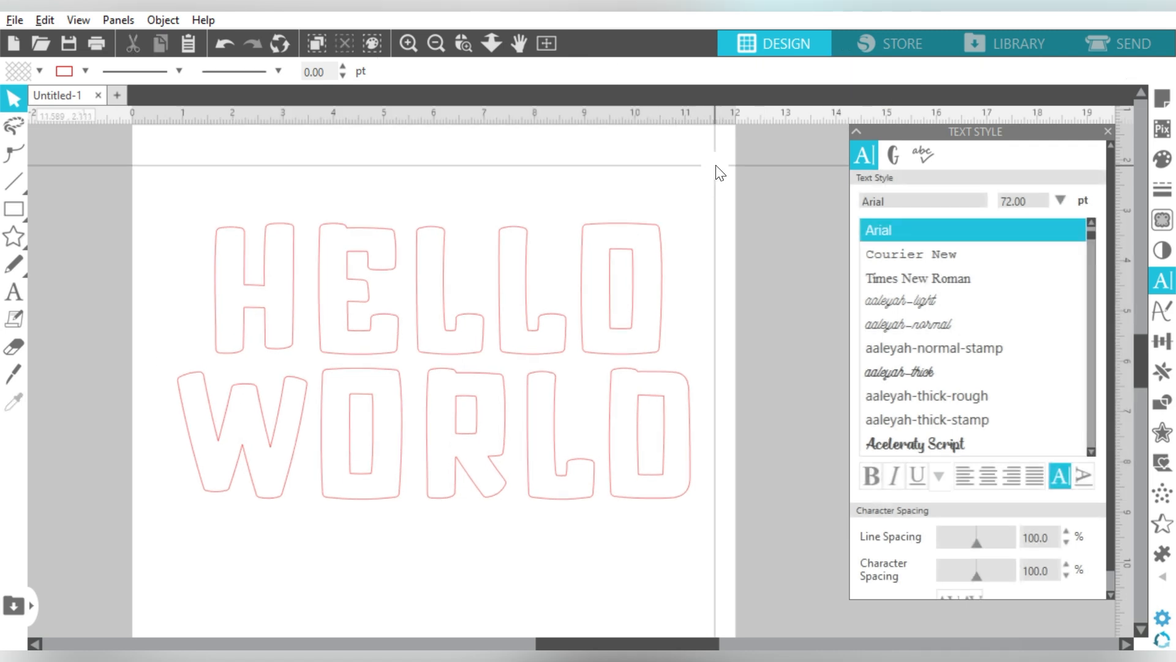
Apply a 0.125 in offset with rounded corners around the grouped lettering.
click(1162, 432)
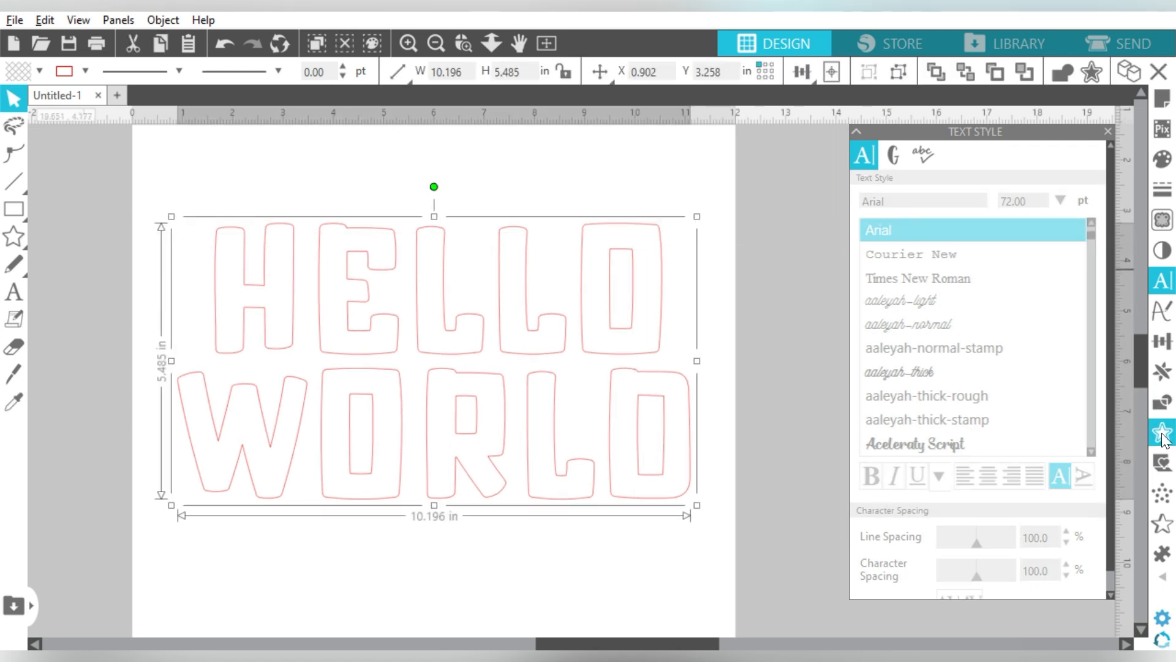
click(893, 175)
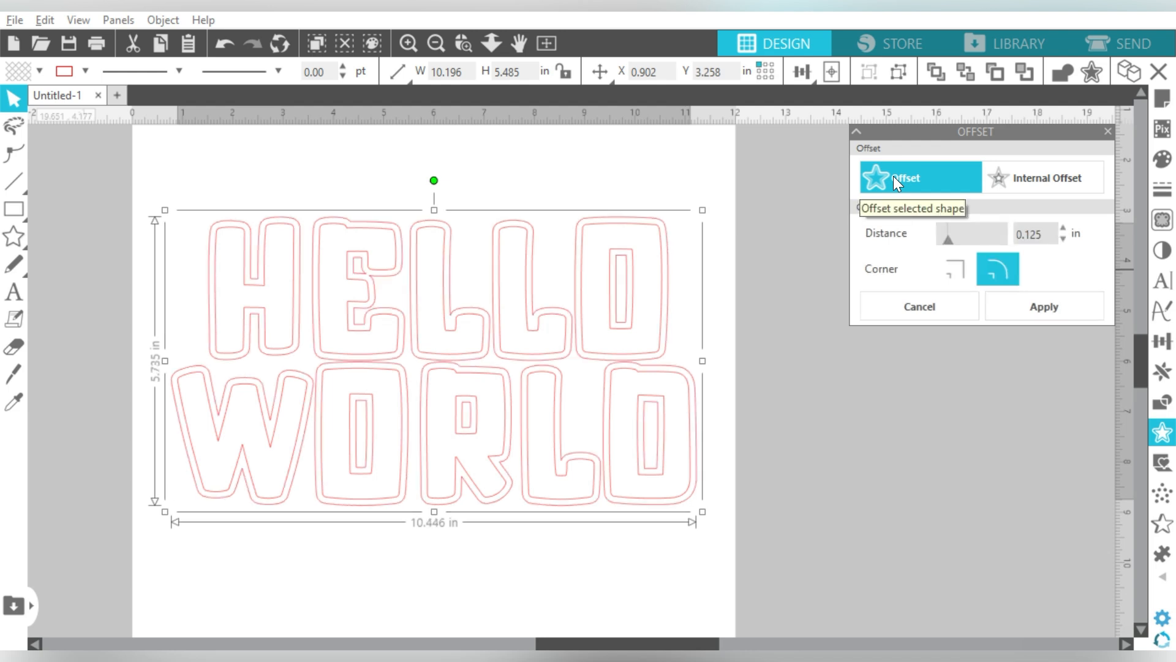
click(1043, 306)
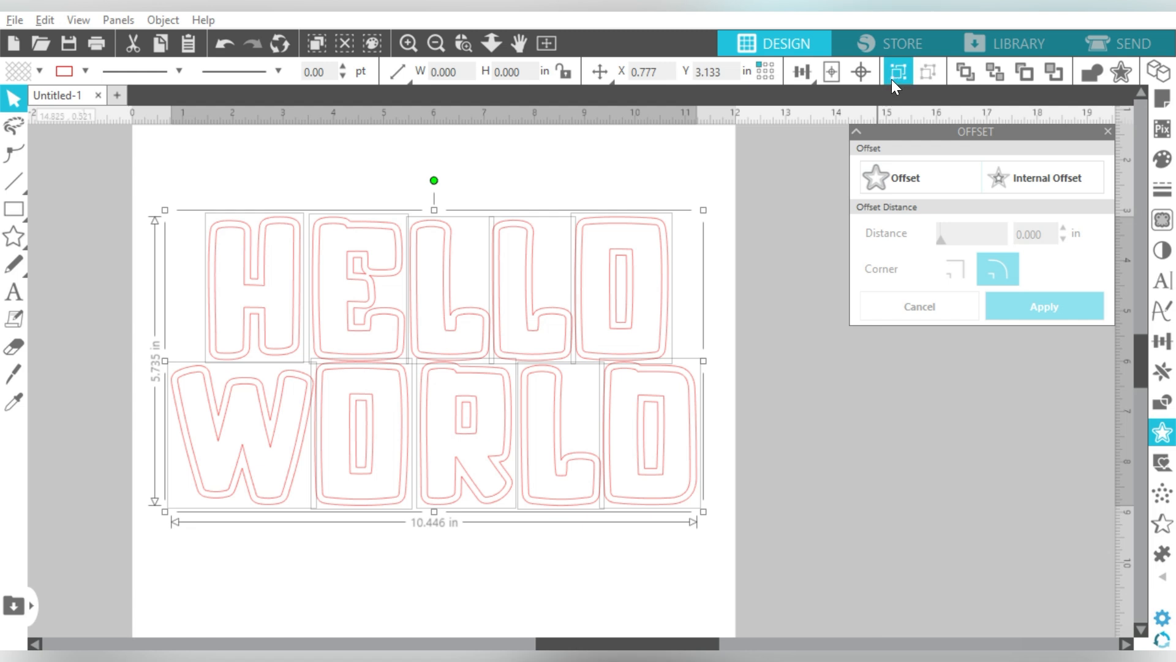
click(780, 241)
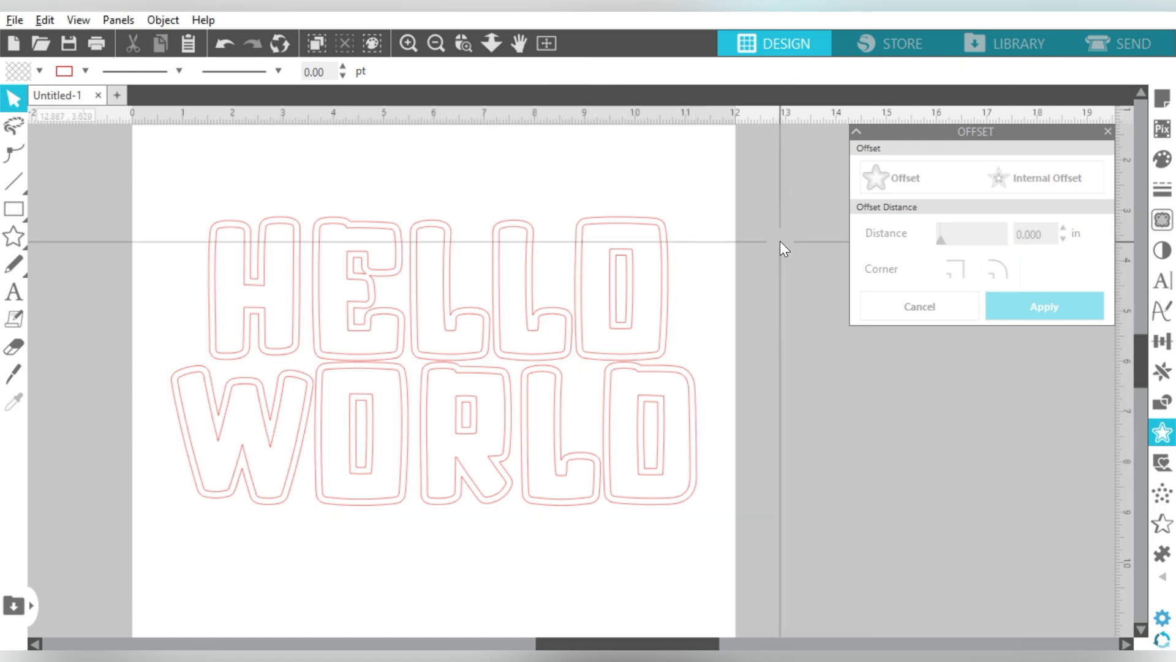
Change the line color of the original HELLO WORLD lettering to purple.
click(669, 266)
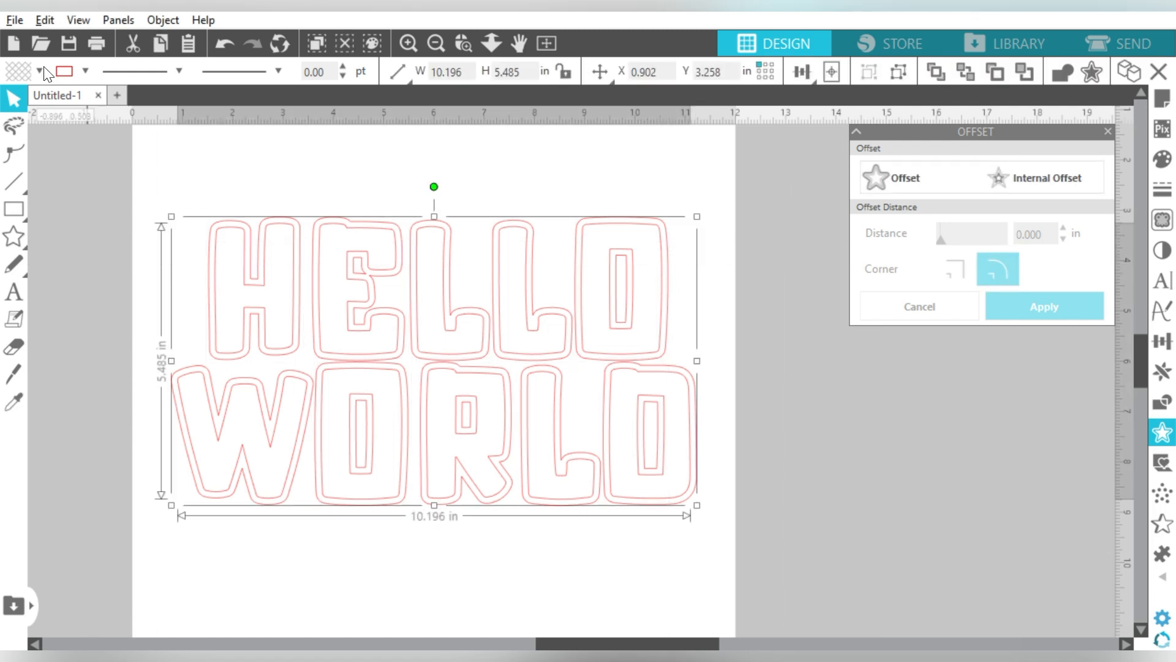
click(84, 70)
click(609, 175)
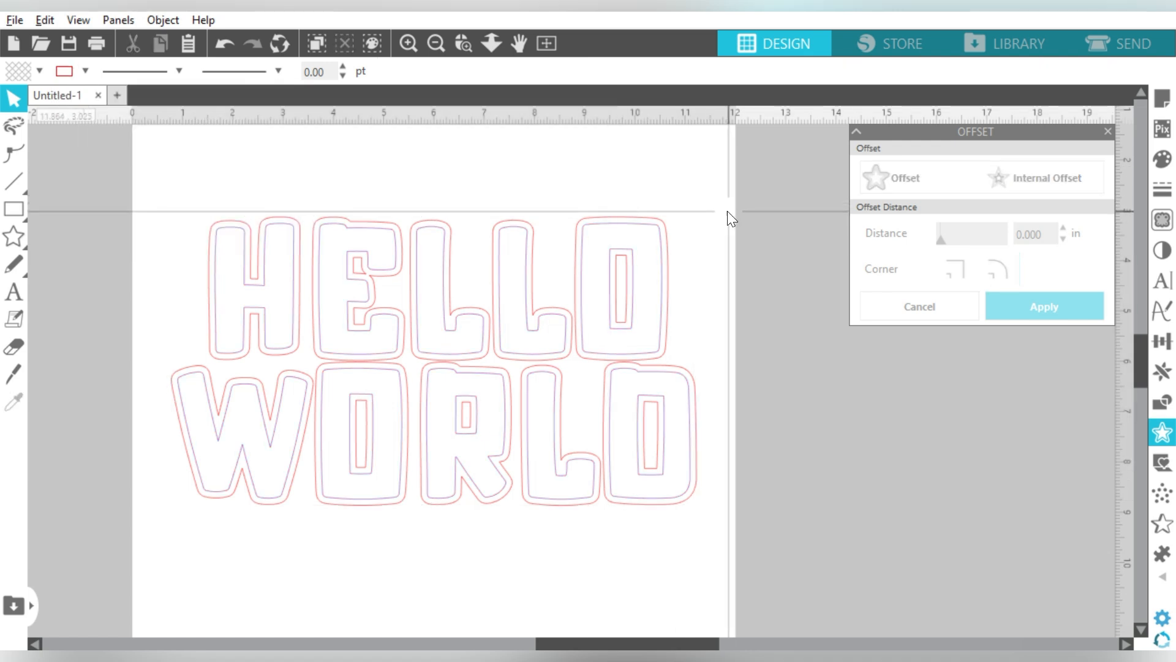
Apply a dashed line style to the purple HELLO WORLD lettering.
click(660, 231)
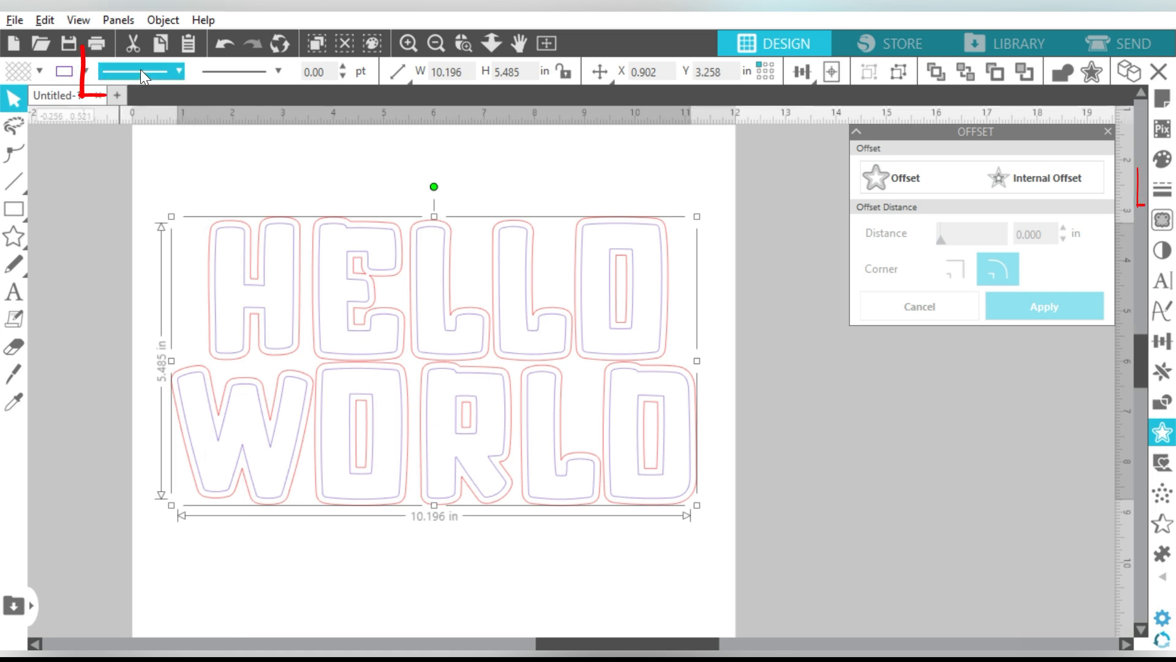
click(179, 71)
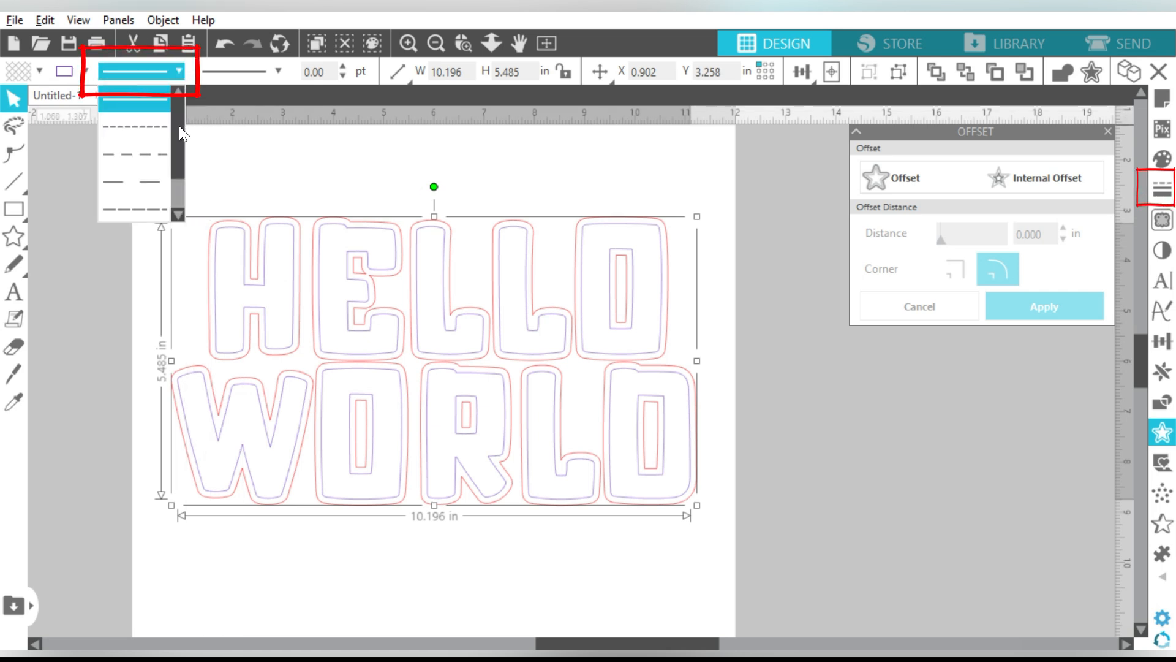
drag(179, 126, 182, 149)
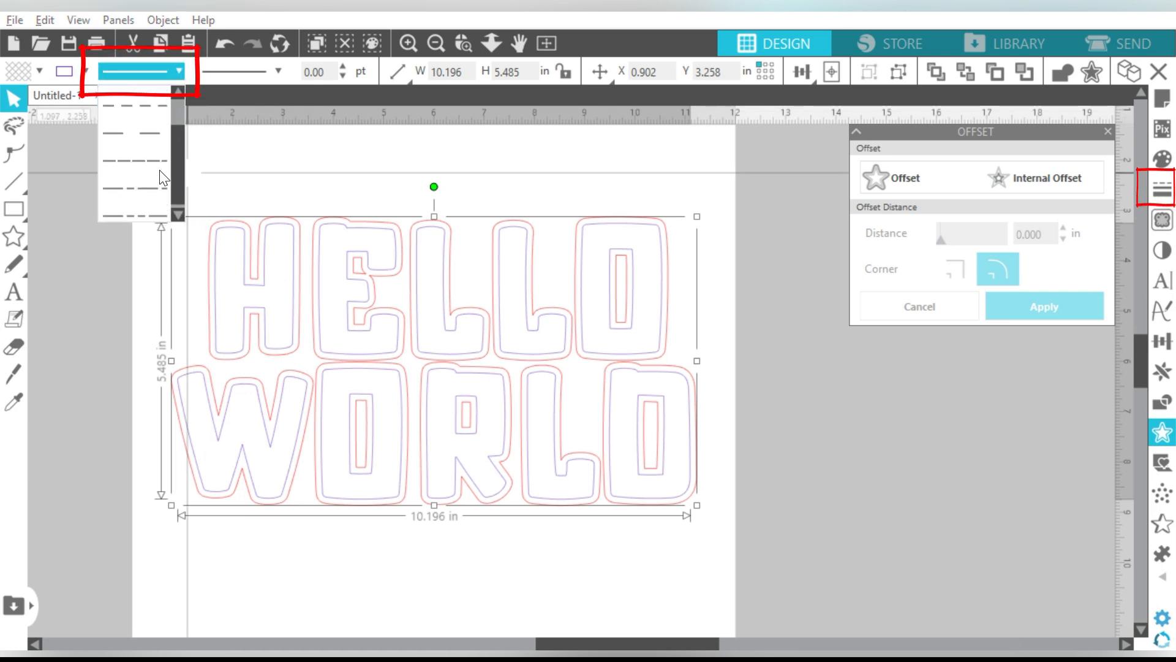
scroll(127, 162, down, 1)
click(124, 155)
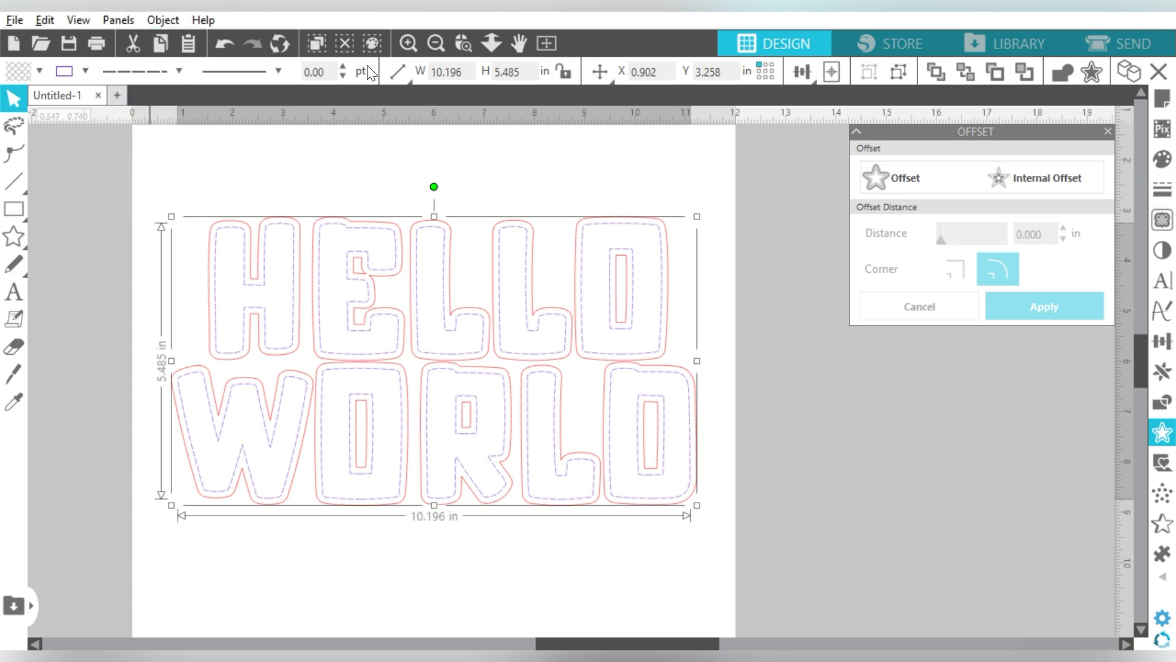
Set the line thickness of the dashed purple lettering to 3.25 pt.
click(343, 66)
click(342, 66)
click(343, 66)
click(343, 66)
click(343, 66)
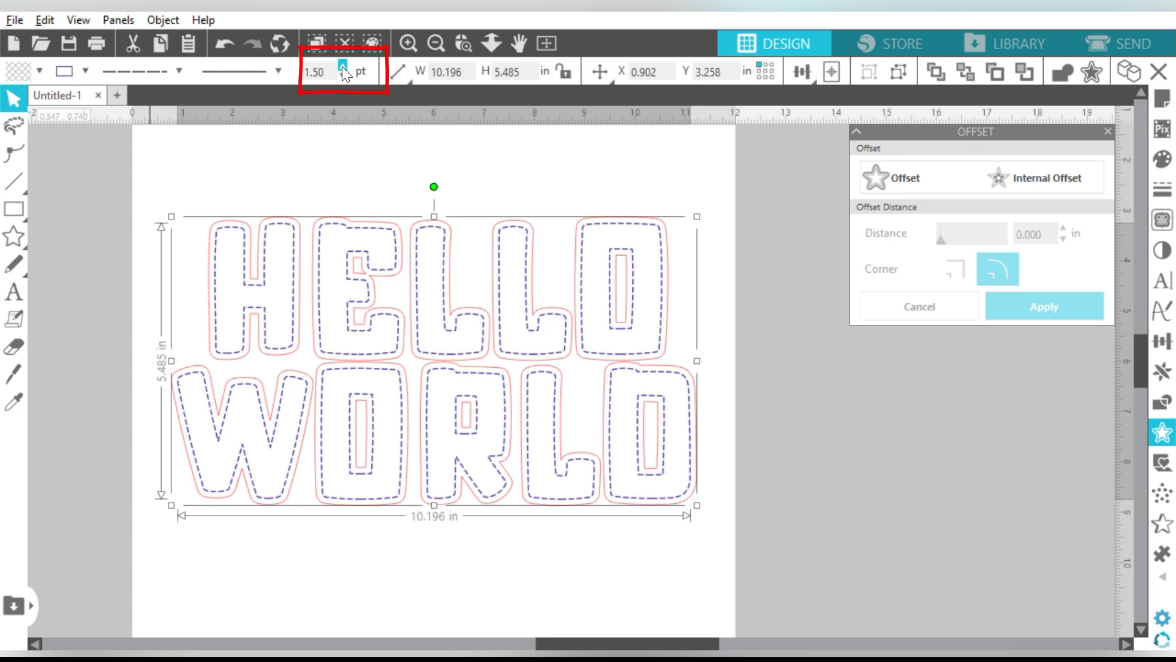
click(342, 66)
click(342, 66)
click(342, 67)
click(342, 66)
click(342, 66)
click(342, 66)
click(342, 66)
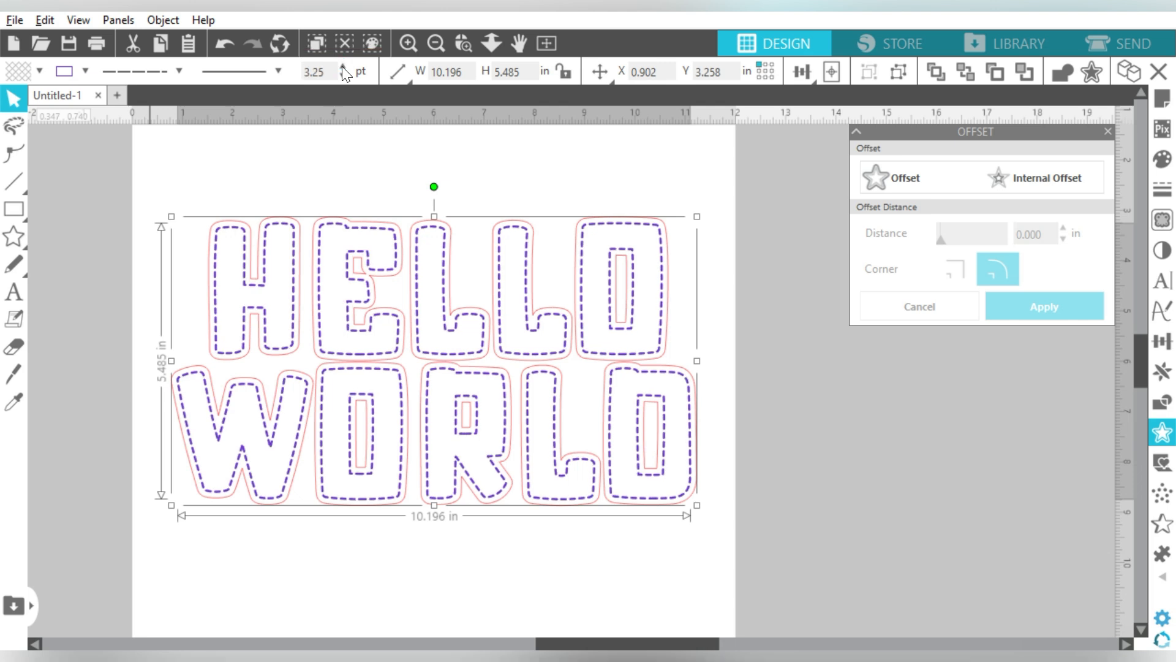
Fill the offset shape around the HELLO WORLD lettering with the light blue glitter swirl pattern.
click(673, 231)
click(669, 232)
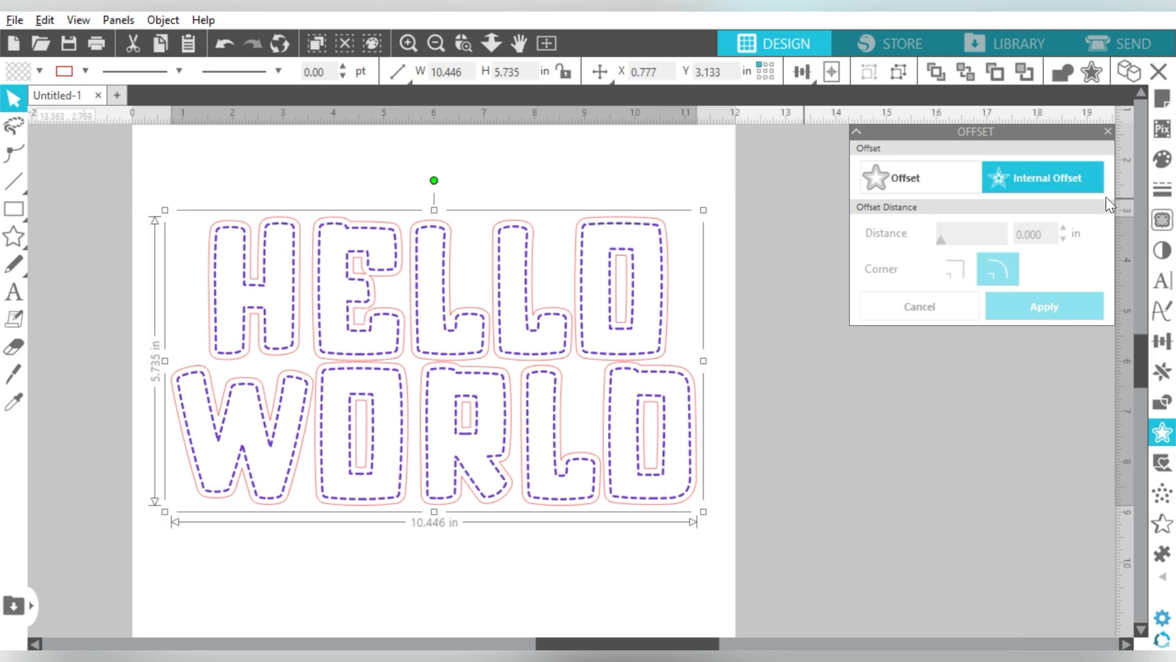
click(1162, 159)
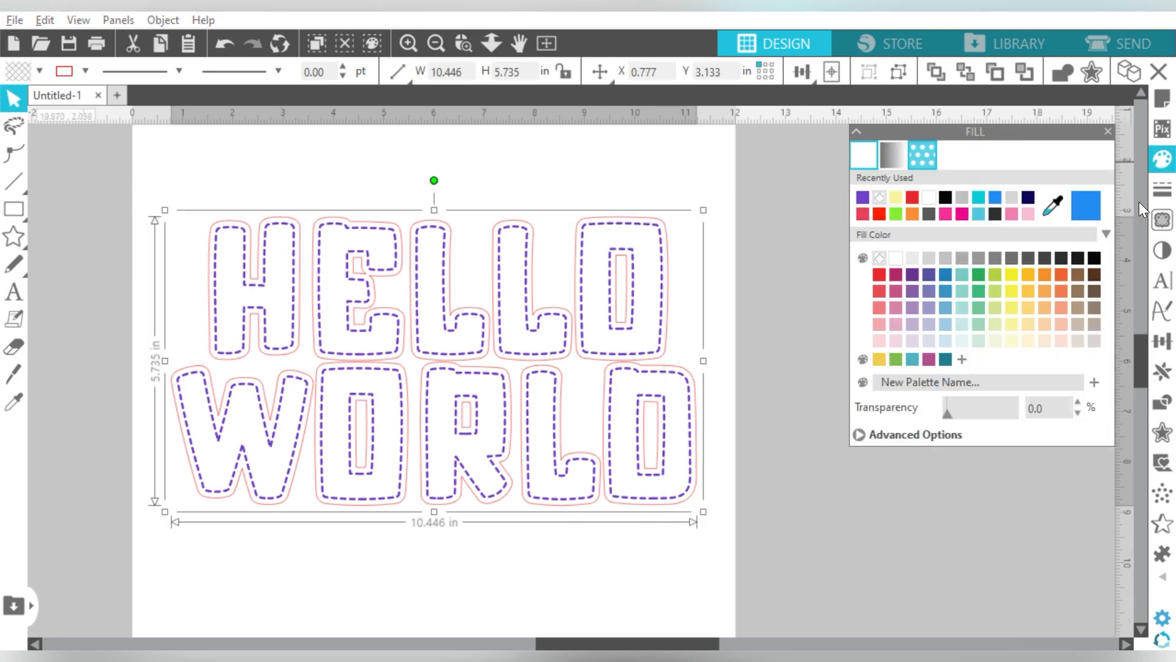
drag(1105, 222, 1107, 342)
click(974, 336)
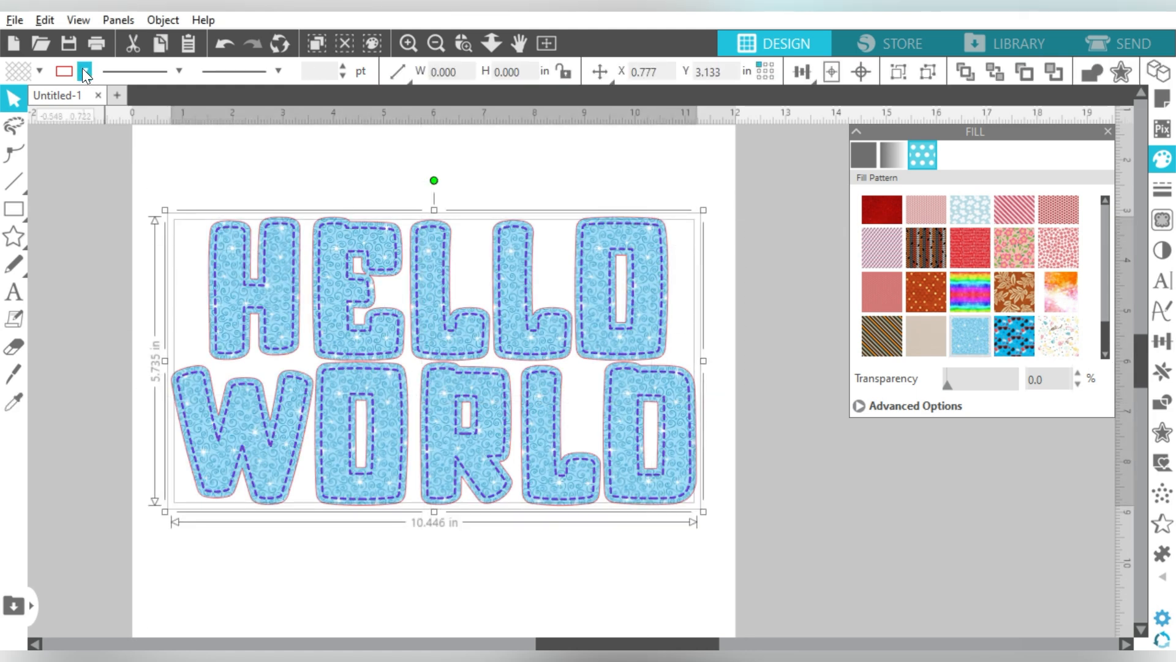
Make the line color of the patterned offset shape transparent.
drag(174, 147, 228, 222)
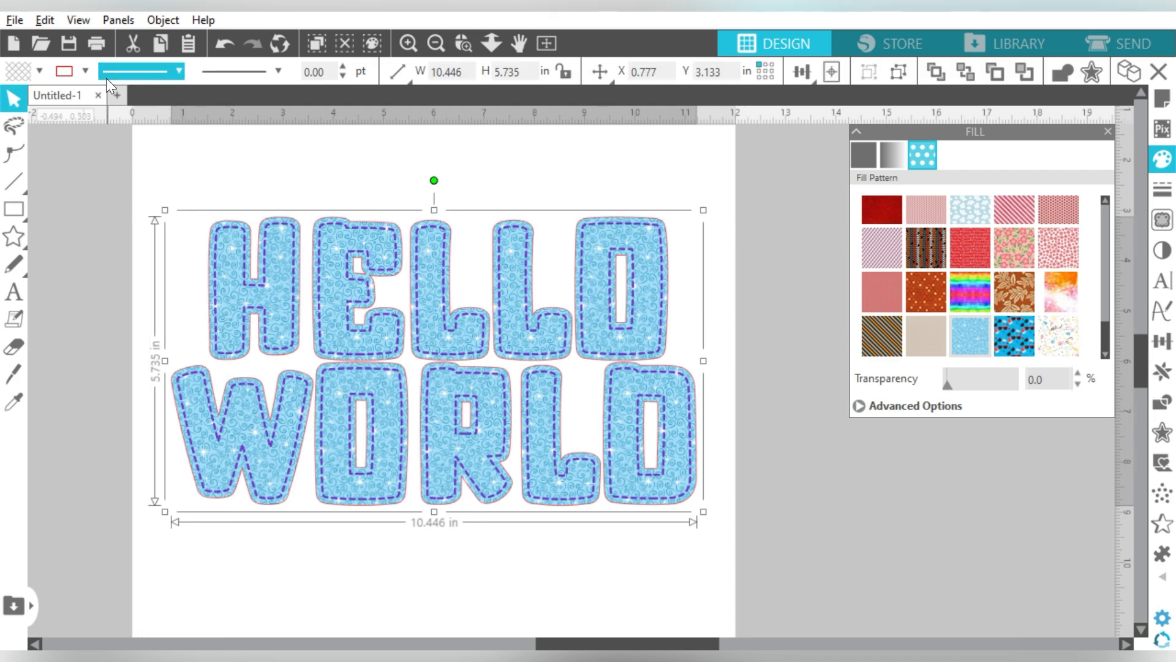
click(86, 71)
click(462, 202)
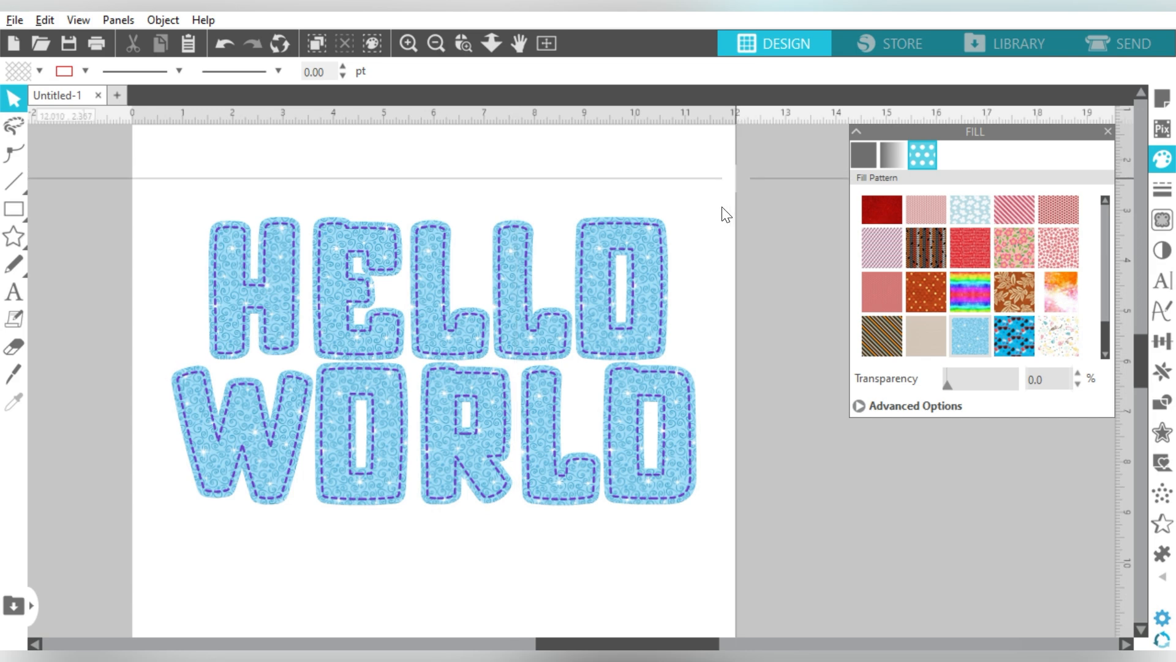
click(661, 238)
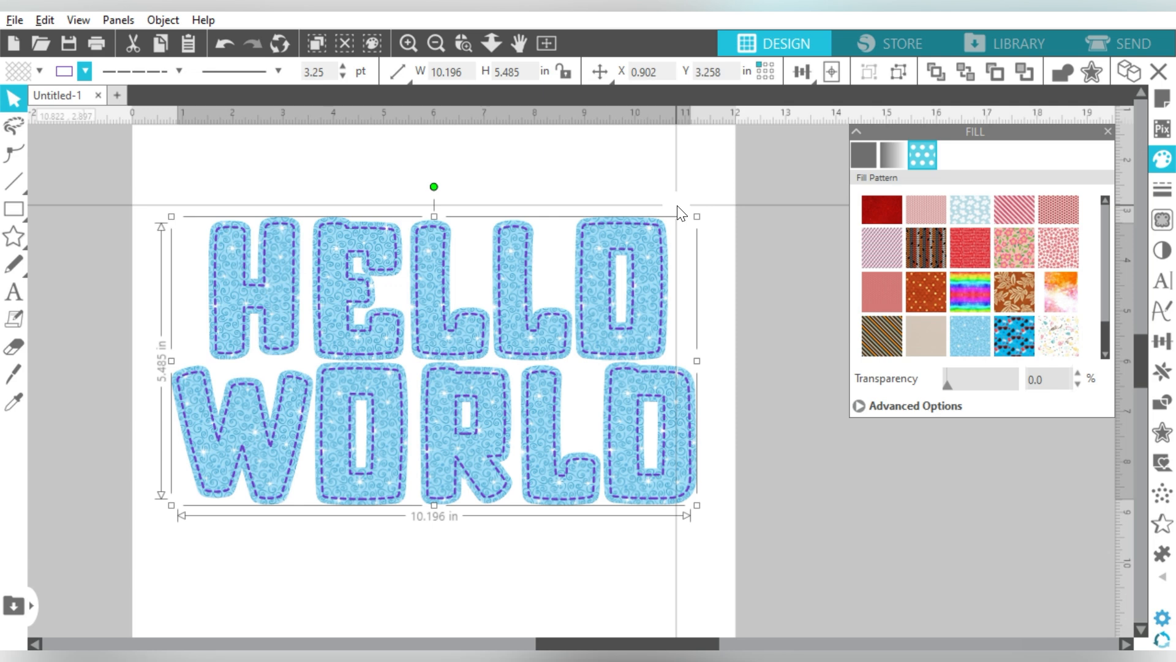
click(728, 207)
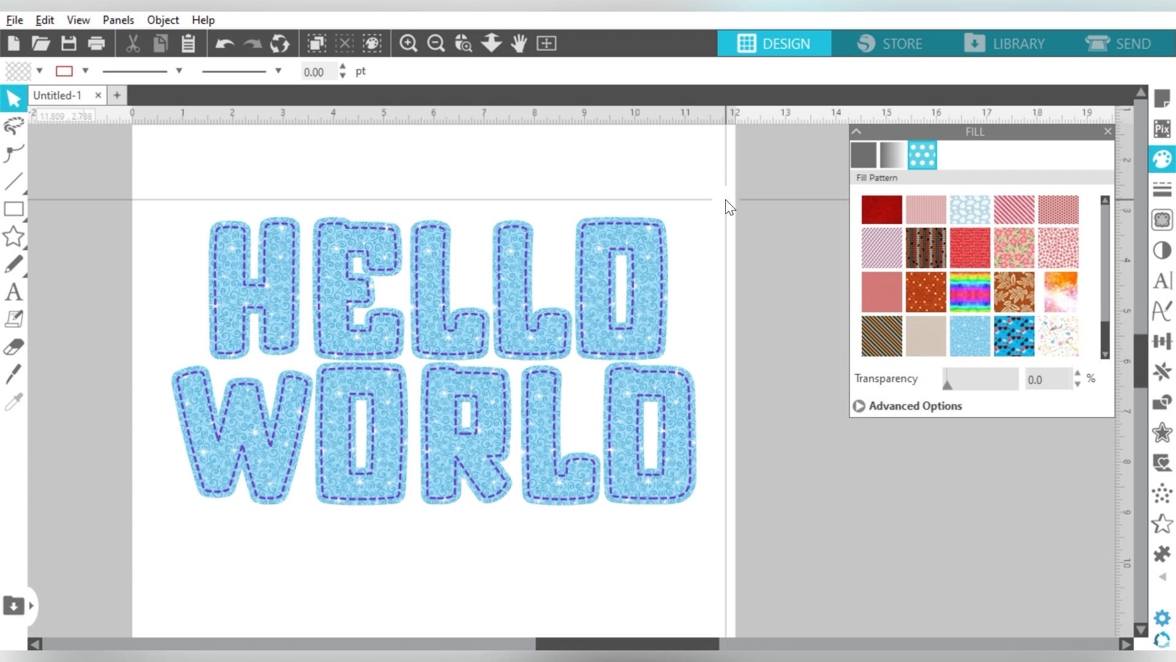
click(484, 402)
key(i)
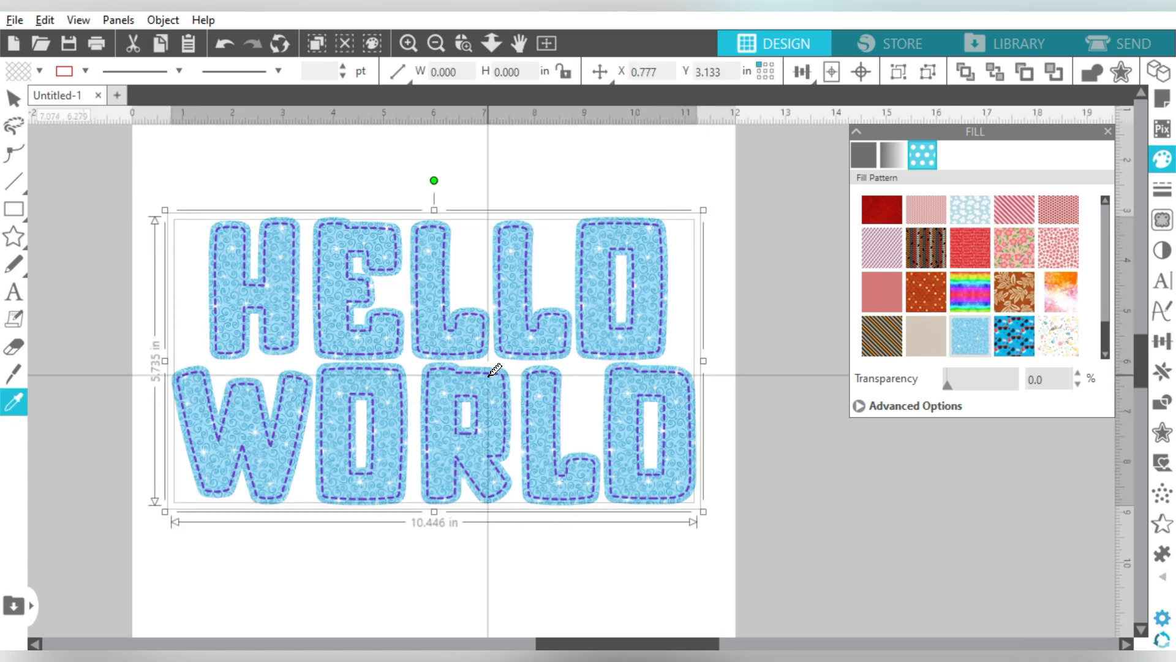
click(488, 375)
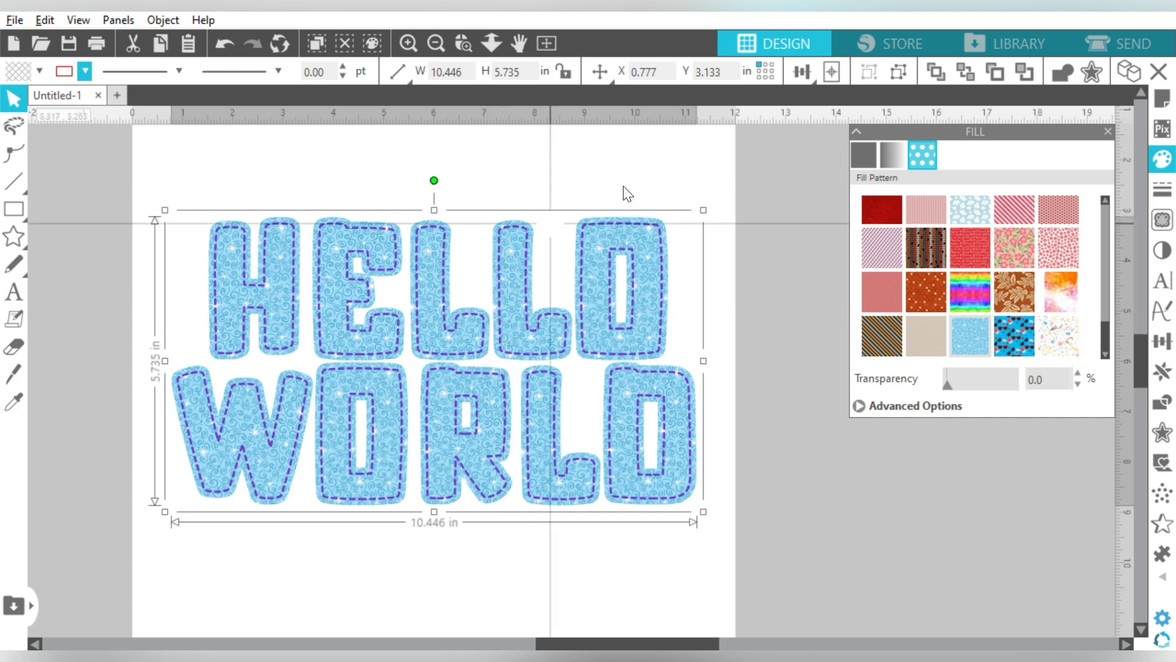
Set the Tool 1 action to Cut for Cardstock, Plain and assign the Cut line type to the whole design.
click(1105, 38)
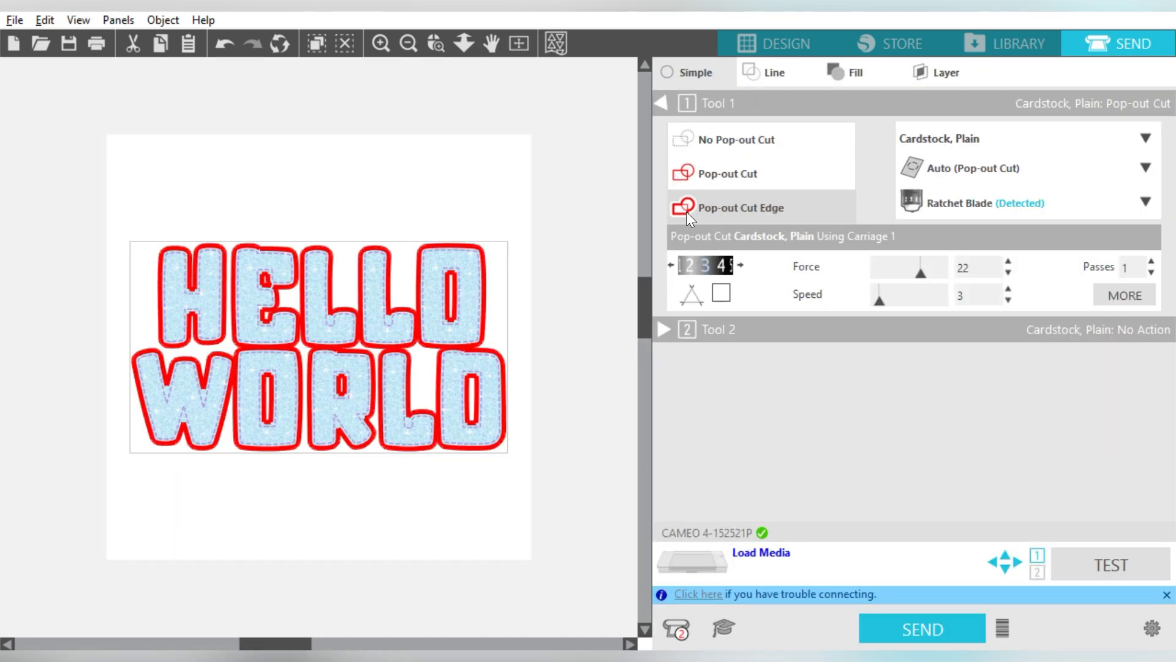
right_click(443, 295)
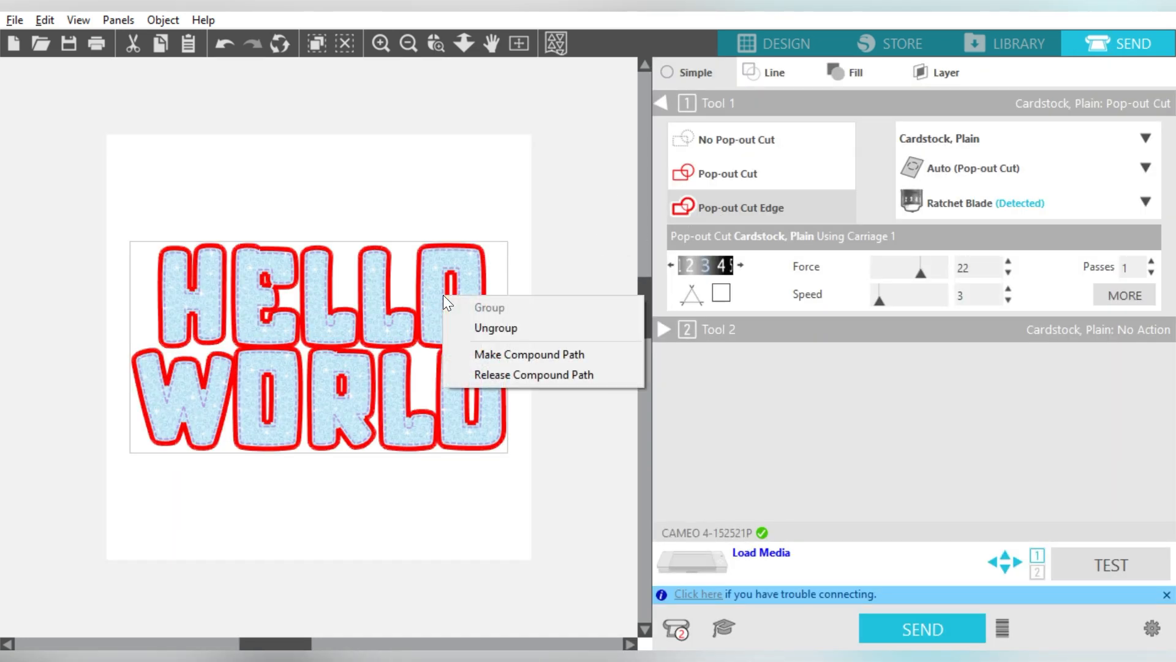
click(490, 374)
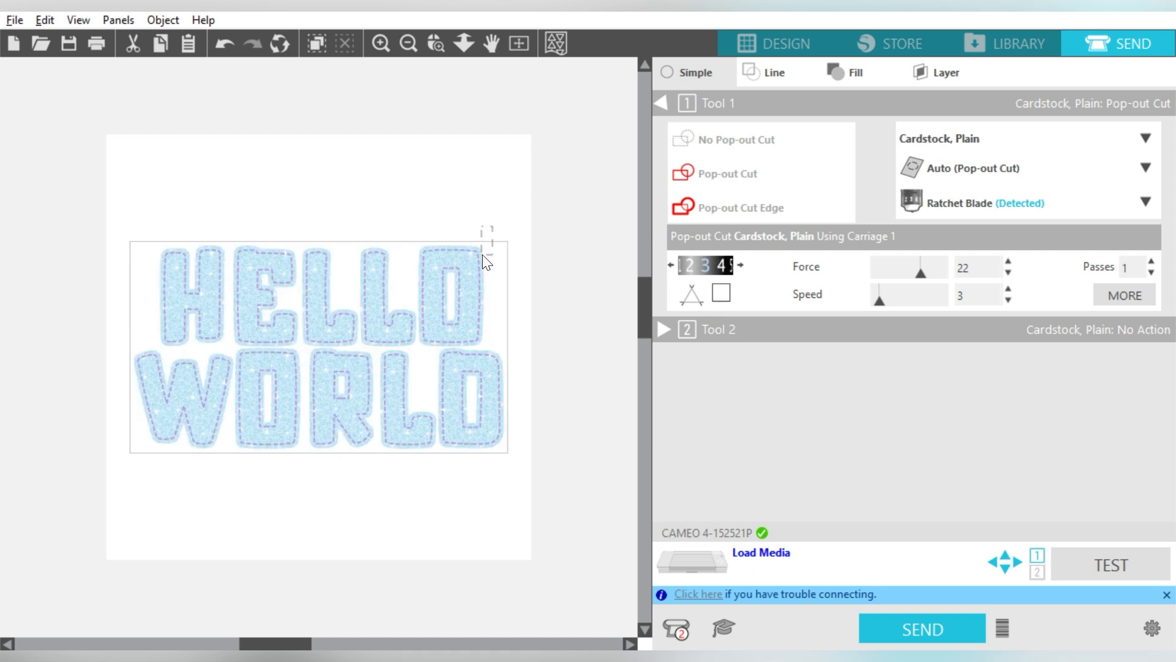
click(951, 169)
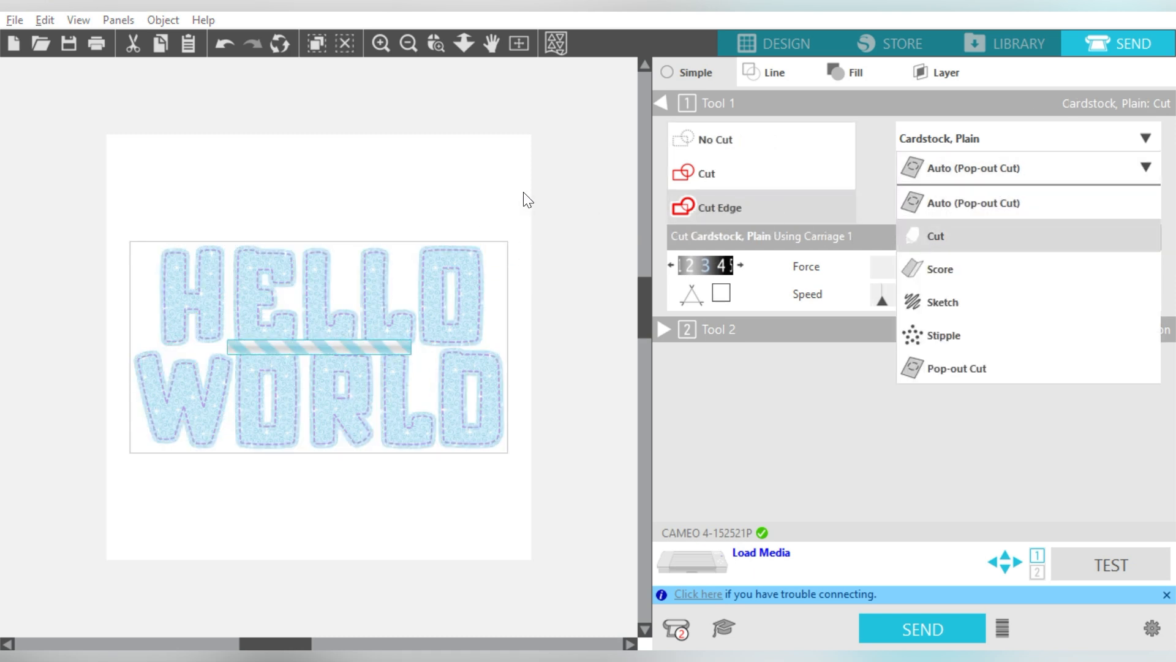
click(718, 172)
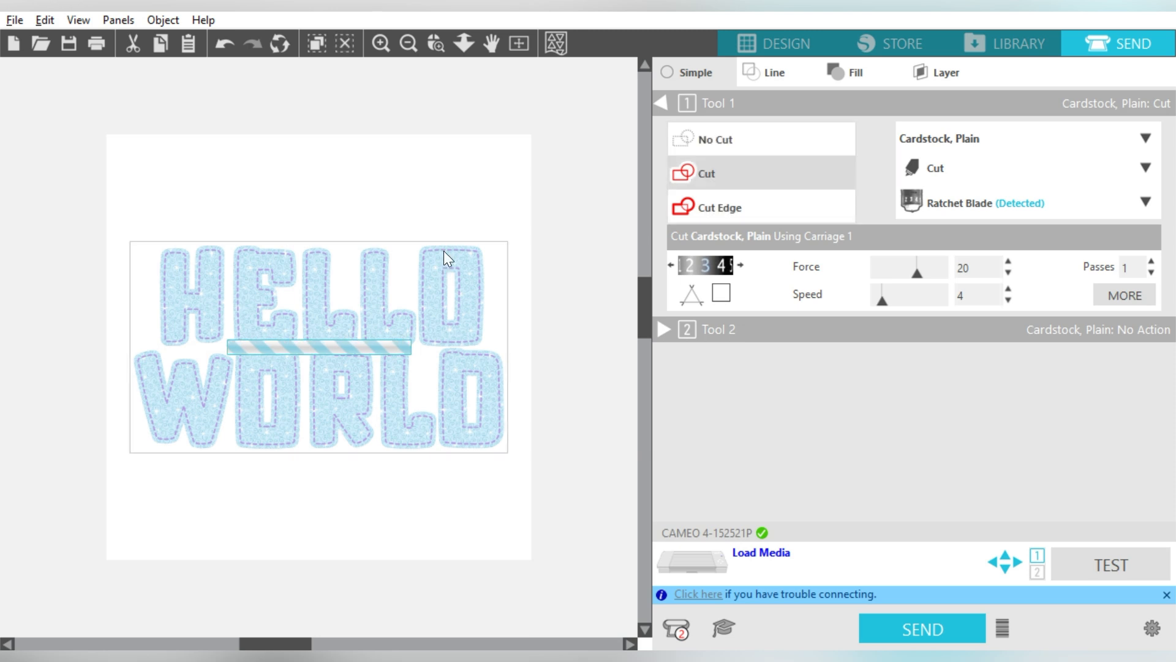
Check the design's cut lines up close and set the dashed lettering to No Cut.
click(718, 148)
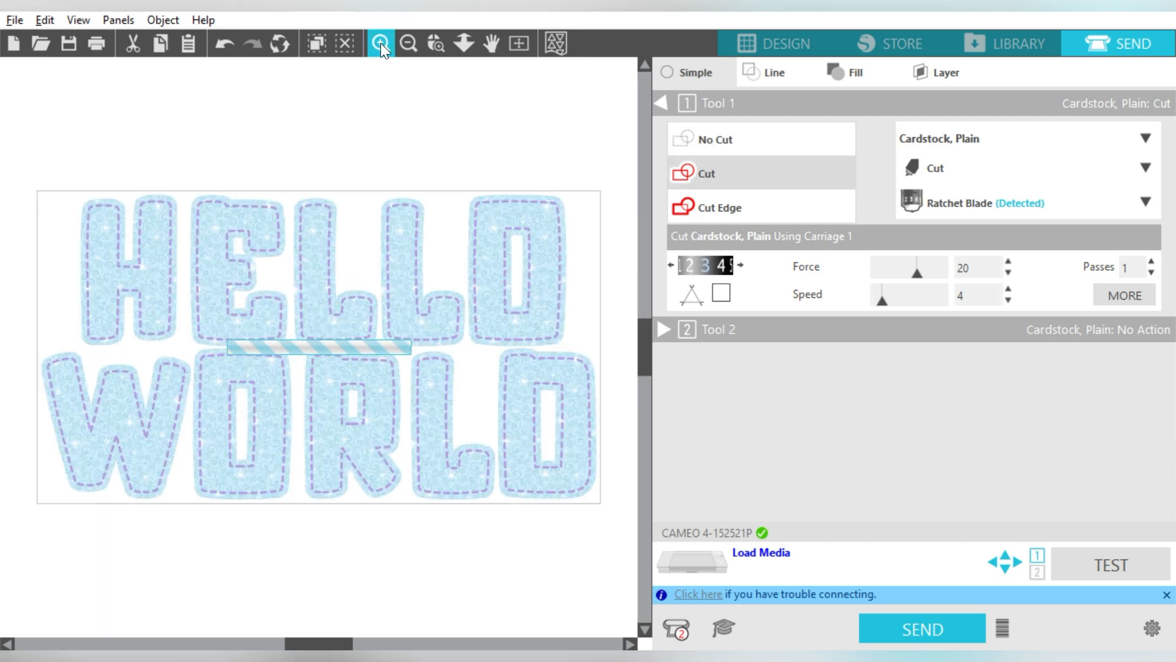
click(381, 42)
click(380, 43)
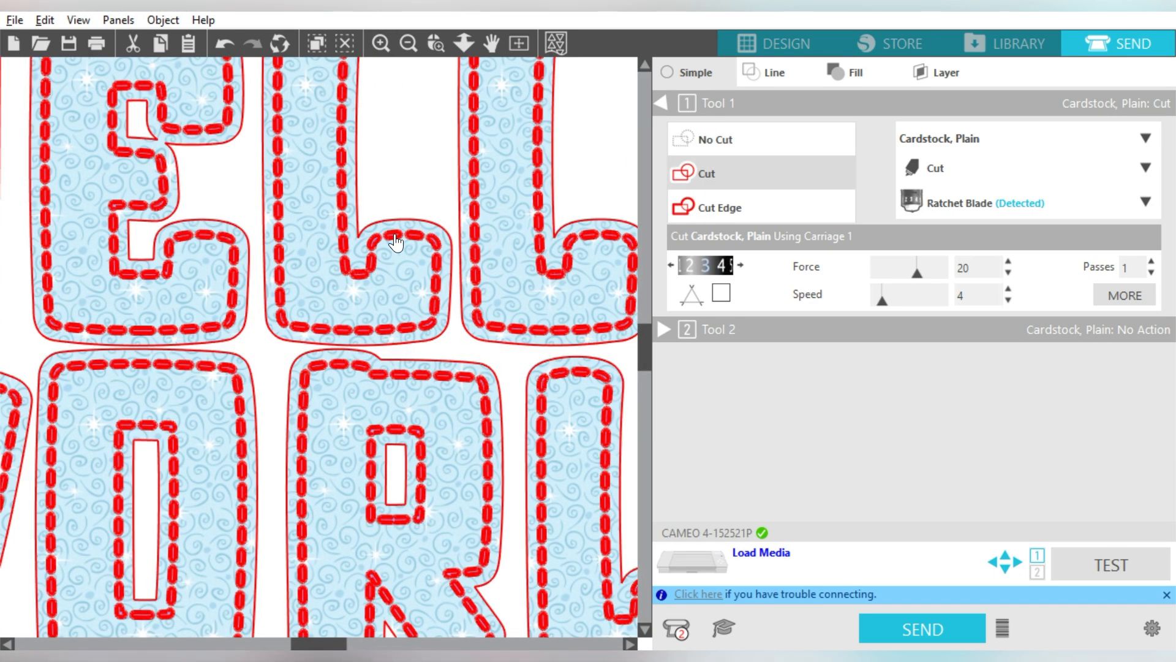
click(712, 136)
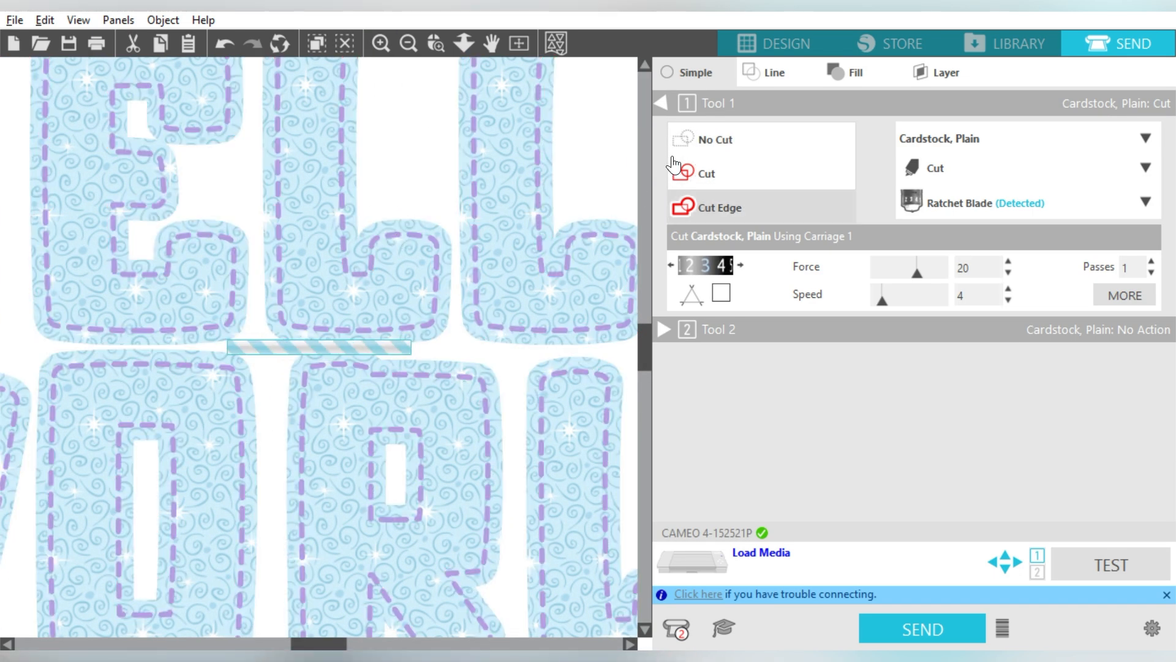
click(403, 45)
click(402, 44)
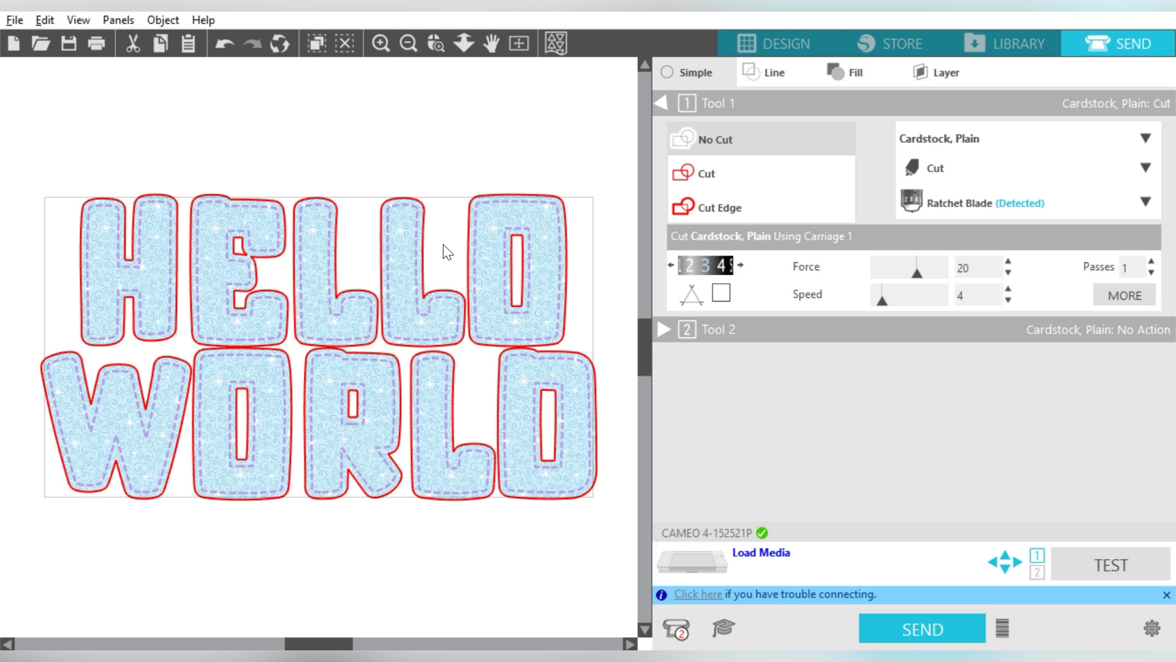
Return to the design page and move the blue patterned offset off the page beside the dashed lettering.
click(772, 42)
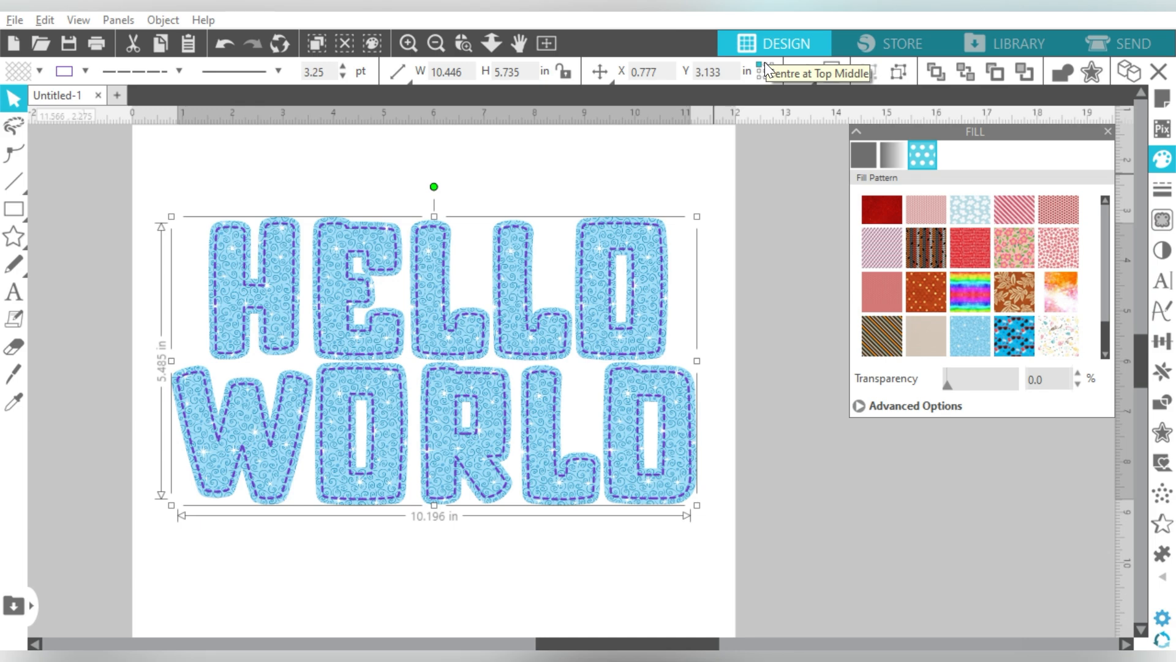
click(592, 256)
drag(591, 256, 1047, 289)
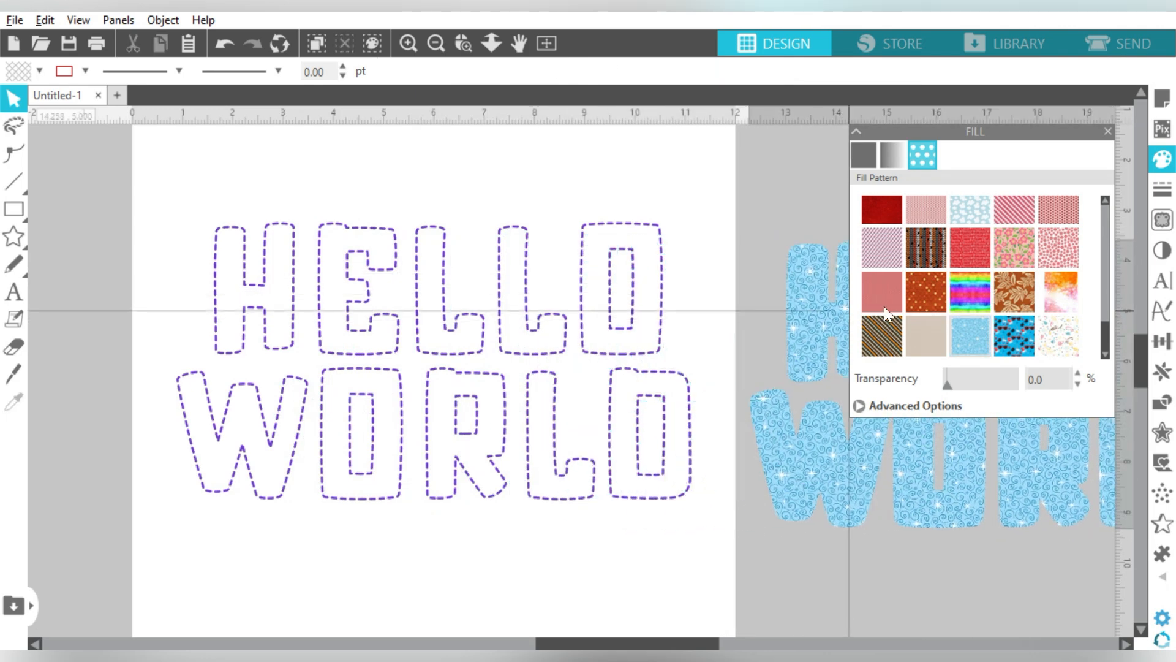
Set the dashed lettering to Cut and examine up close how the cut lines run through the thick dashes.
click(660, 256)
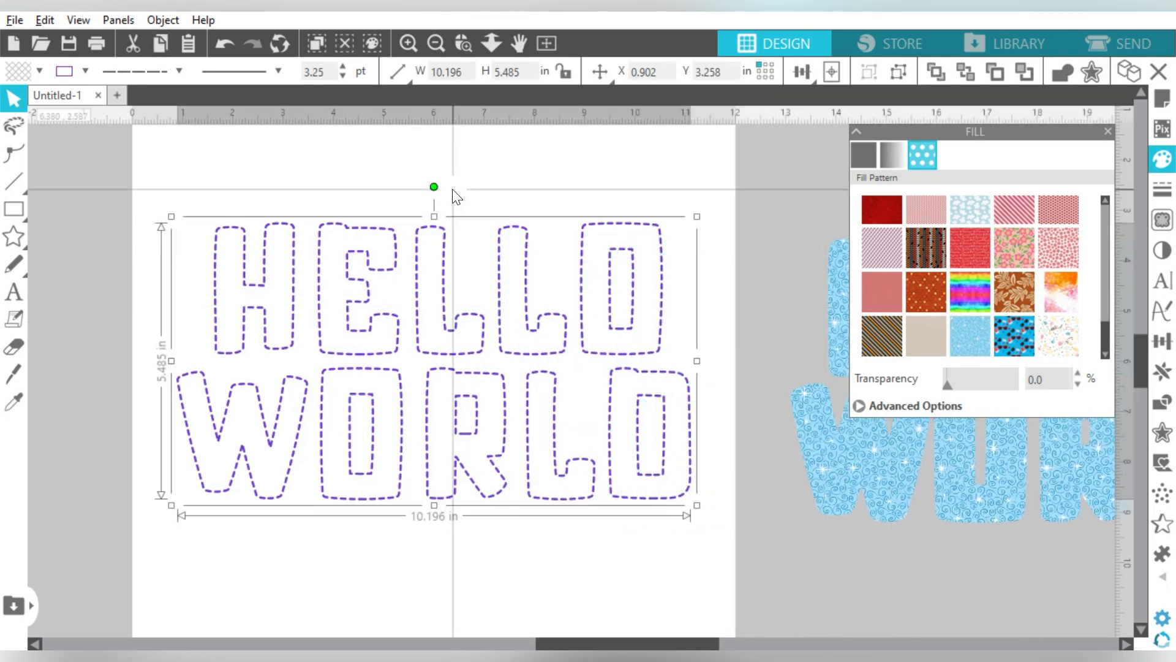
click(1104, 38)
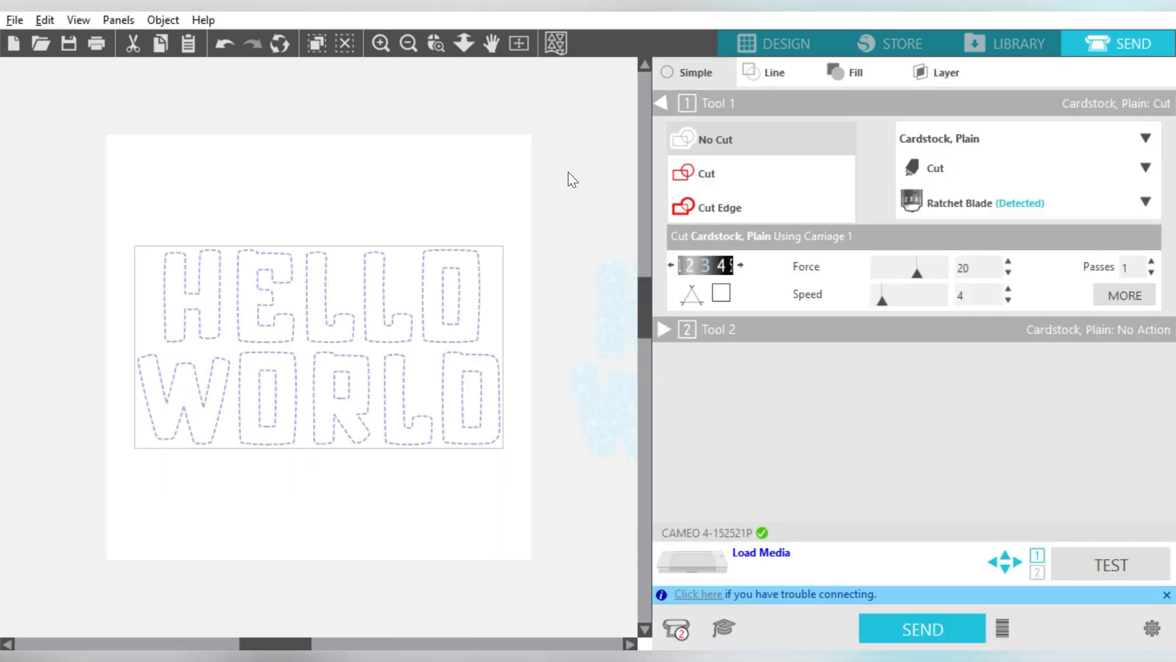
click(703, 172)
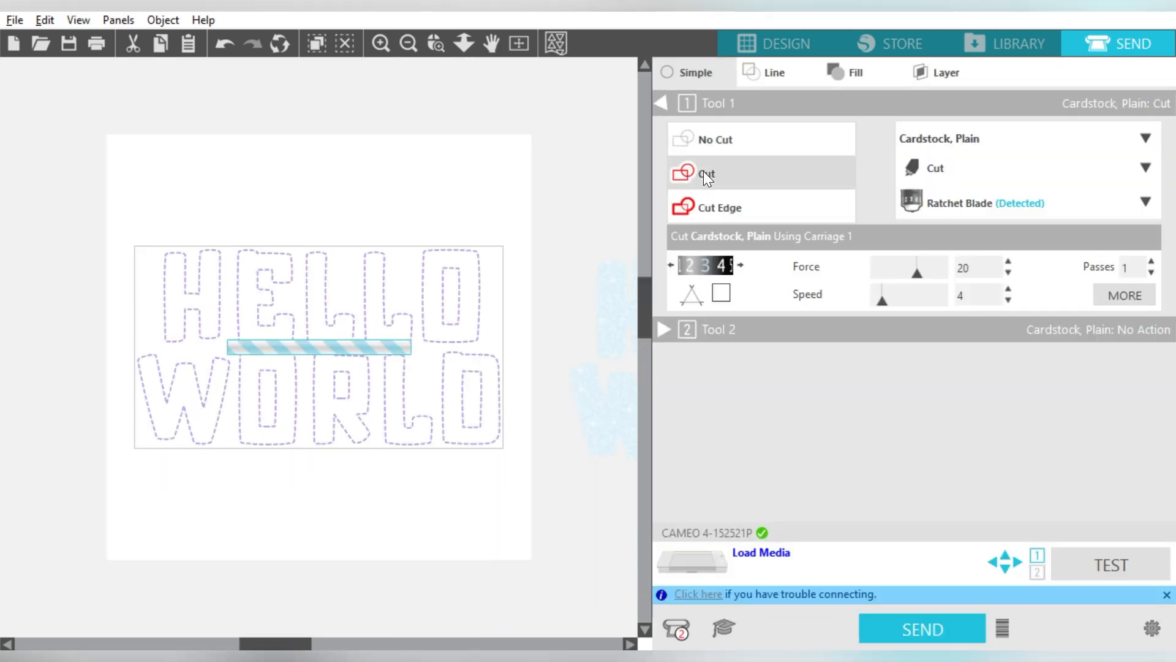
click(370, 43)
click(371, 43)
click(370, 43)
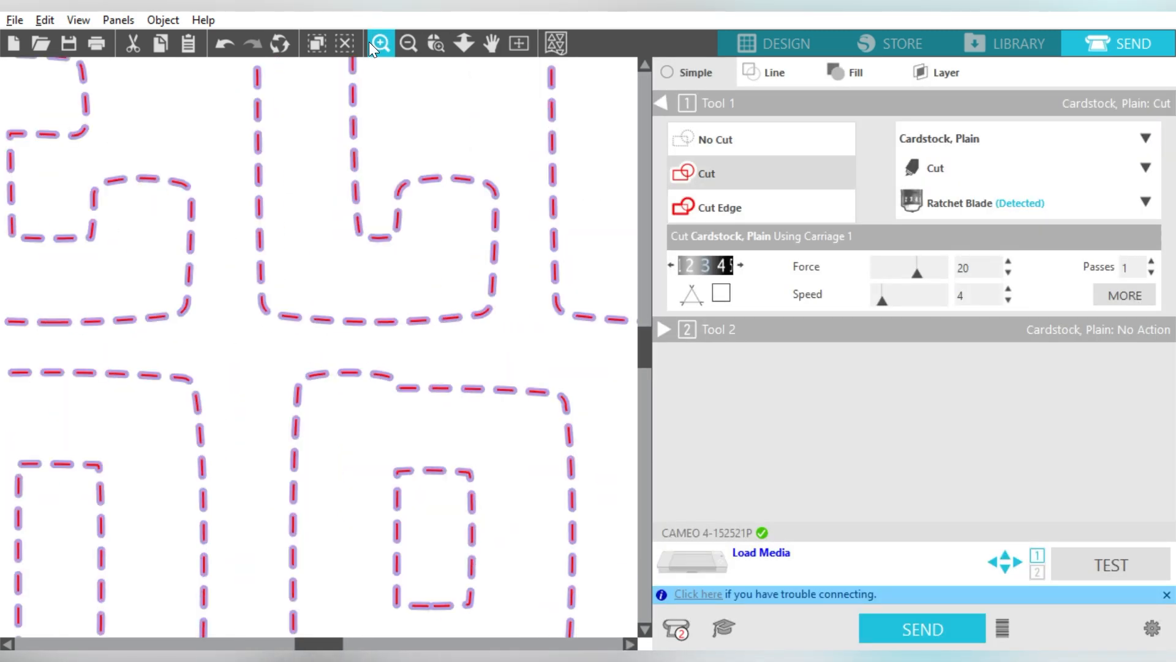
click(369, 42)
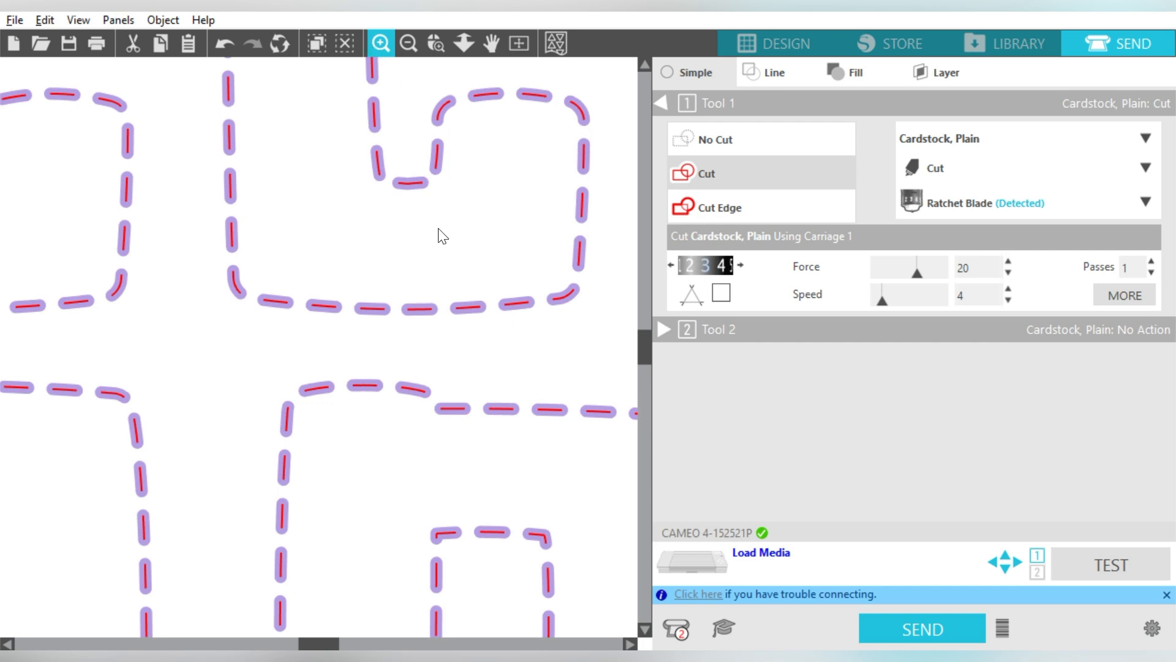
click(365, 309)
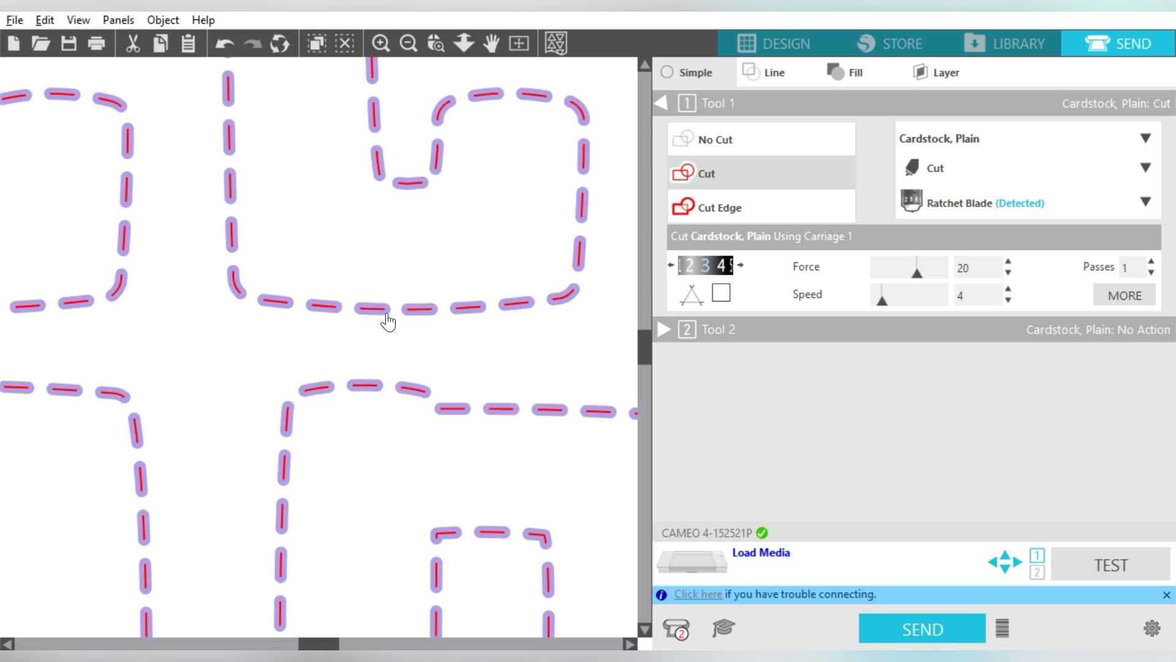
Return to the design page and change the dashed lettering's line color to black.
click(756, 38)
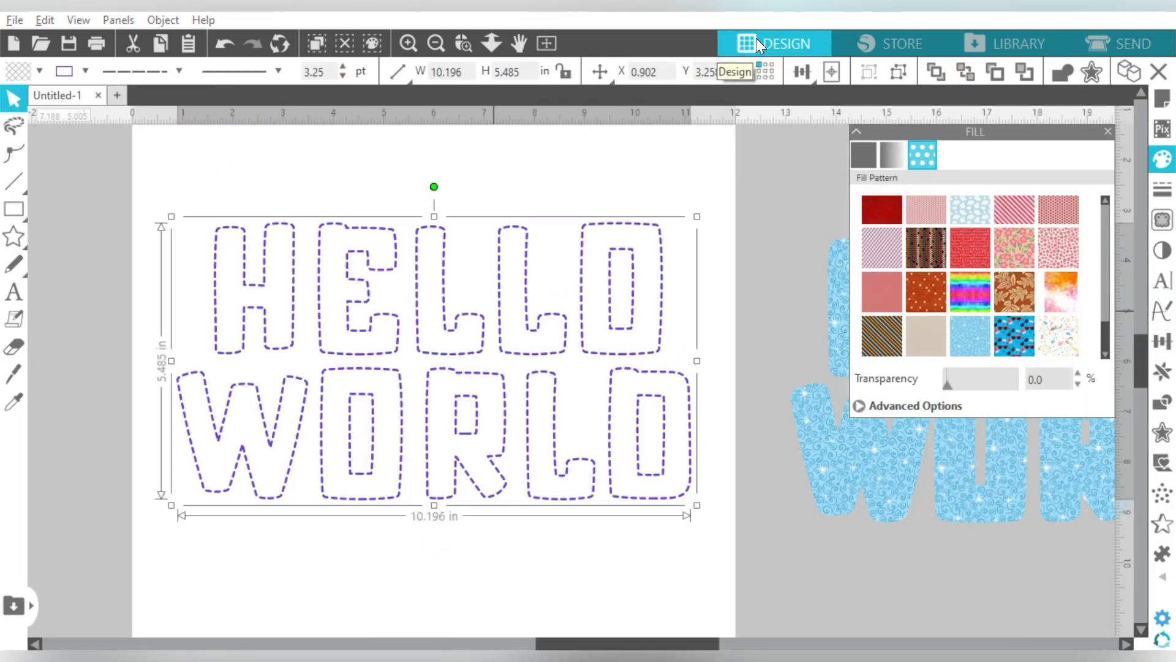
click(84, 71)
click(64, 98)
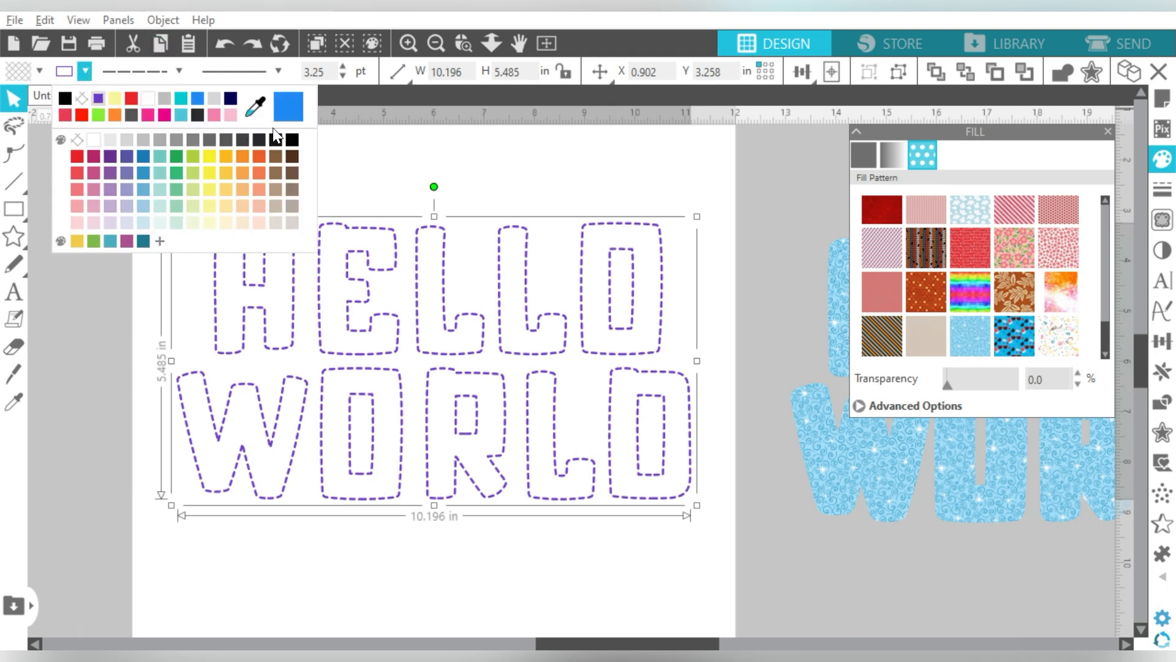
click(515, 153)
click(512, 152)
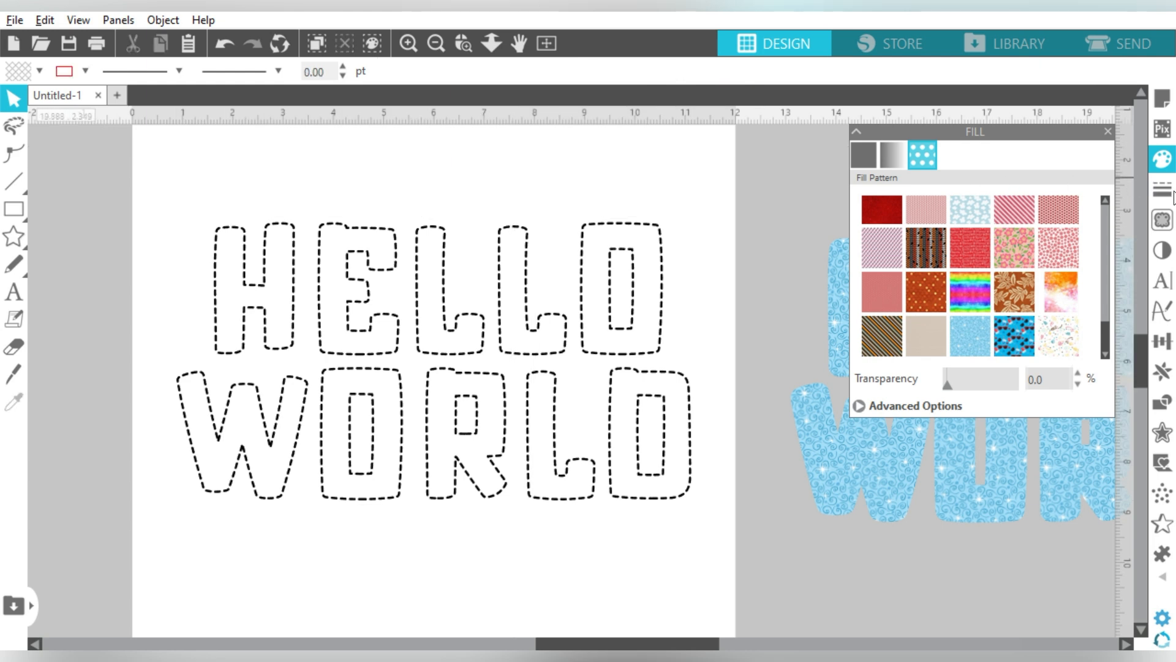
Trace the area around the black dashed lettering with a scale of 4 and a threshold of 49%.
click(1162, 219)
click(1017, 211)
mouse_move(722, 188)
mouse_down()
mouse_move(183, 489)
mouse_move(167, 518)
mouse_up()
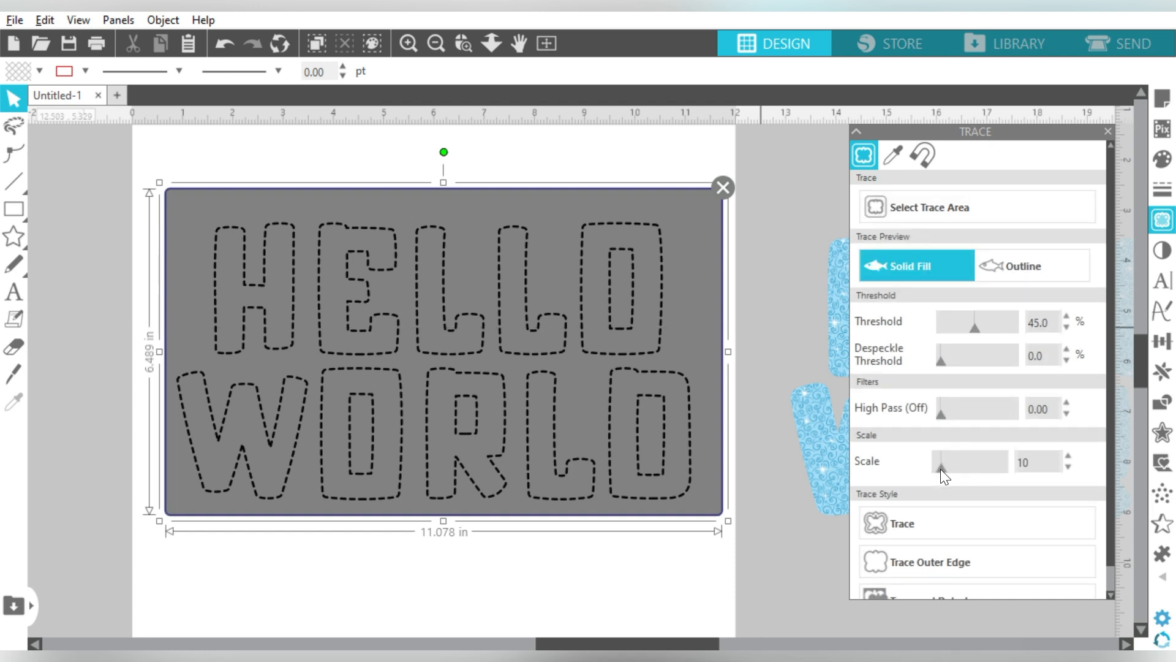
drag(925, 472, 915, 470)
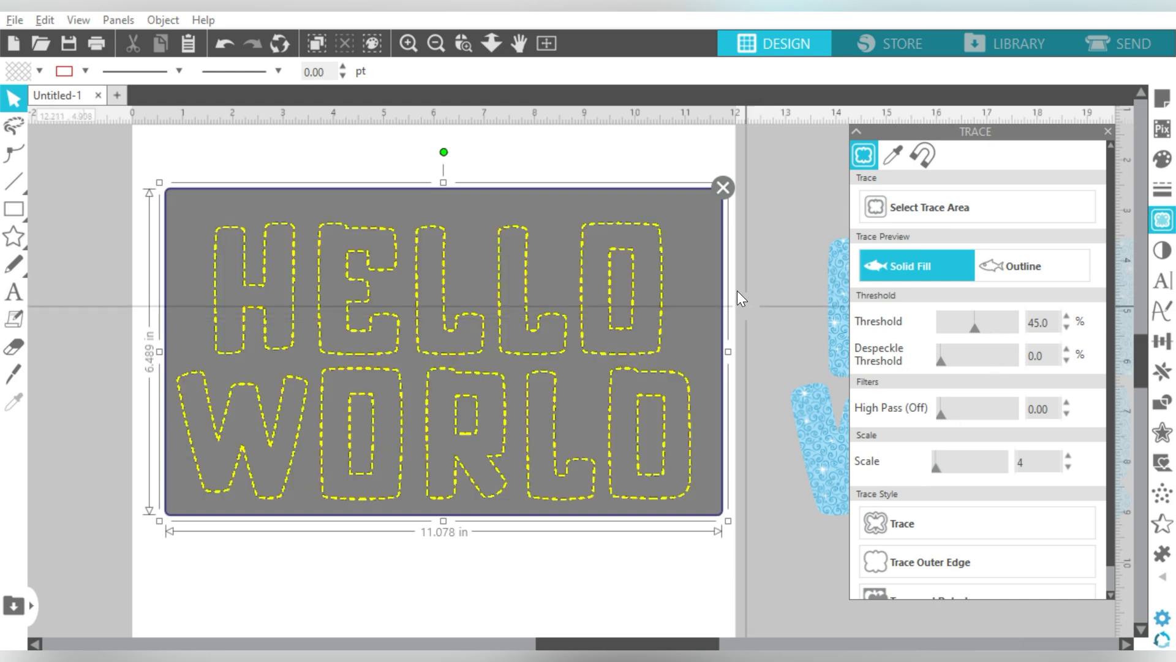
click(1066, 317)
click(1066, 317)
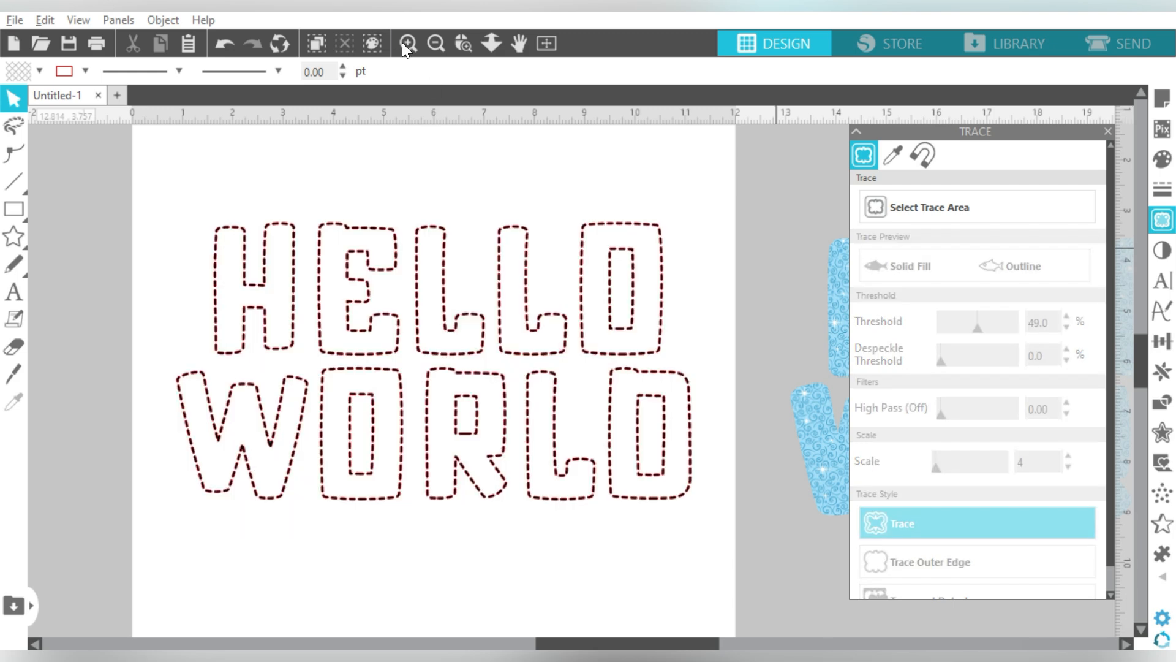
Move the original black dashed lettering off the traced outlines and delete it.
click(408, 43)
click(408, 43)
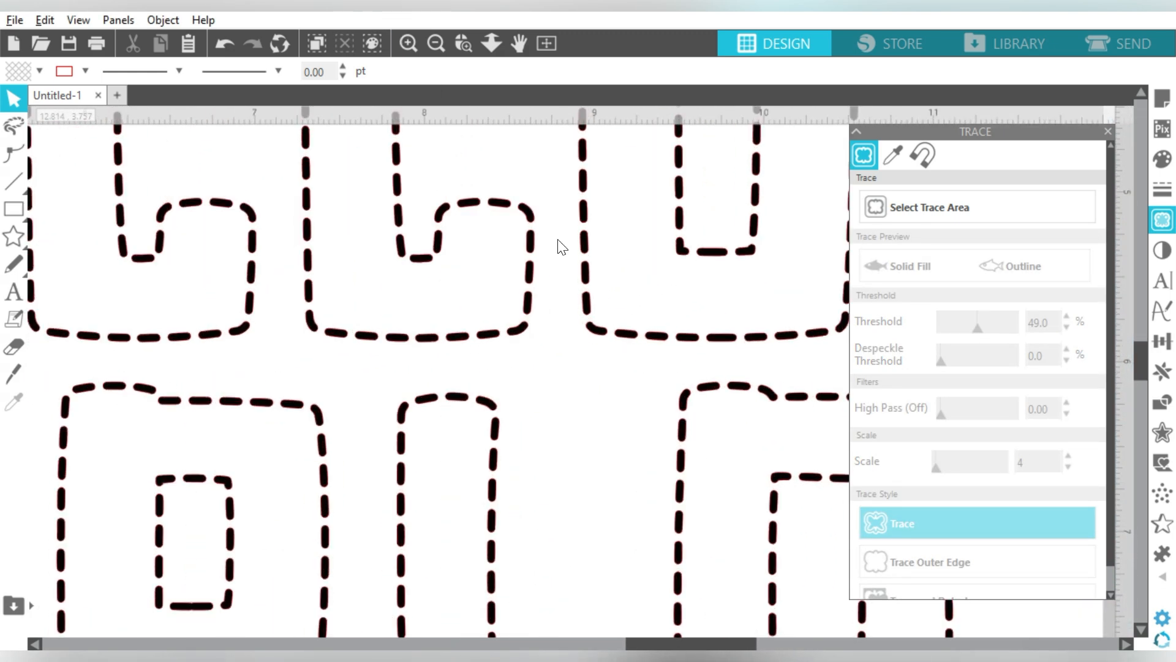
drag(525, 315, 553, 331)
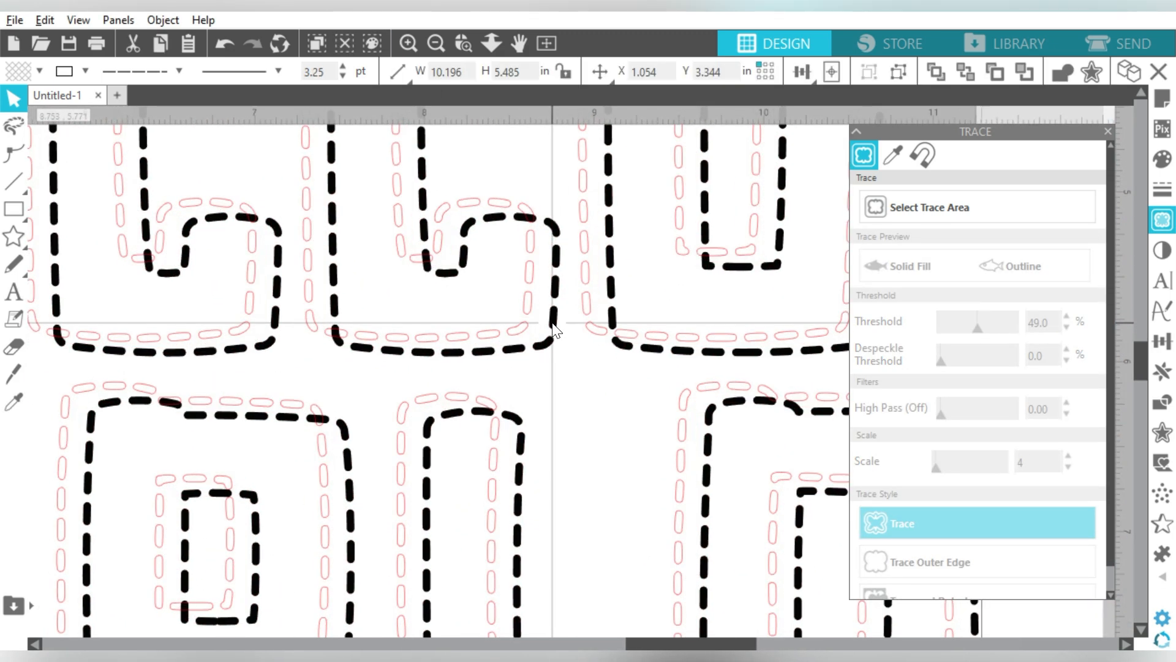
key(Delete)
click(444, 44)
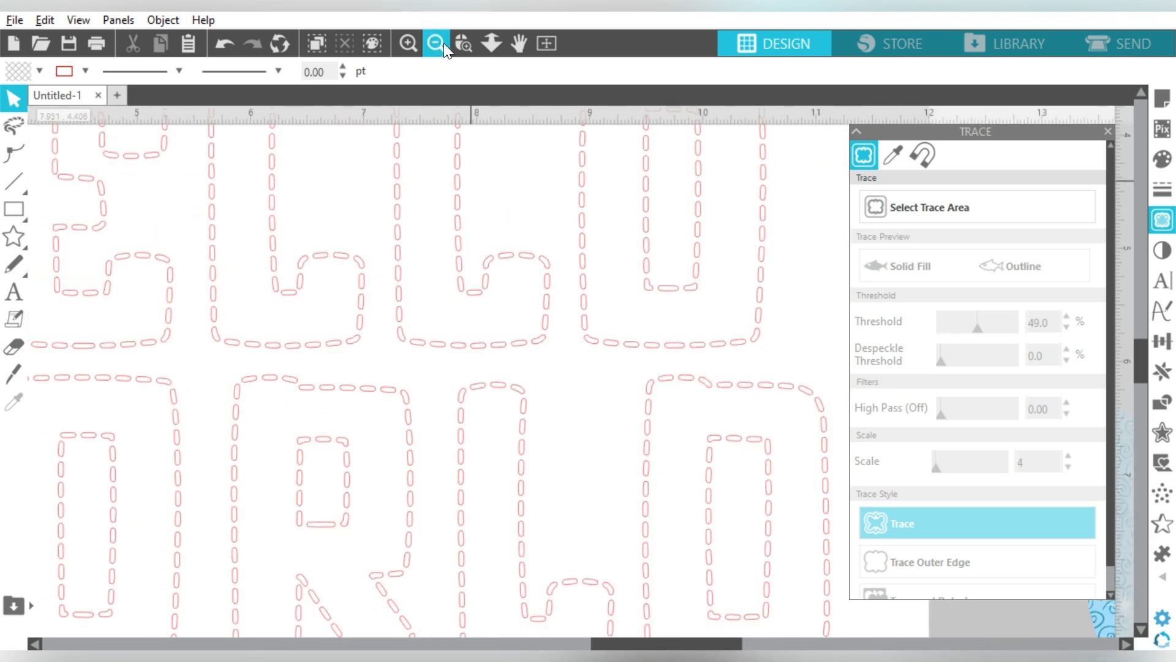
Select all the traced dash outlines, fill them with purple and remove their line color.
click(444, 44)
click(444, 45)
drag(330, 196, 394, 266)
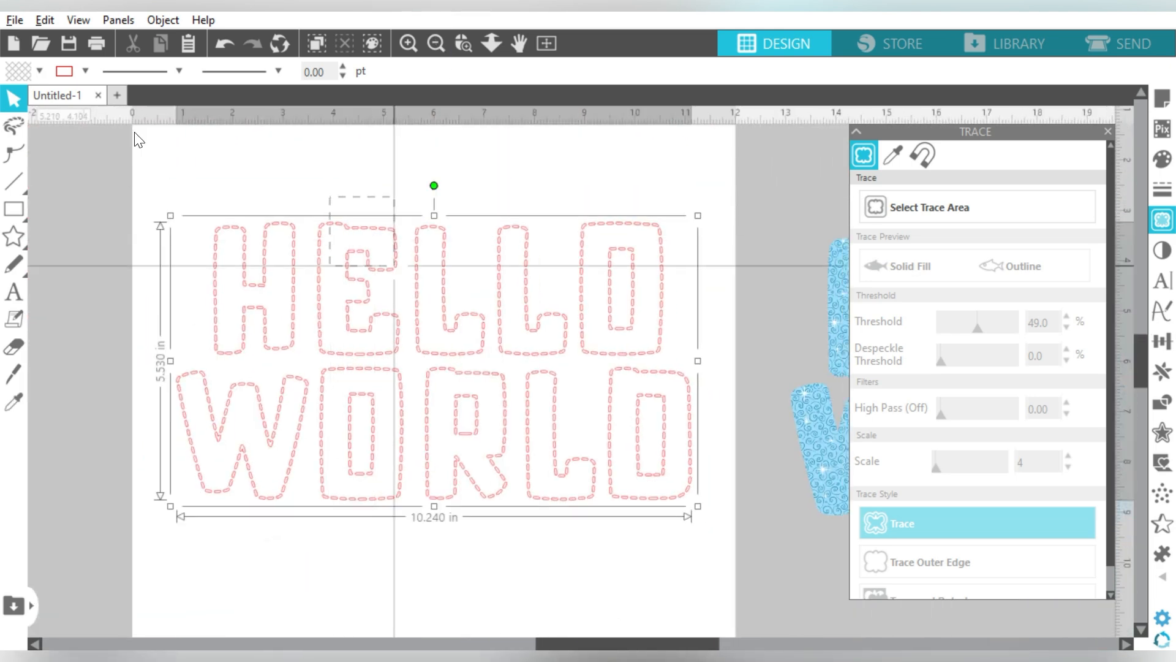
click(40, 71)
click(85, 98)
click(85, 72)
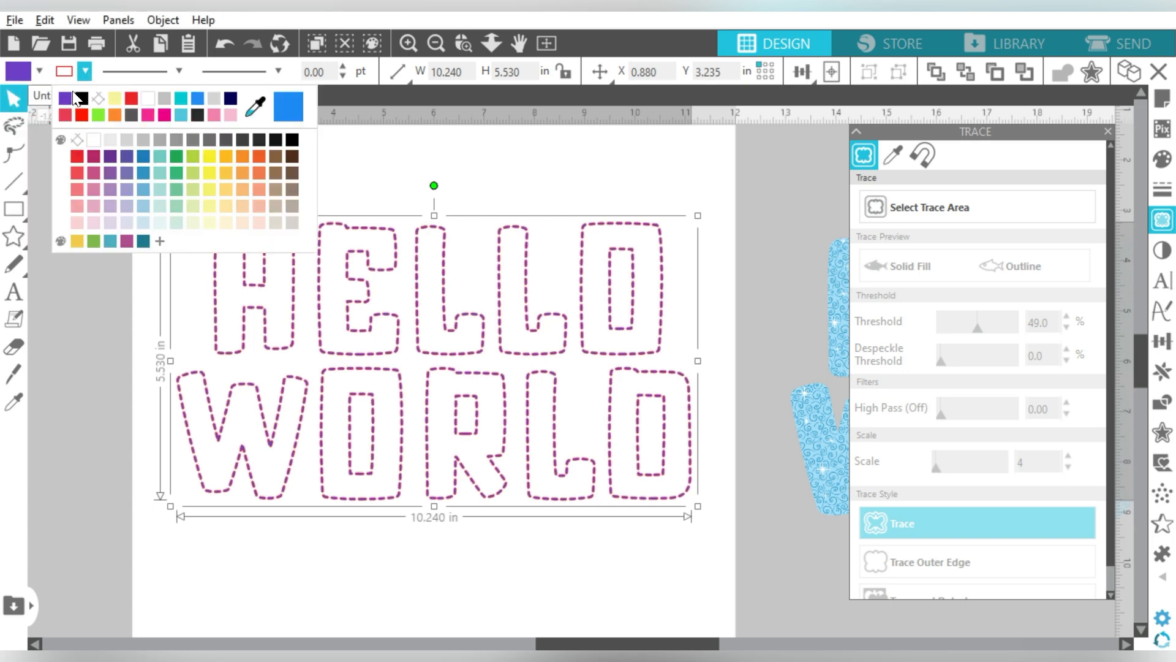
click(100, 98)
Examine the cut lines around the purple dashes up close in the send preview, and return to the design page.
click(1121, 43)
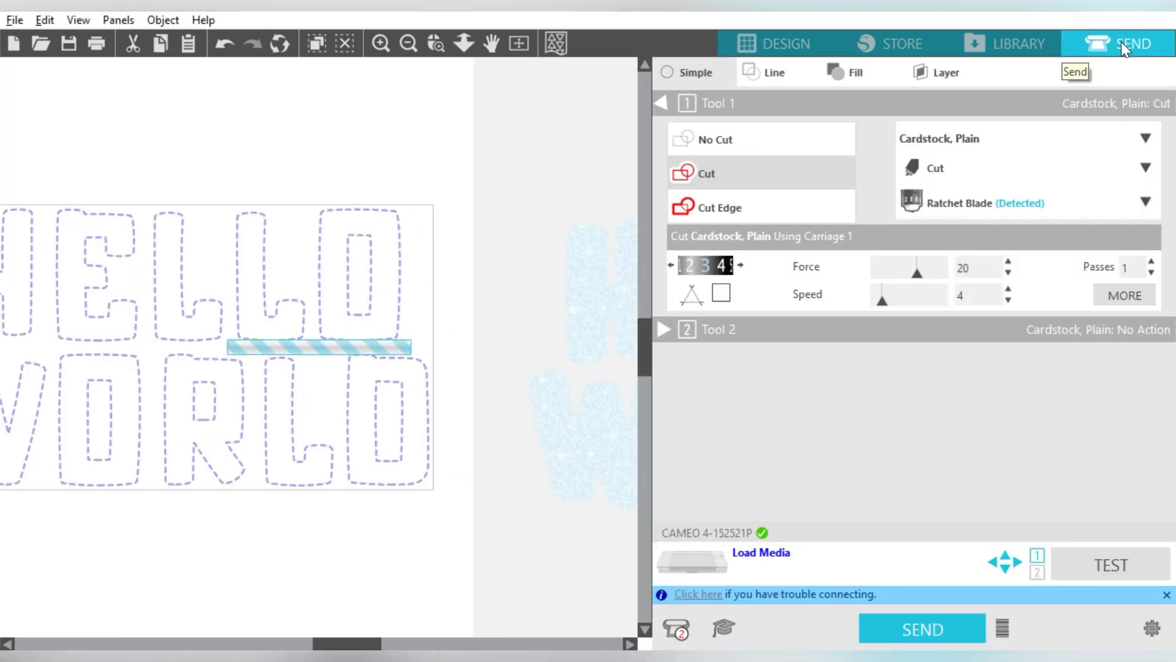
click(384, 46)
click(383, 45)
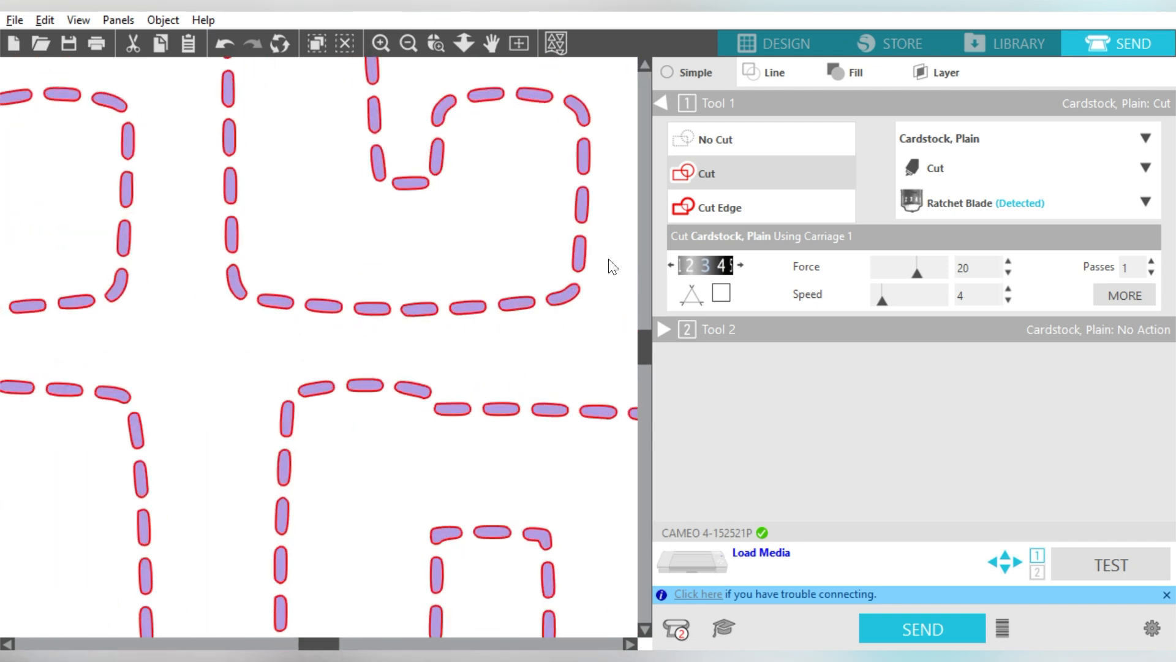
click(737, 47)
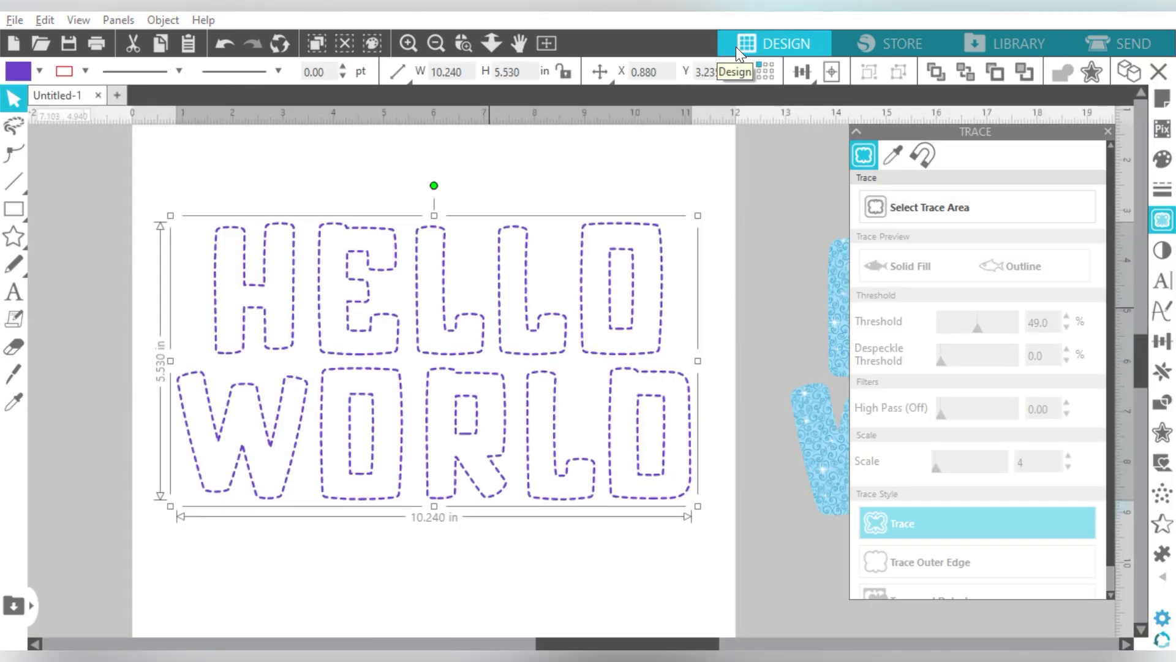
Center the glitter-patterned offset lettering on the page so it sits behind the purple dashes.
click(838, 293)
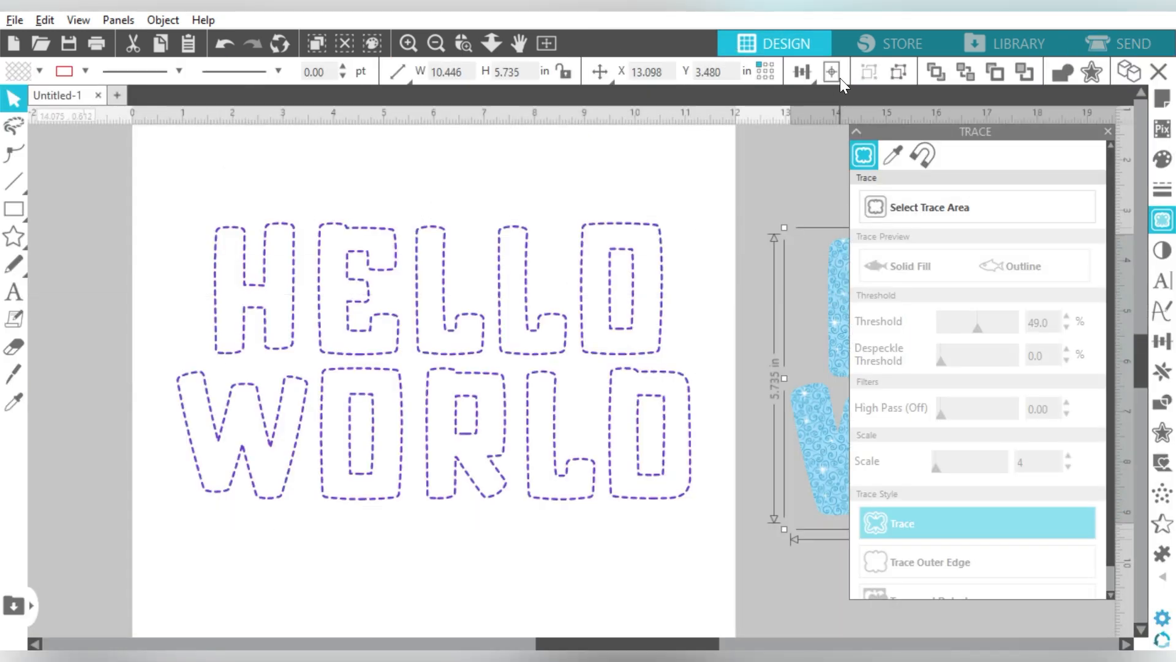
click(829, 74)
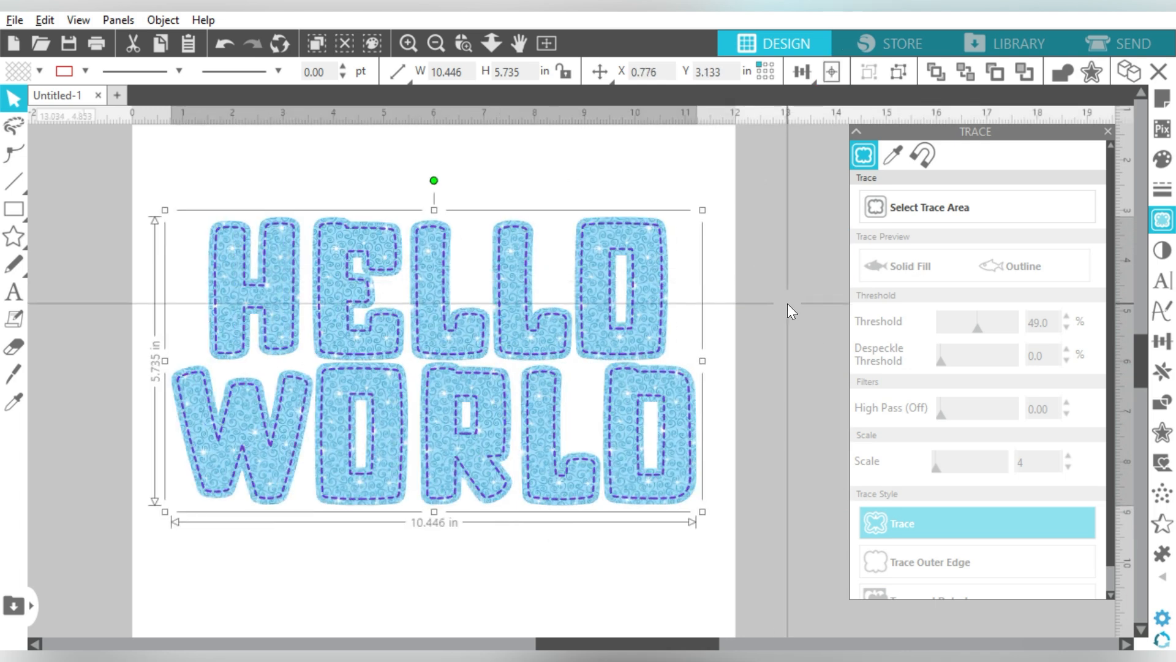
click(732, 383)
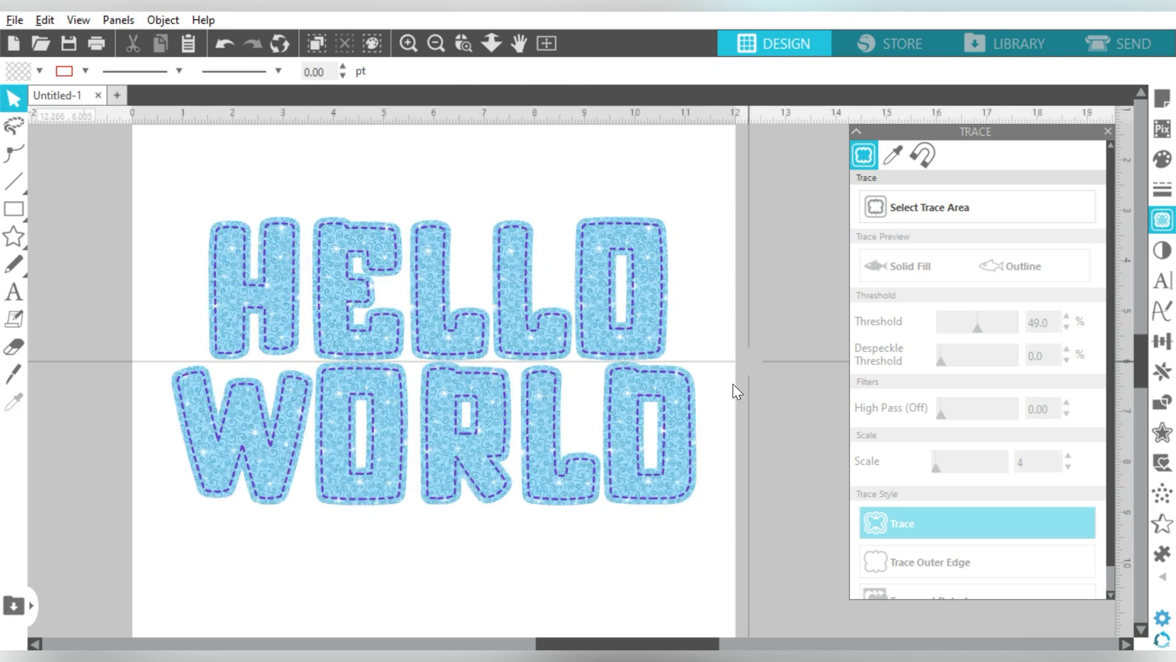
Select the patterned lettering together with its purple dashes and move both up the page.
click(689, 409)
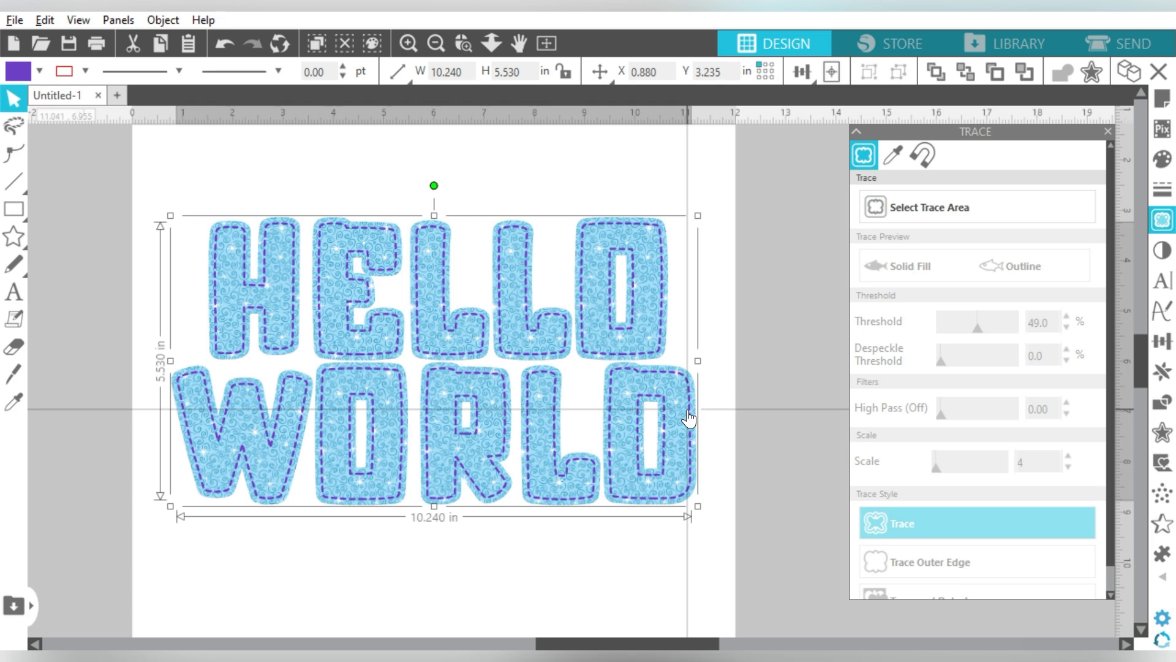
drag(788, 222, 450, 427)
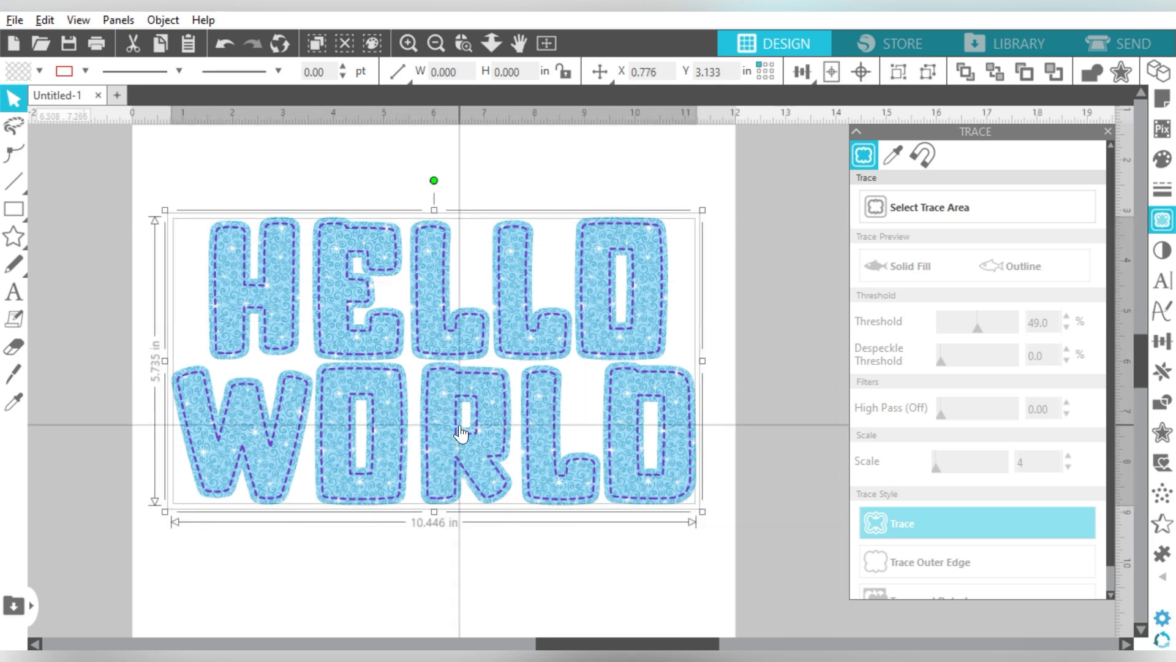
key(Up)
key(Up)
key(Up)
key(Up)
key(Up)
key(Up)
key(Up)
key(Up)
key(Up)
key(Up)
key(Up)
key(Up)
key(Up)
key(Up)
key(Up)
key(Up)
key(Up)
key(Up)
key(Up)
key(Up)
Duplicate the patterned lettering with its dashes directly below the original.
key(ctrl+Down)
key(Down)
key(Down)
key(Down)
key(Down)
key(Down)
key(Down)
key(Down)
key(Down)
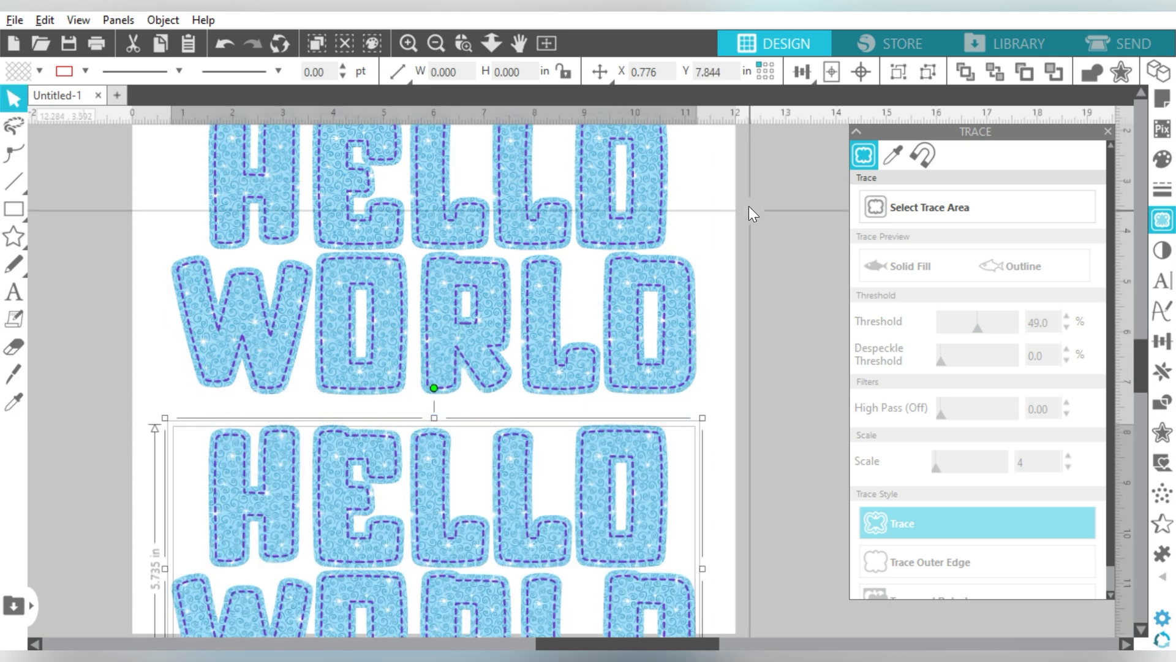
Shrink both lettering designs together to about 8.6 in wide and center them on the page.
key(ctrl+a)
key(Up)
drag(165, 140, 218, 203)
click(831, 72)
scroll(266, 152, up, 4)
drag(190, 149, 229, 194)
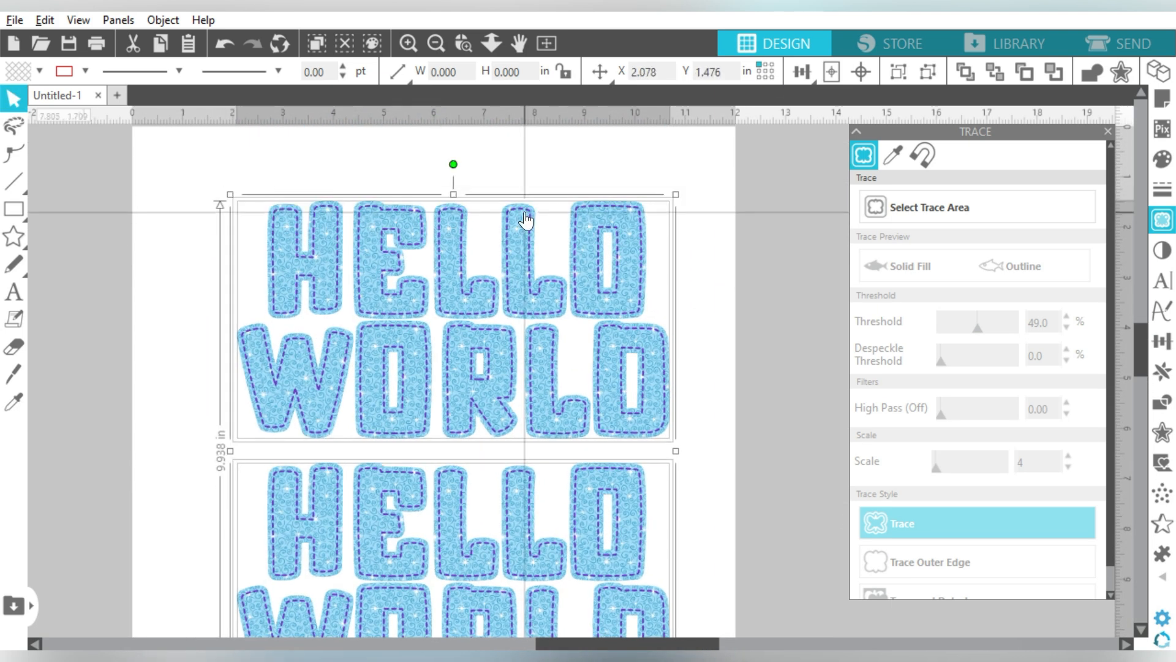
click(831, 72)
Combine the upper design's offset lettering and dashes into one shape with the dashes cut out, and fill it purple.
scroll(716, 255, down, 3)
drag(815, 168, 535, 296)
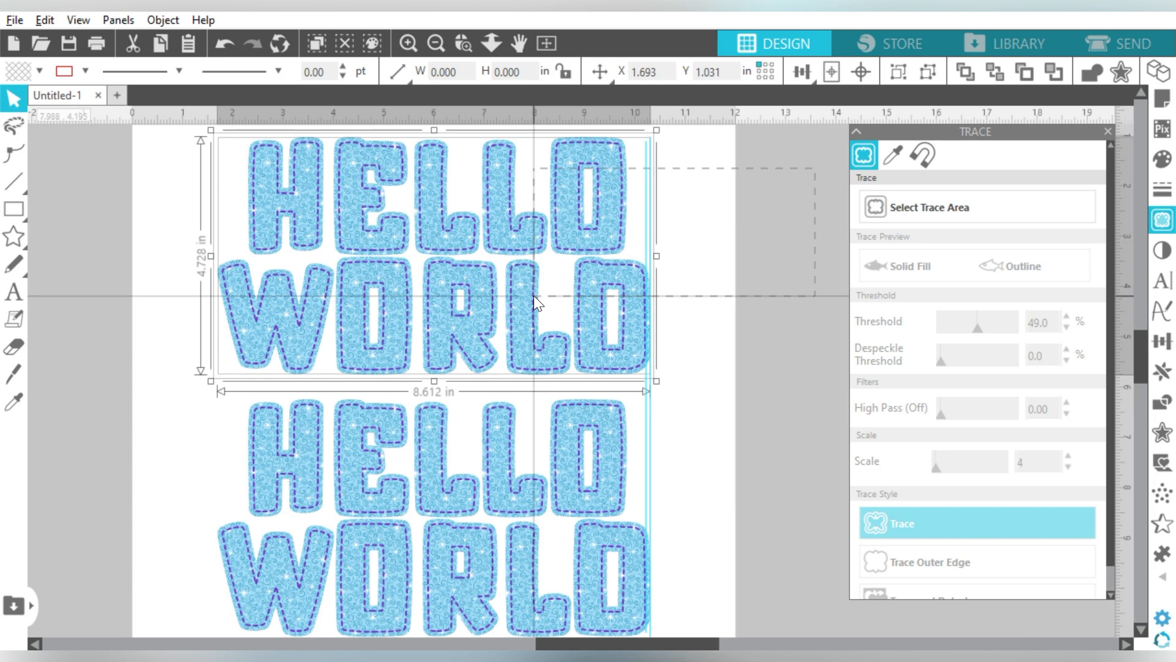
right_click(534, 296)
click(601, 489)
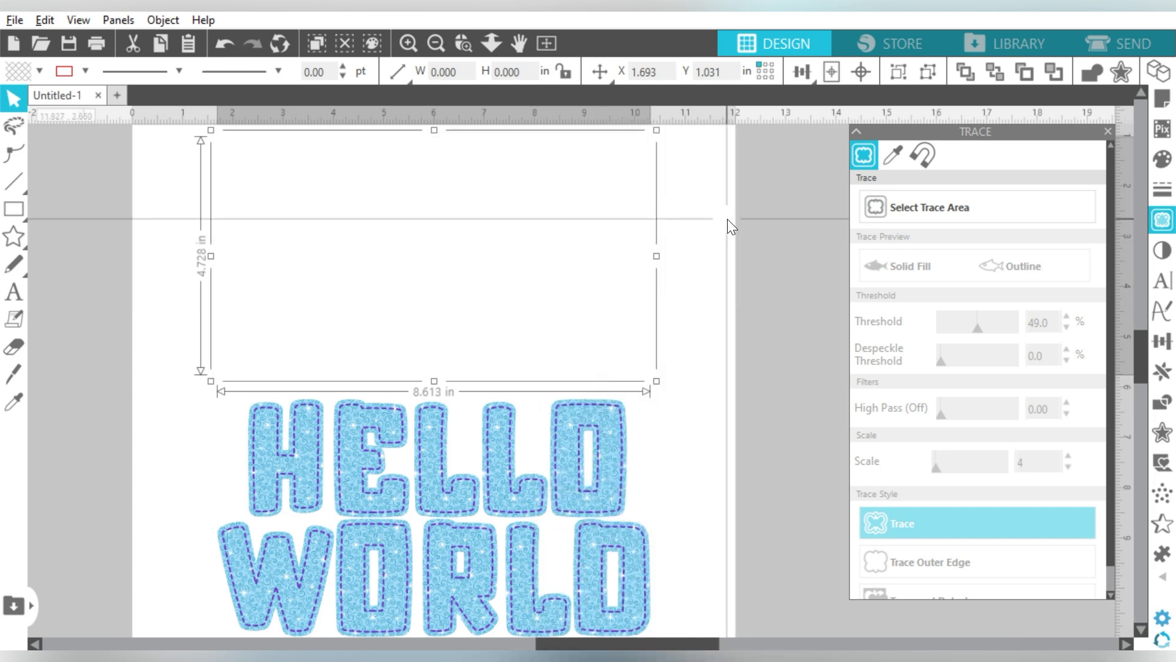
click(40, 70)
click(35, 99)
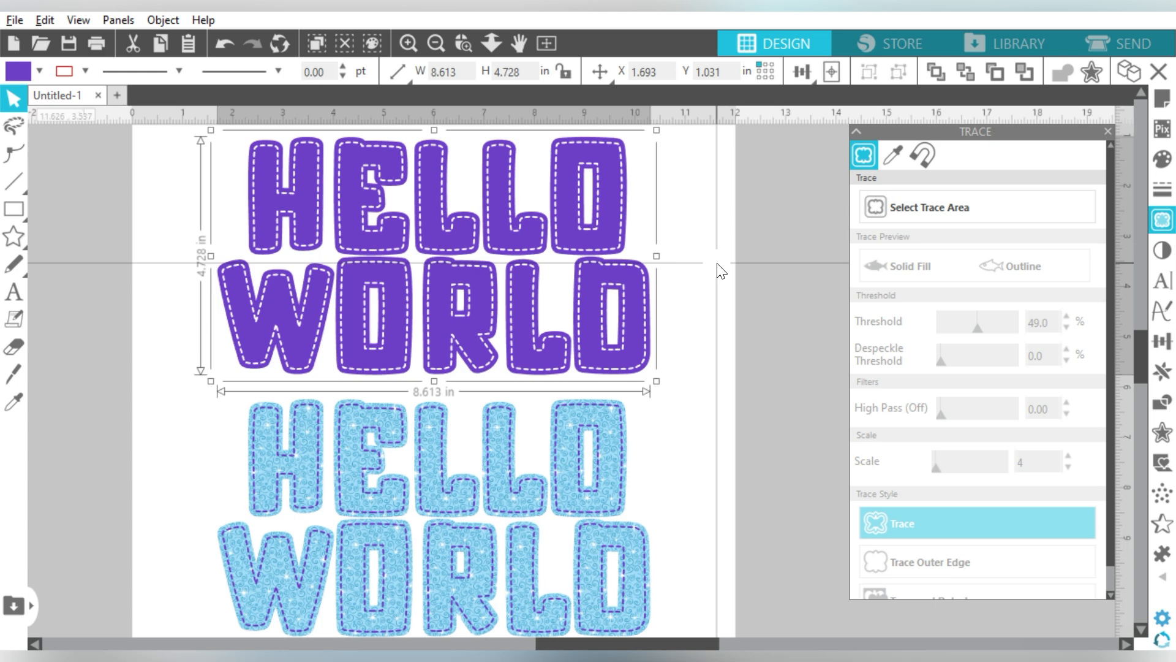
Create an outer offset of 0.05 in with rounded corners around the purple cut-out lettering.
click(1162, 432)
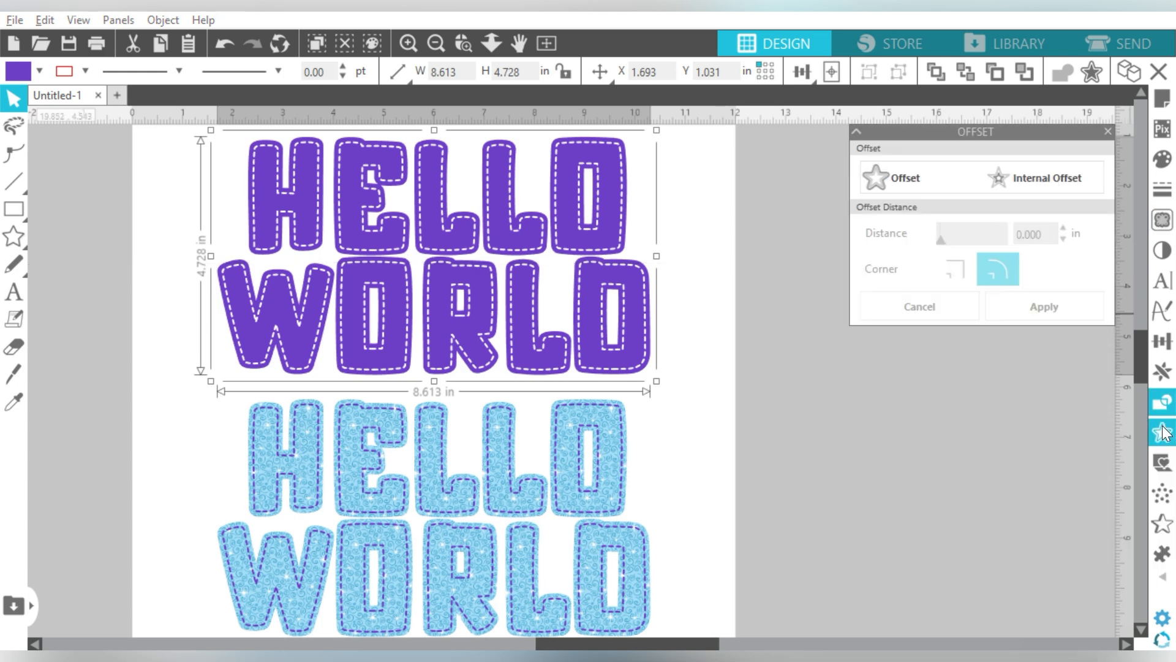
click(902, 179)
click(1062, 239)
click(1044, 236)
key(BackSpace)
key(BackSpace)
key(BackSpace)
text(05)
click(1057, 307)
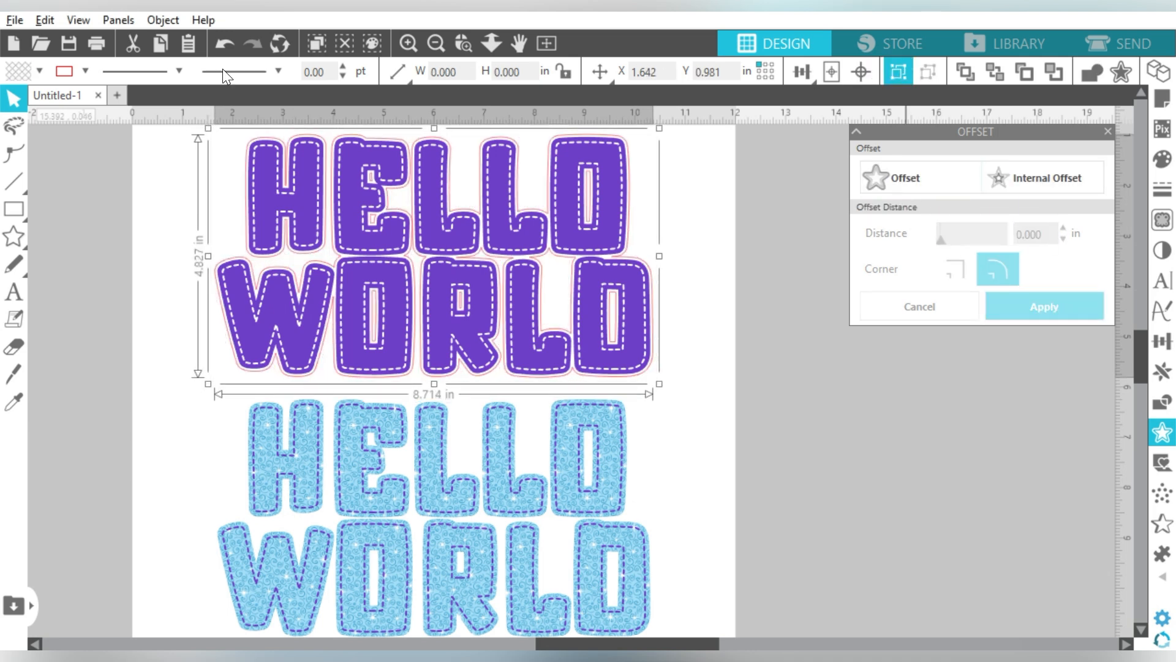
Remove the new offset's line color and fill it with dark purple.
click(35, 71)
click(112, 194)
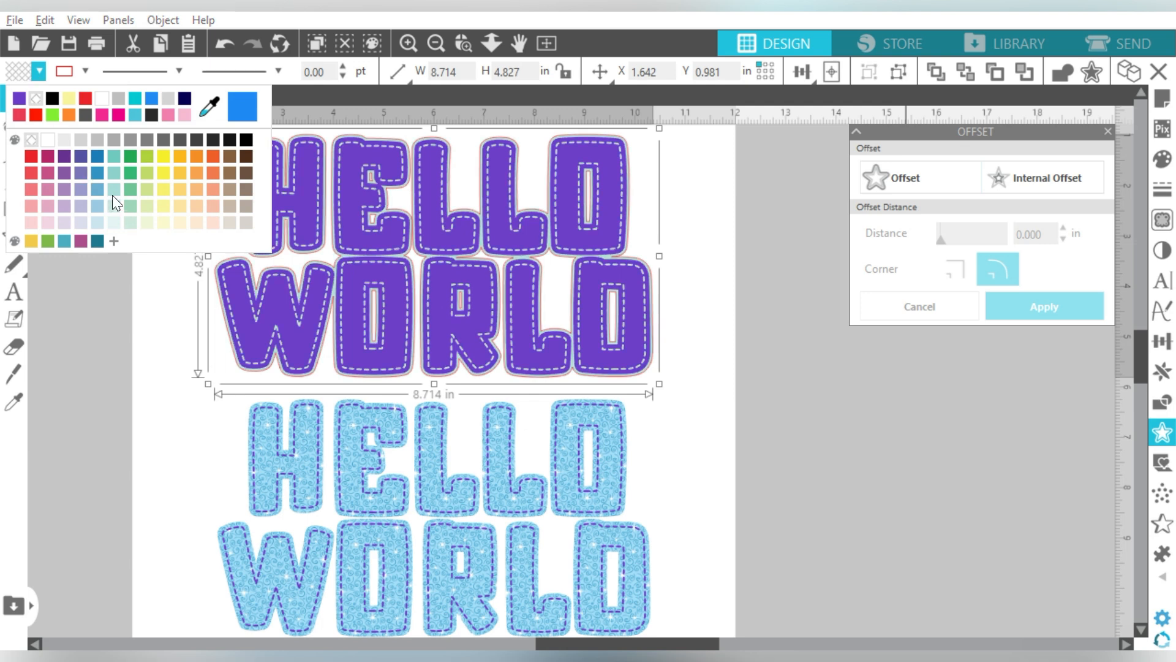
click(82, 72)
click(76, 142)
click(38, 71)
click(64, 160)
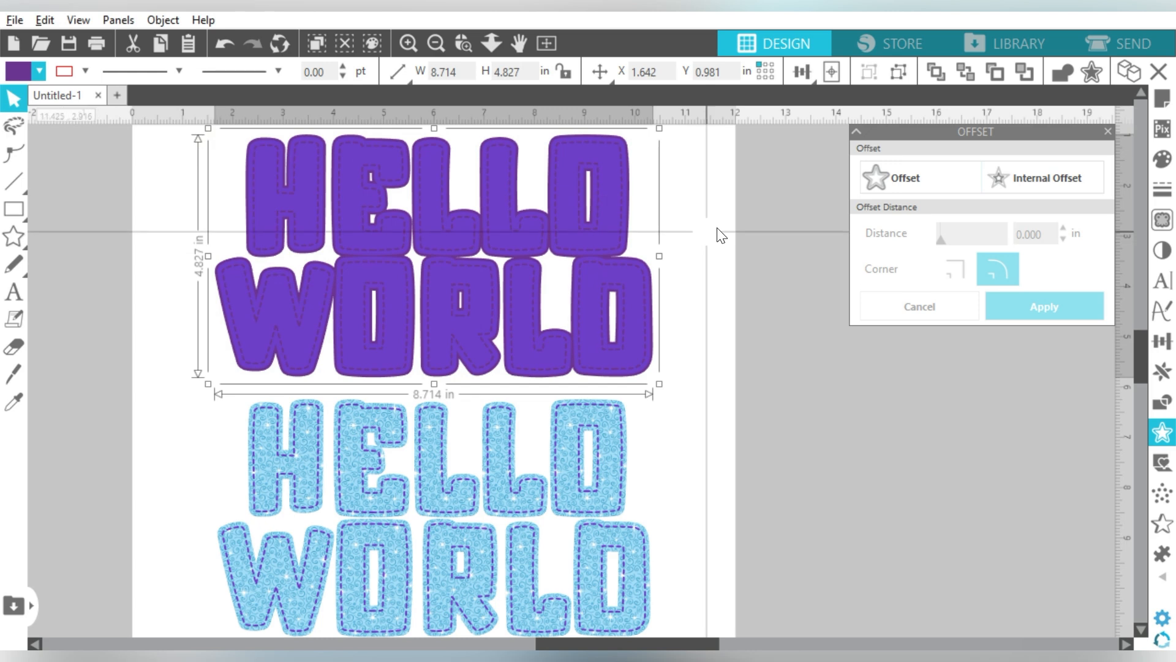
Select the cut-out lettering in front of the dark purple offset and fill it with light teal.
click(705, 235)
click(613, 214)
click(38, 71)
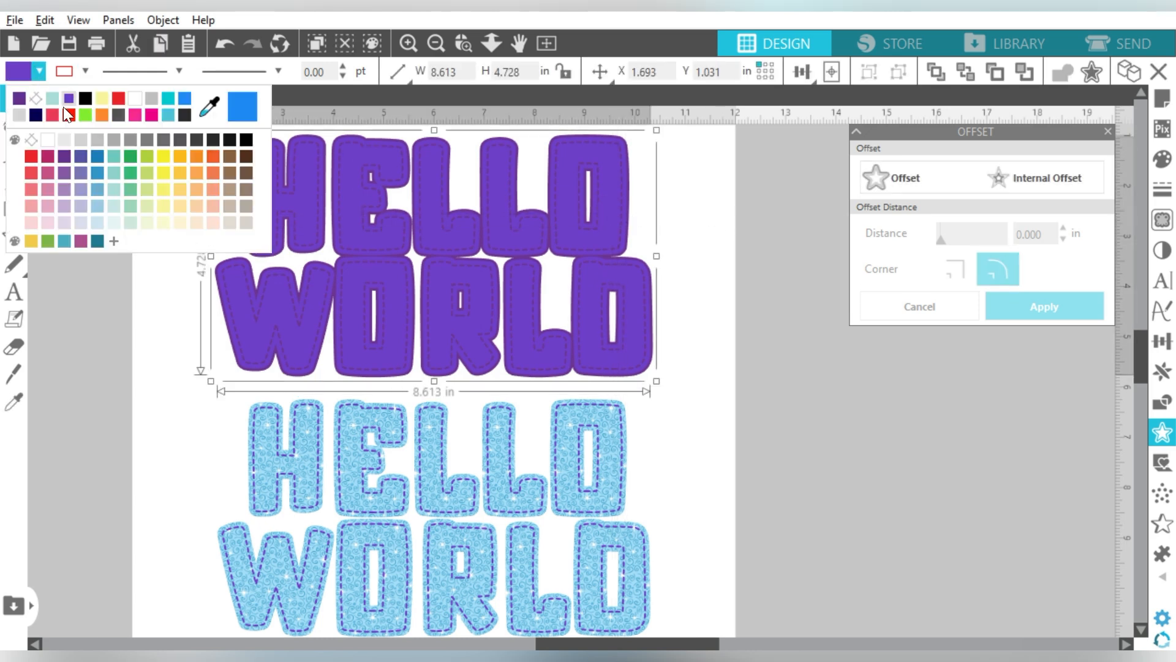
click(115, 192)
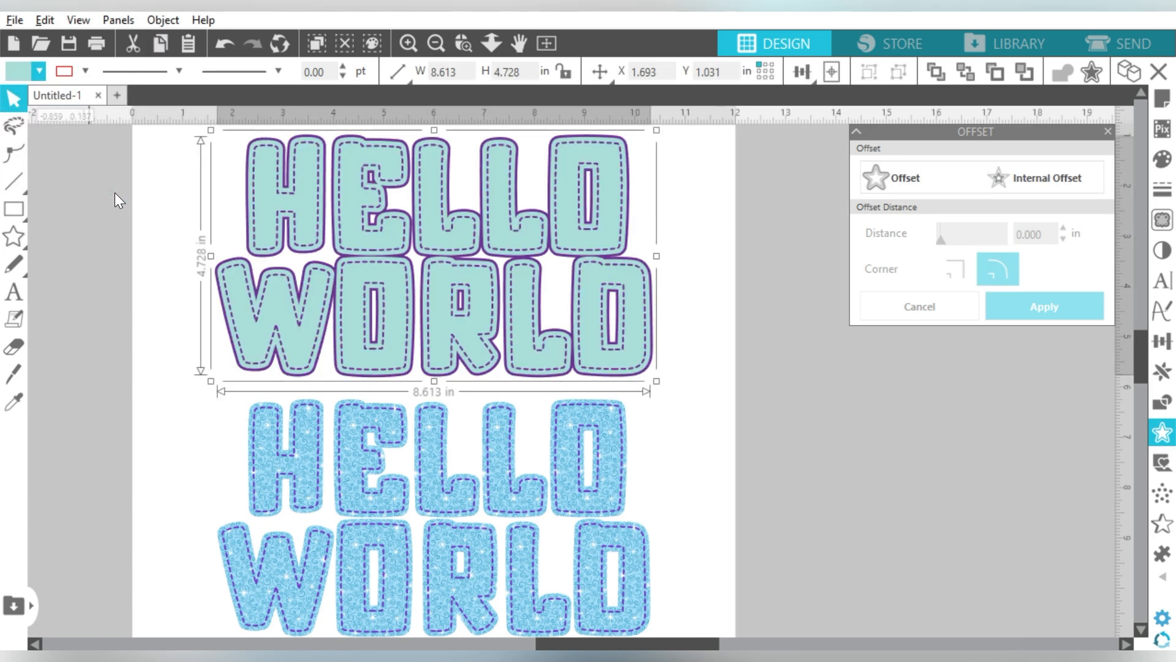
click(748, 271)
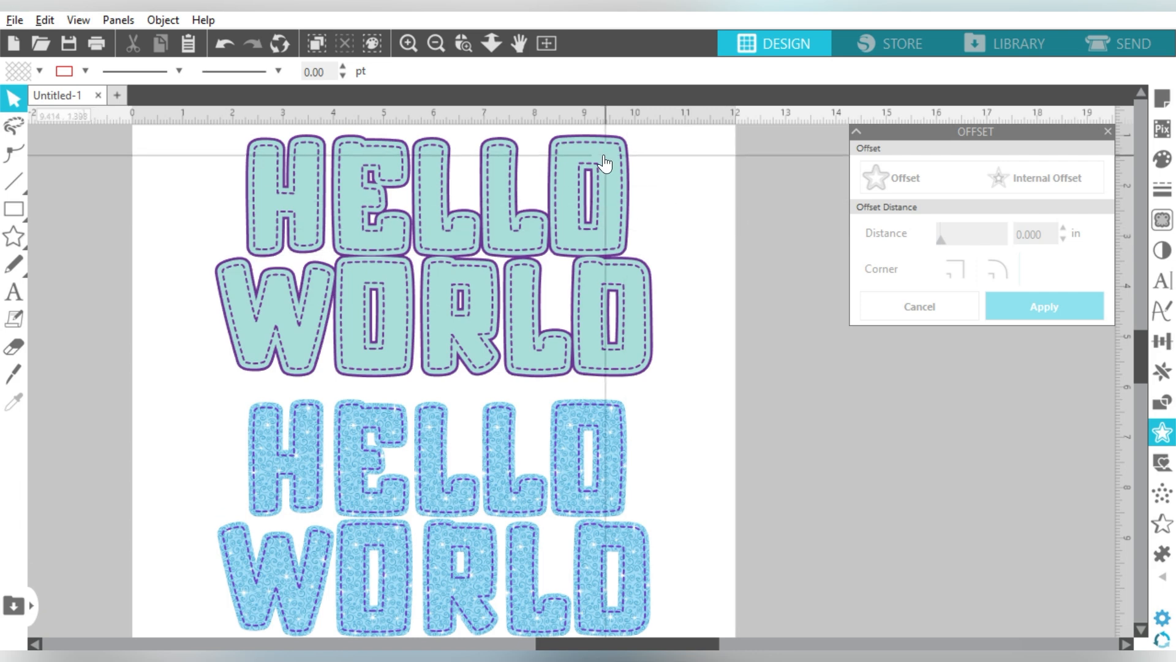
Try pulling the layers of the upper and lower designs apart, and undo the moves.
drag(602, 154, 697, 158)
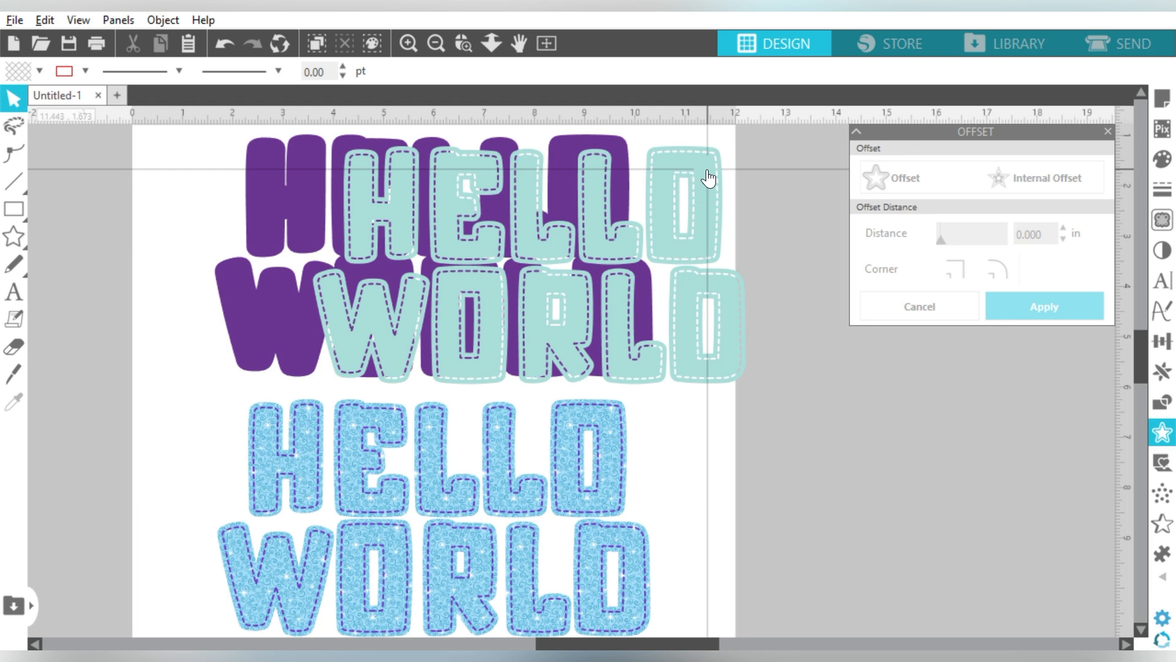
key(ctrl+z)
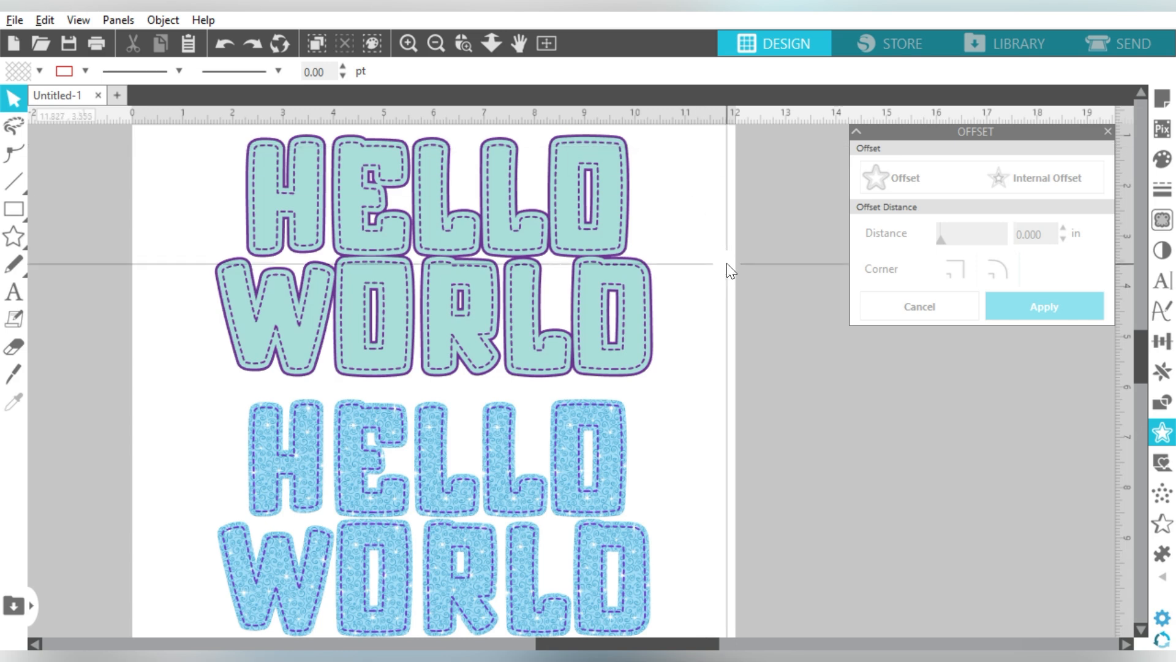
scroll(726, 263, down, 3)
scroll(721, 272, down, 2)
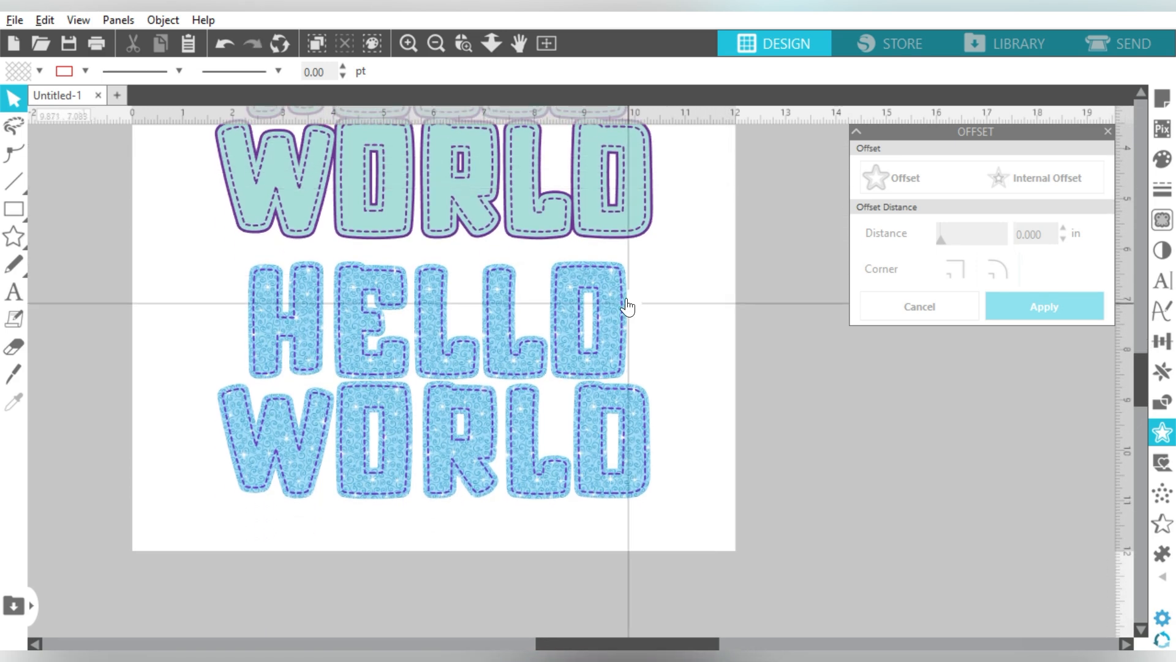
drag(577, 338, 736, 335)
key(i)
key(ctrl+z)
key(ctrl+z)
scroll(740, 331, up, 3)
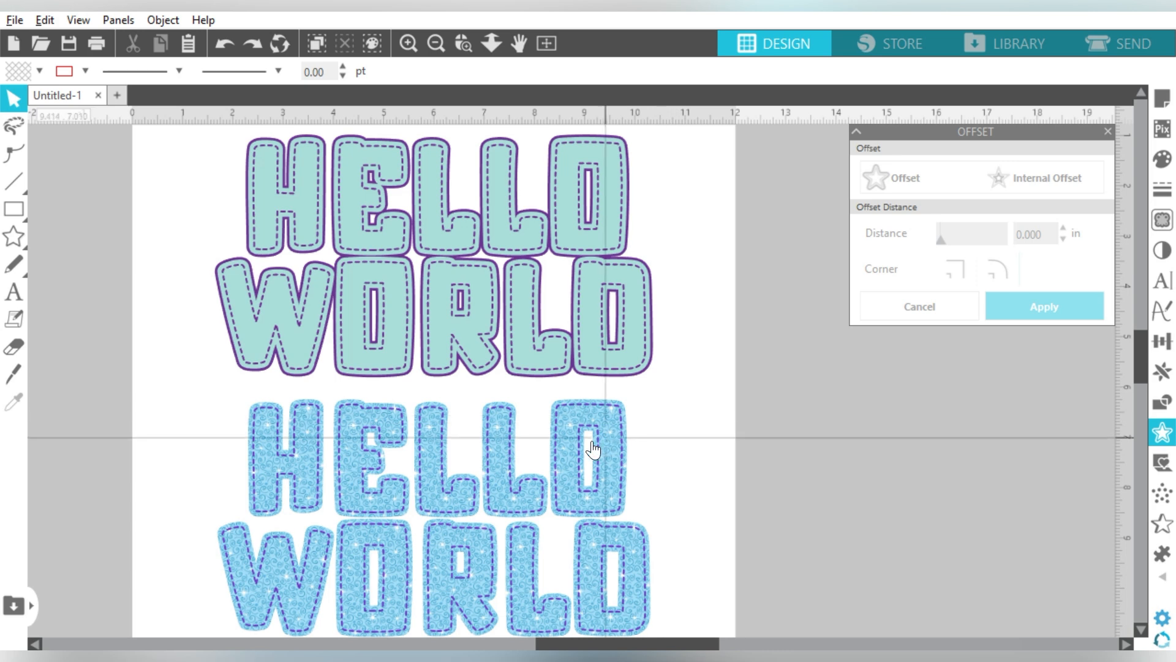
Separate both designs into their layers, placing the teal lettering and purple dashes beside the dark purple offset and patterned lettering.
drag(606, 441, 985, 438)
click(655, 419)
drag(618, 435, 468, 410)
drag(678, 432, 568, 431)
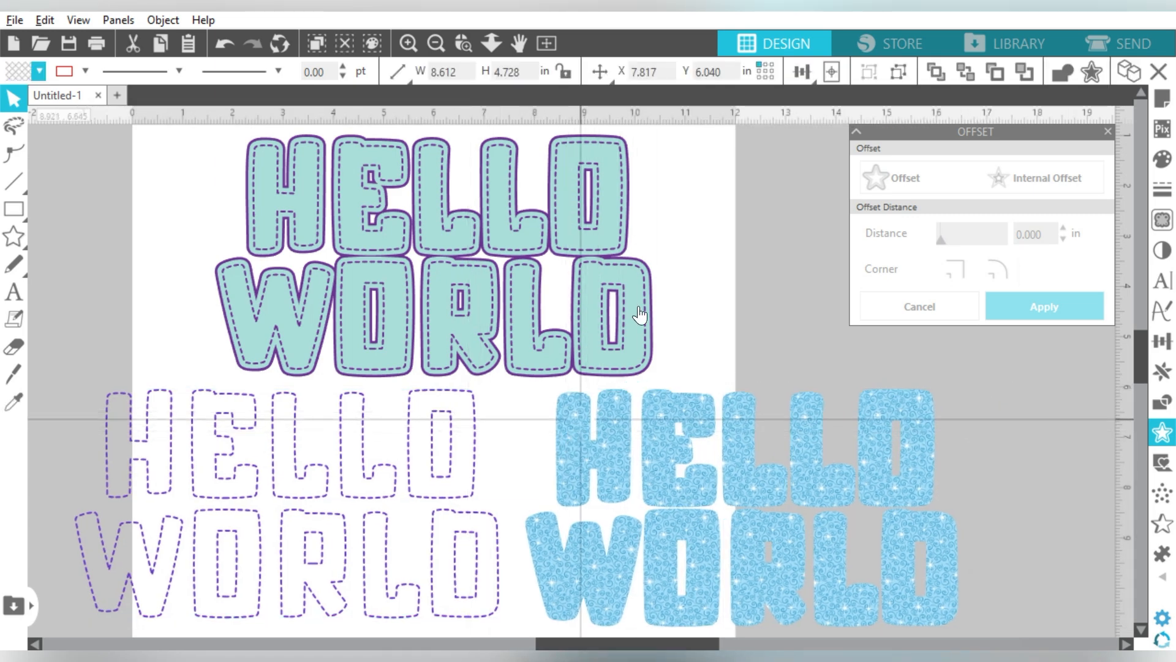
drag(570, 286, 838, 274)
click(1006, 360)
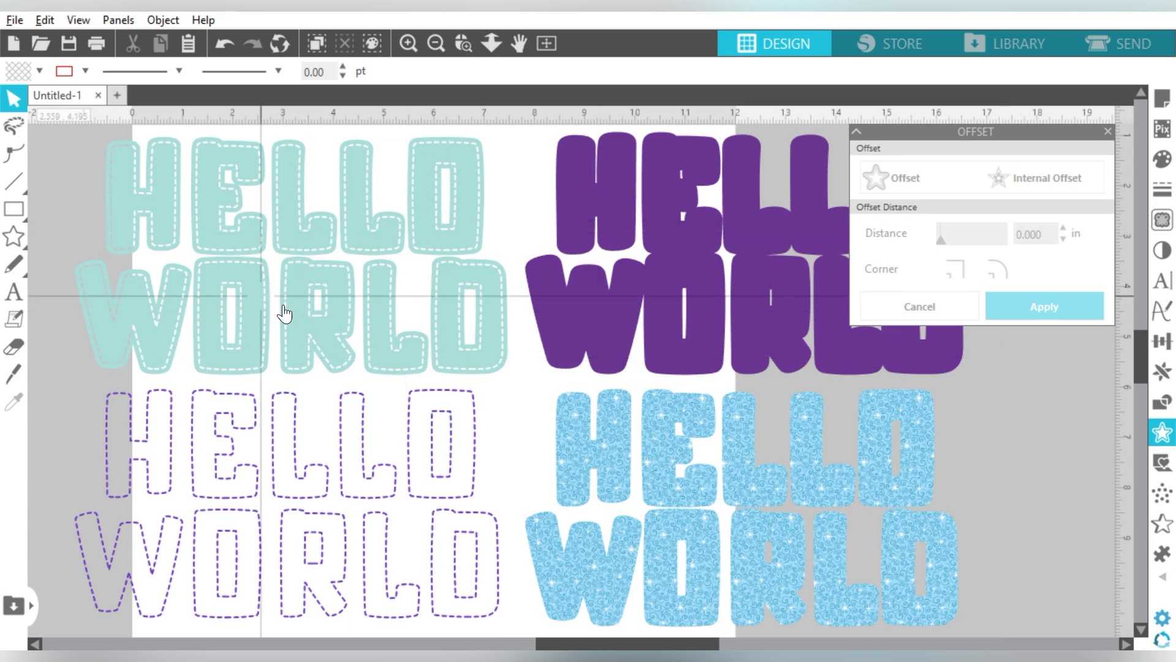
click(288, 246)
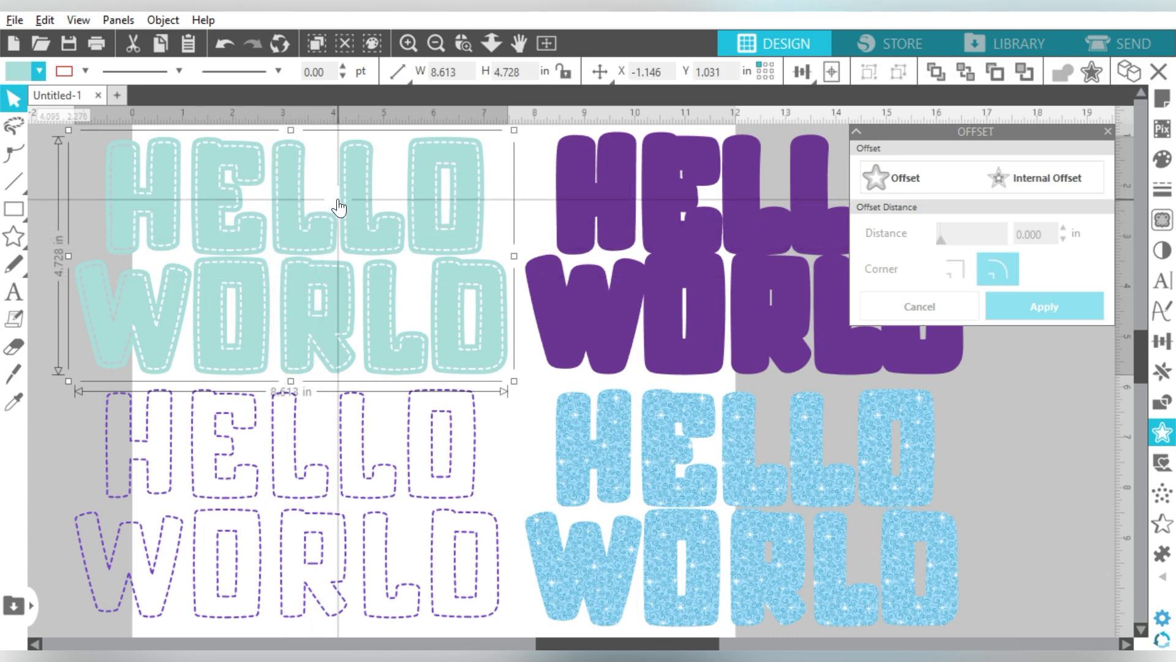
click(279, 445)
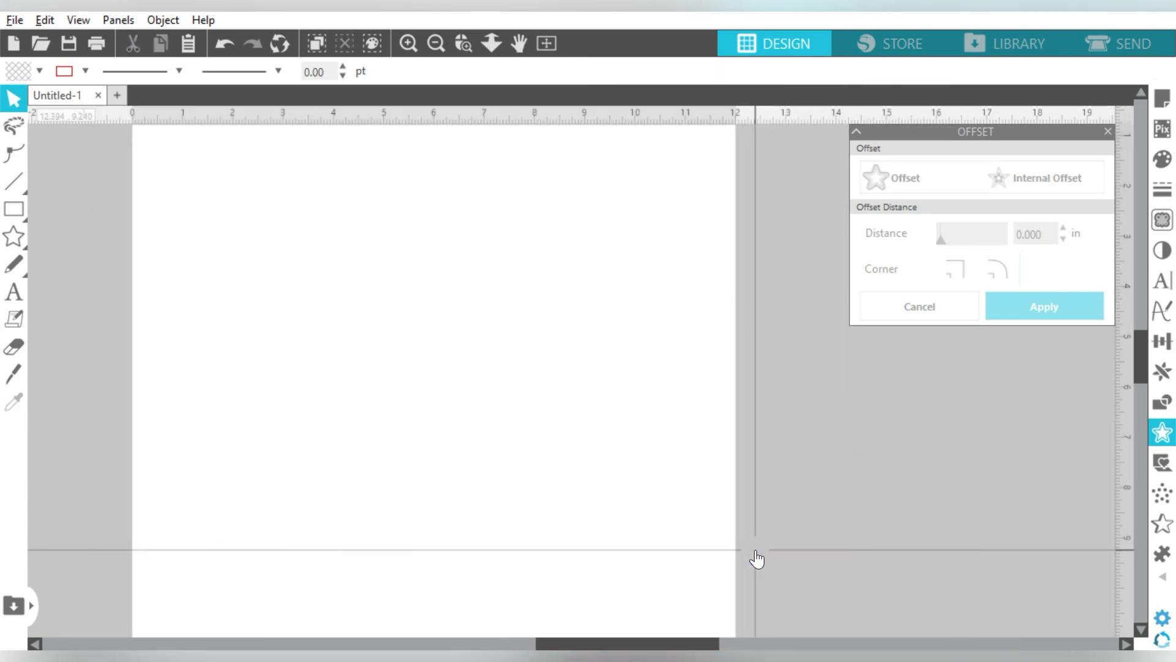
Draw a heart shape about 5.76 in wide and 5.3 in high on the empty page.
click(9, 295)
click(21, 240)
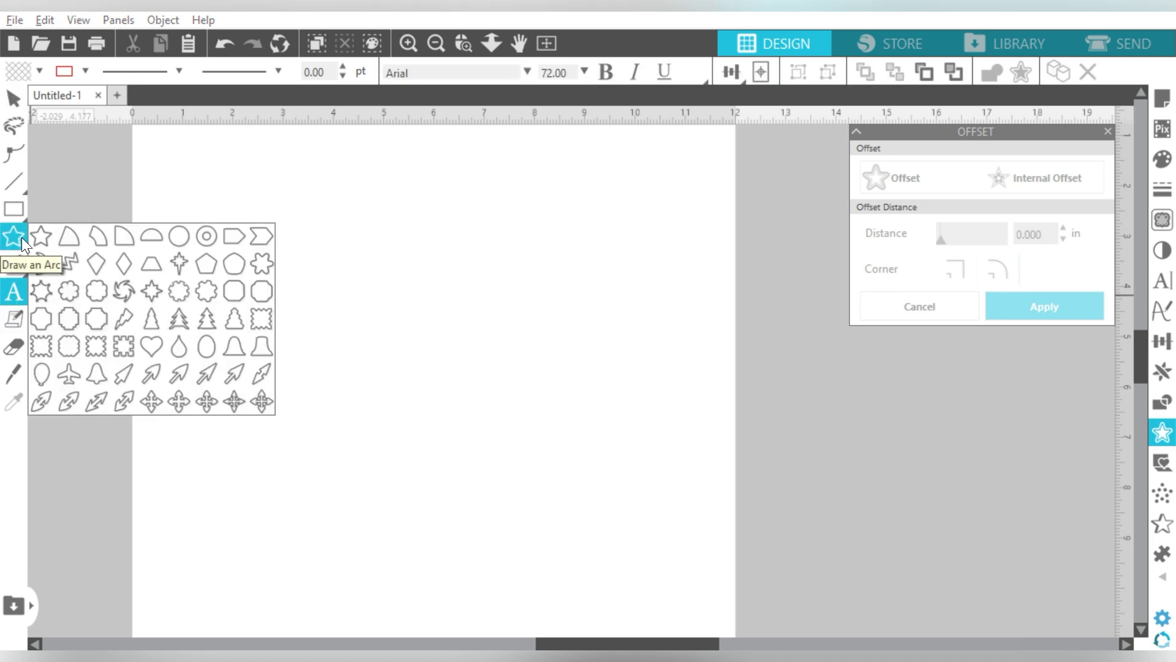
click(151, 346)
drag(343, 241, 346, 497)
drag(262, 179, 336, 228)
drag(246, 220, 327, 253)
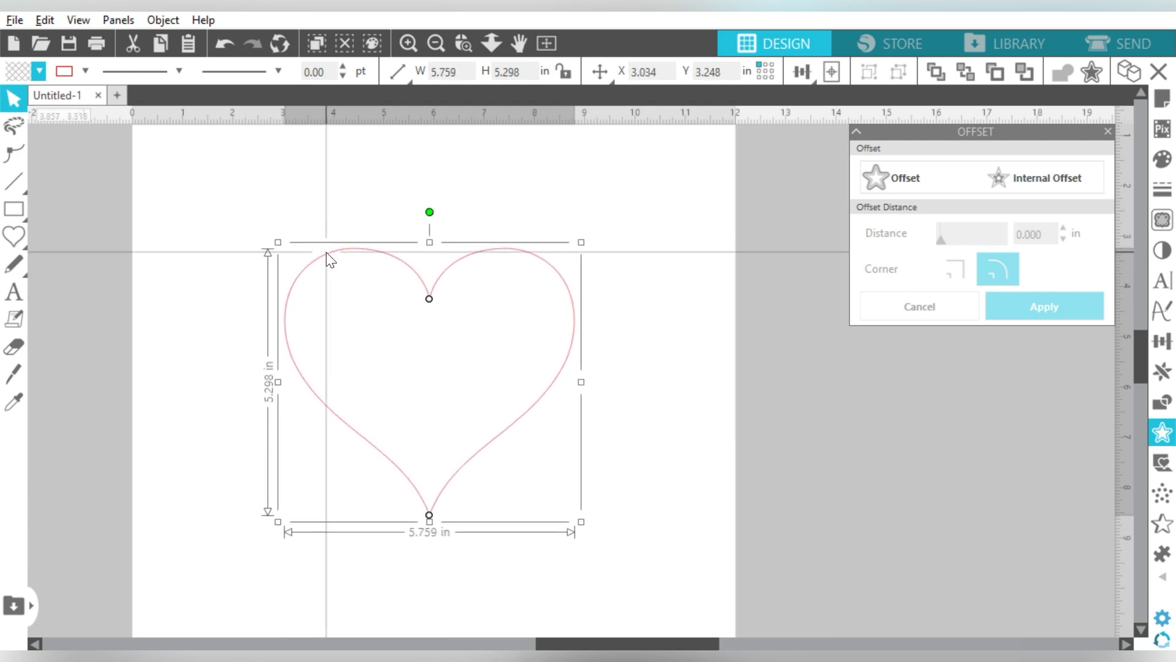
Convert the heart to a path and reduce its height to about 4.86 in.
right_click(322, 252)
right_click(317, 258)
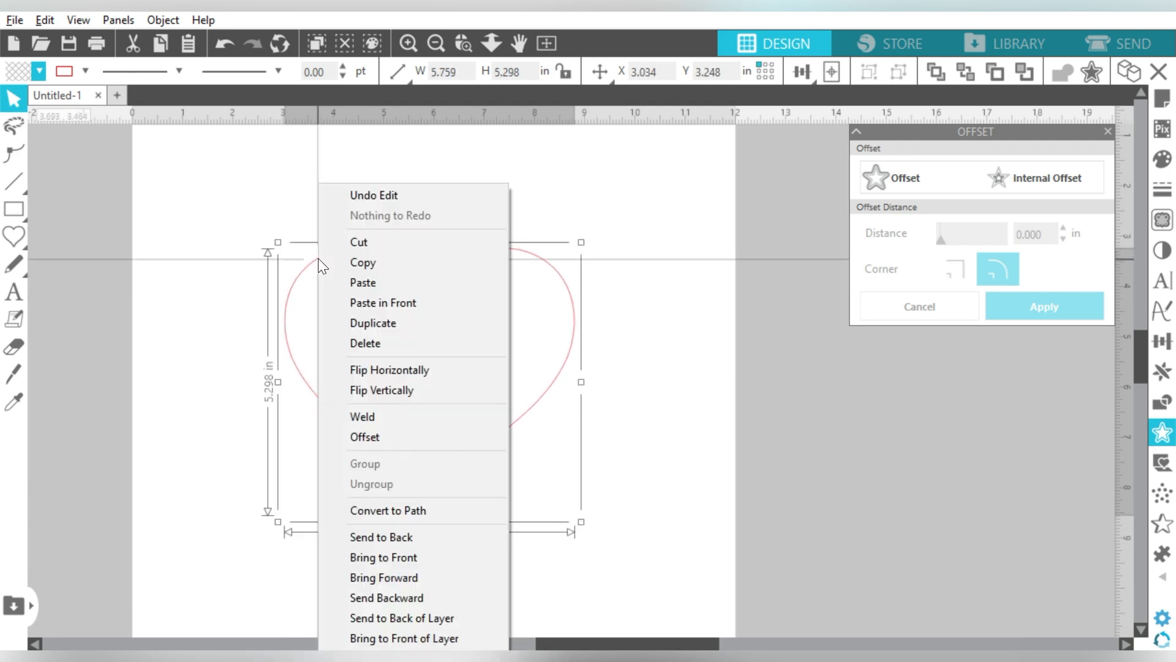
click(386, 509)
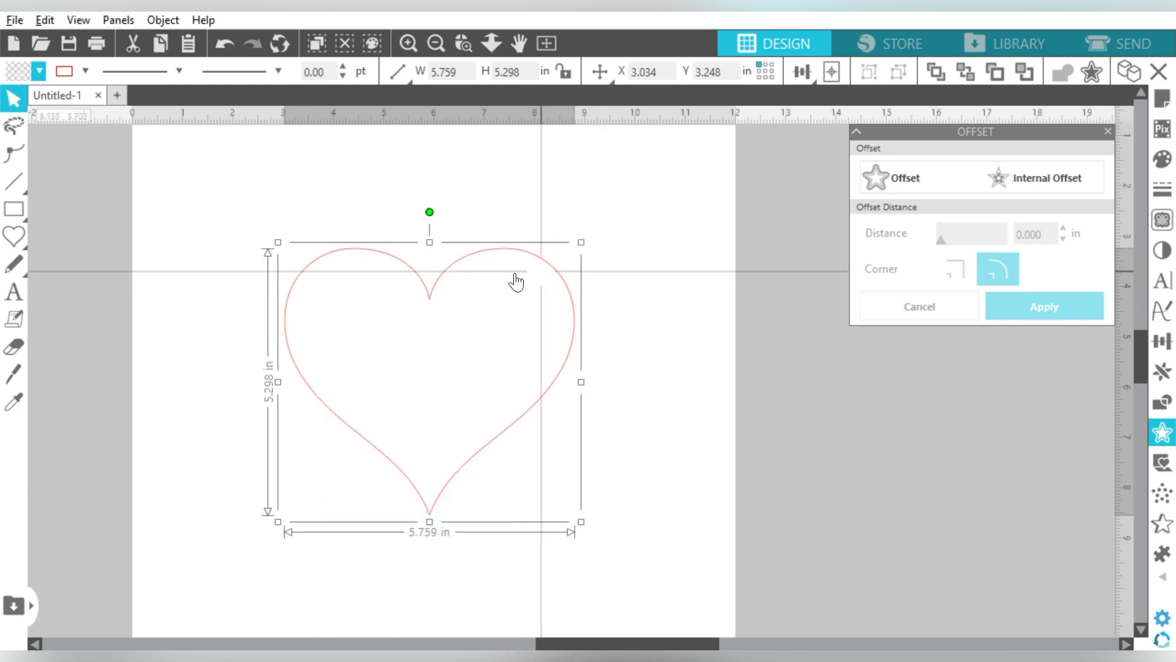
drag(433, 524, 441, 499)
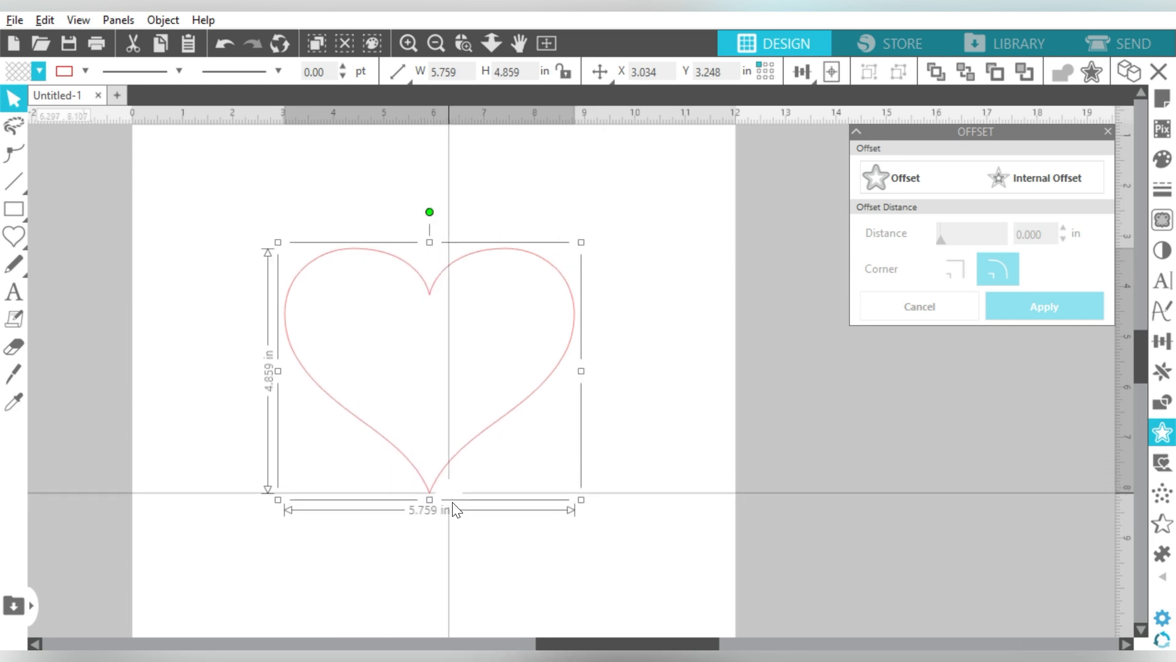
Give the heart outline a dashed line style and set its thickness to 7.25 pt.
click(179, 71)
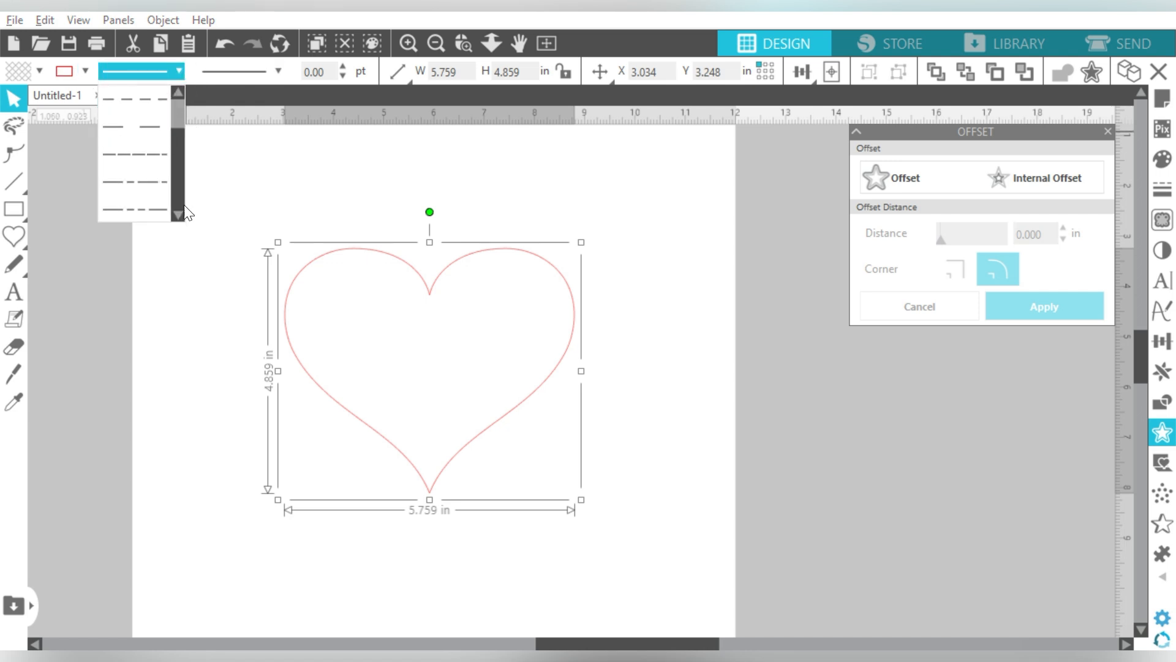
click(152, 168)
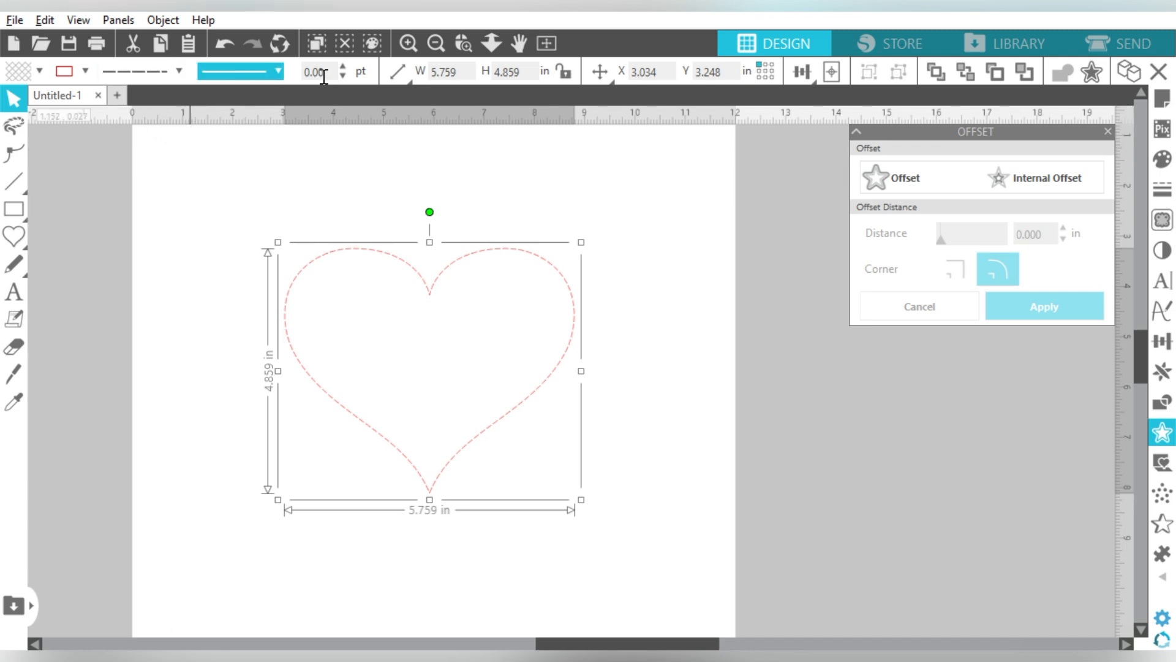
click(343, 65)
click(343, 65)
click(343, 65)
click(343, 65)
click(343, 65)
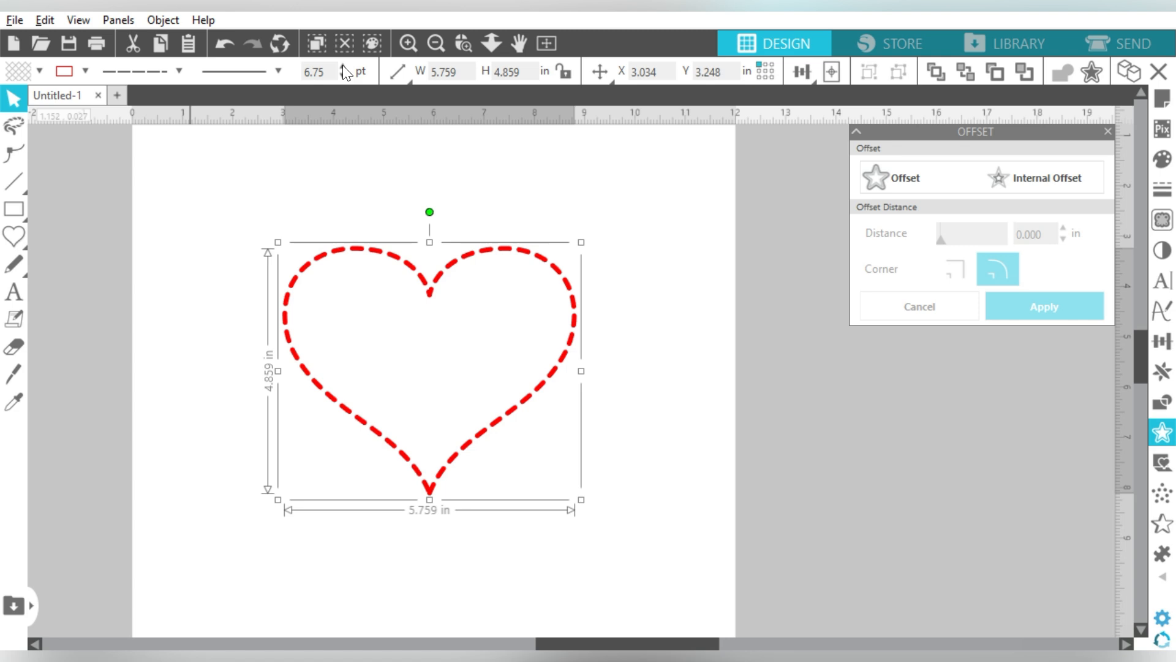
click(343, 65)
click(343, 65)
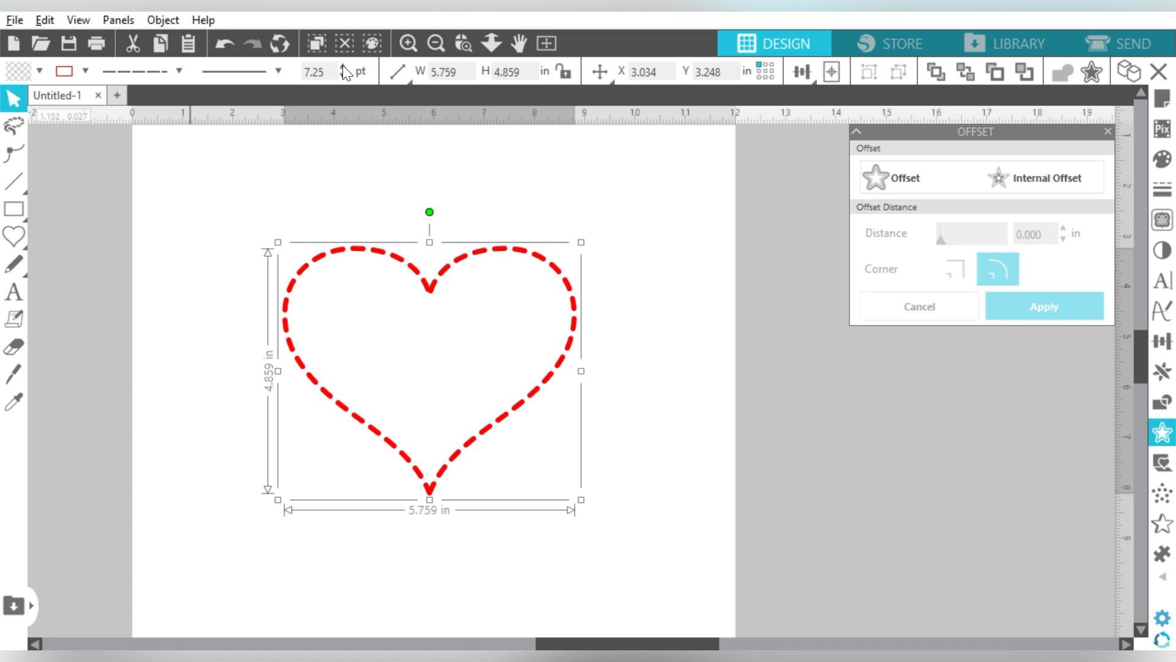
Offset the dashed heart outward by 0.125 in and give the offset heart a solid outline of 0 pt thickness.
click(902, 183)
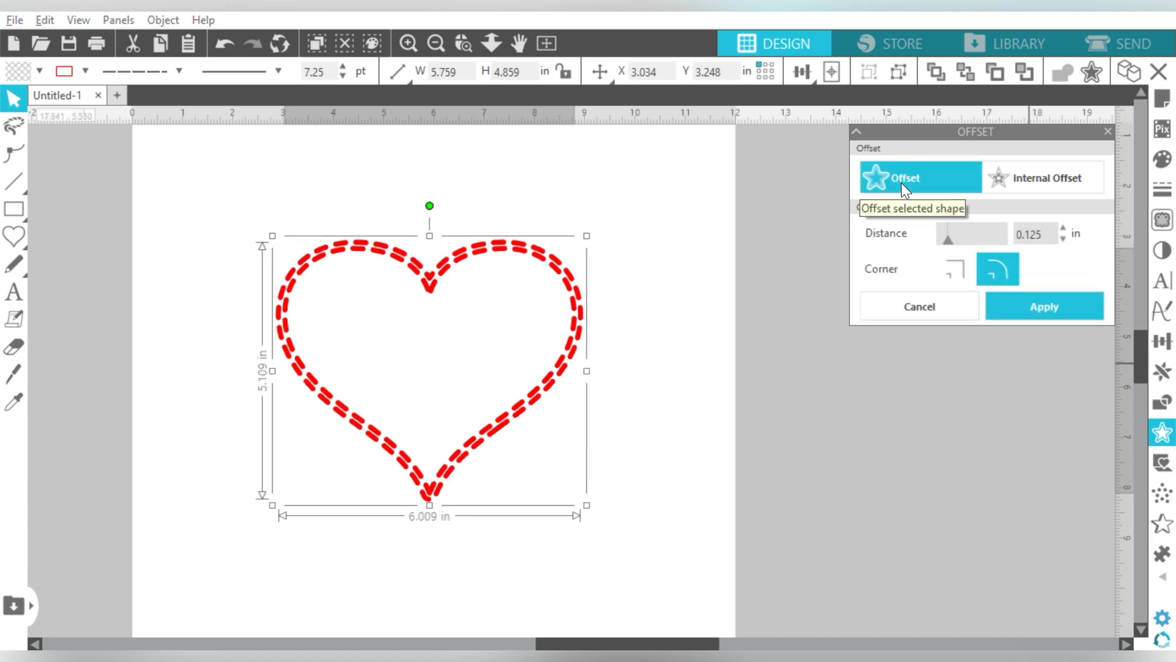
click(1011, 306)
click(83, 71)
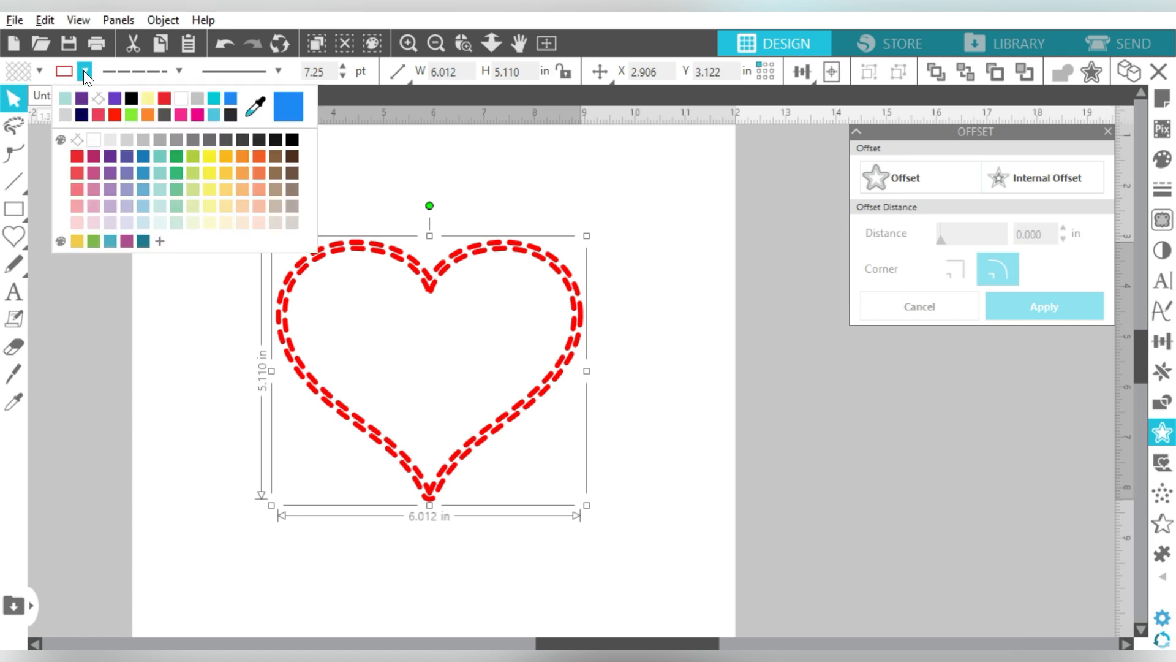
click(131, 74)
click(140, 96)
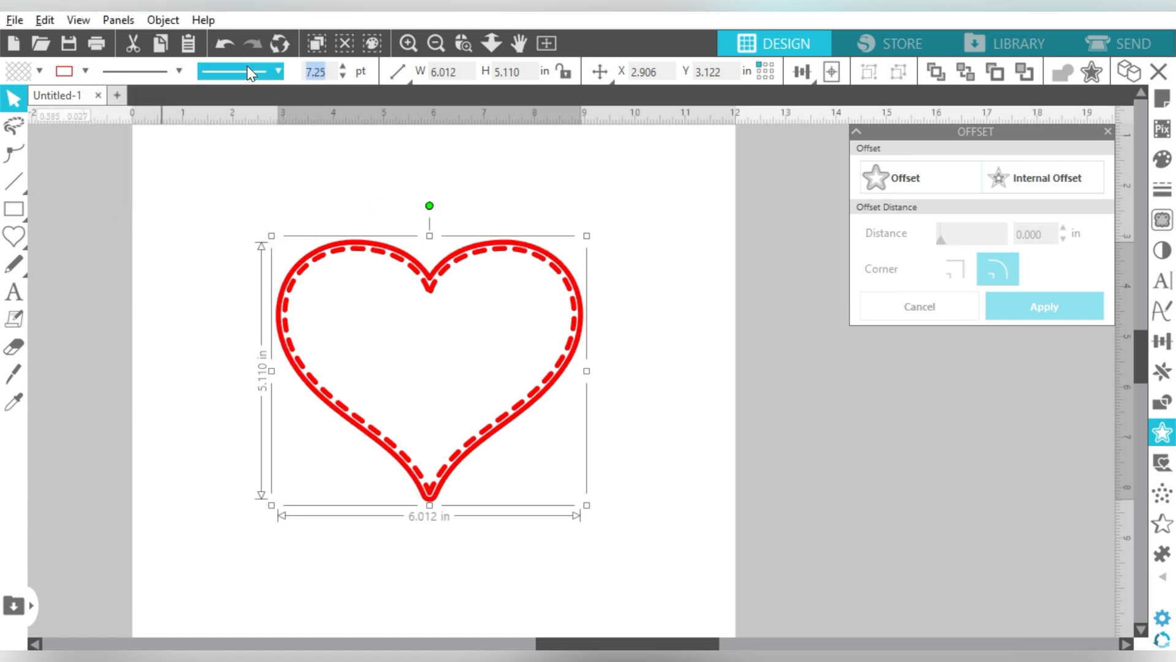
text(0)
key(Return)
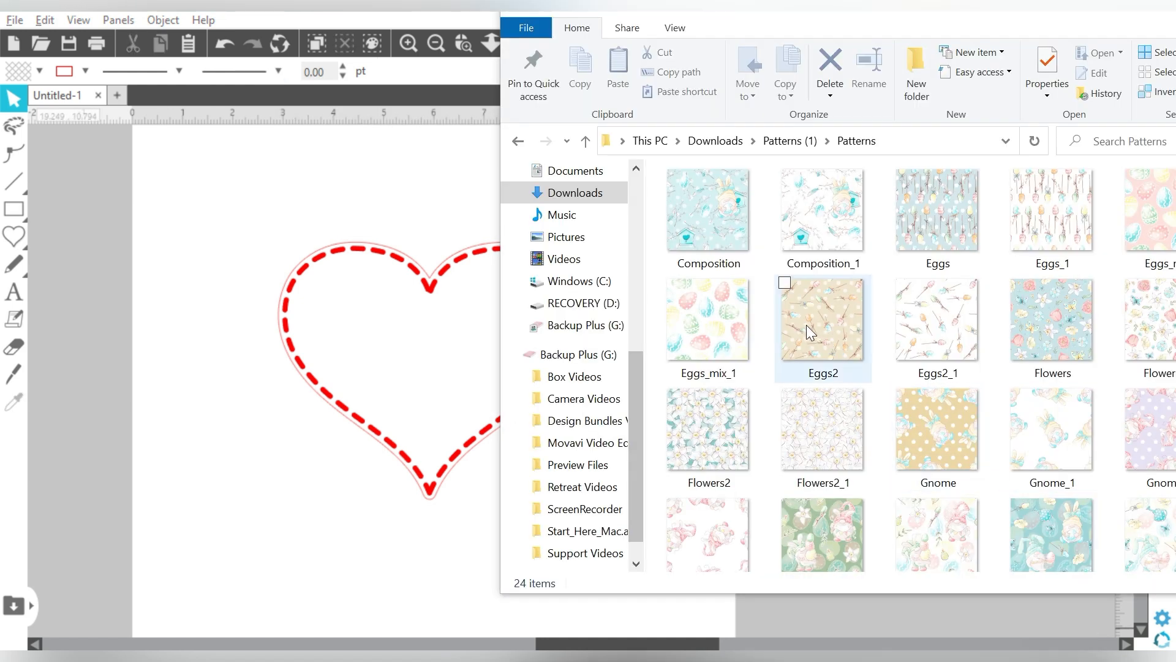
Fill the dashed heart with the Flowers pattern and the offset heart with the Flowers2 pattern from the Patterns folder.
scroll(899, 277, down, 2)
scroll(899, 274, up, 2)
drag(1057, 332, 424, 361)
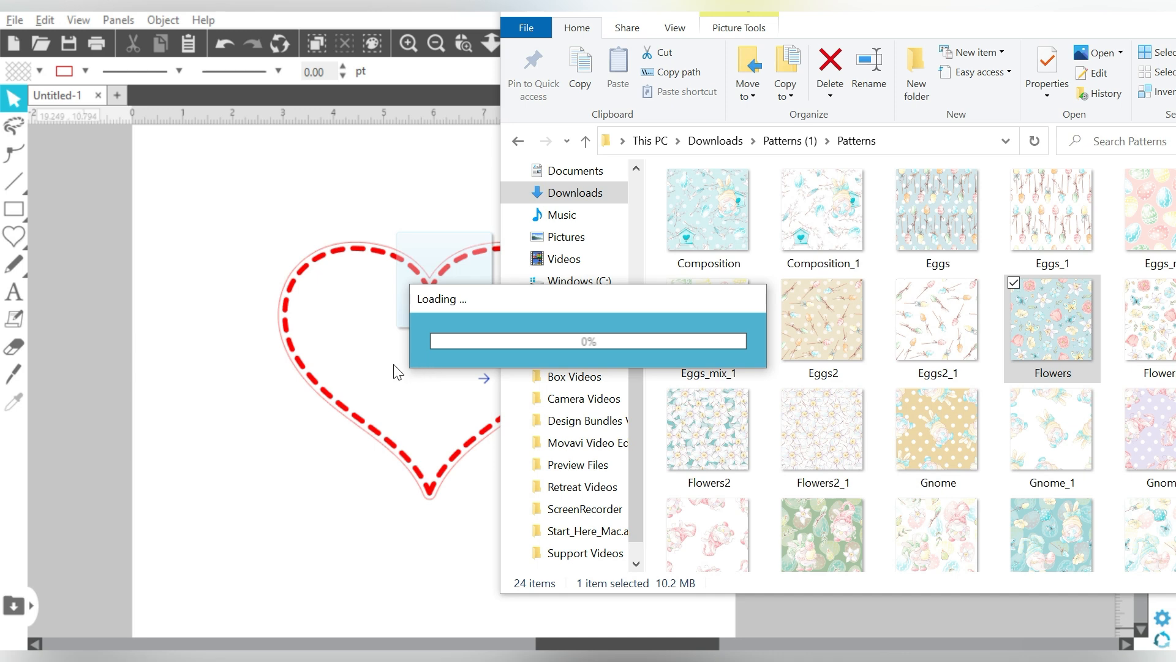
drag(708, 429, 479, 299)
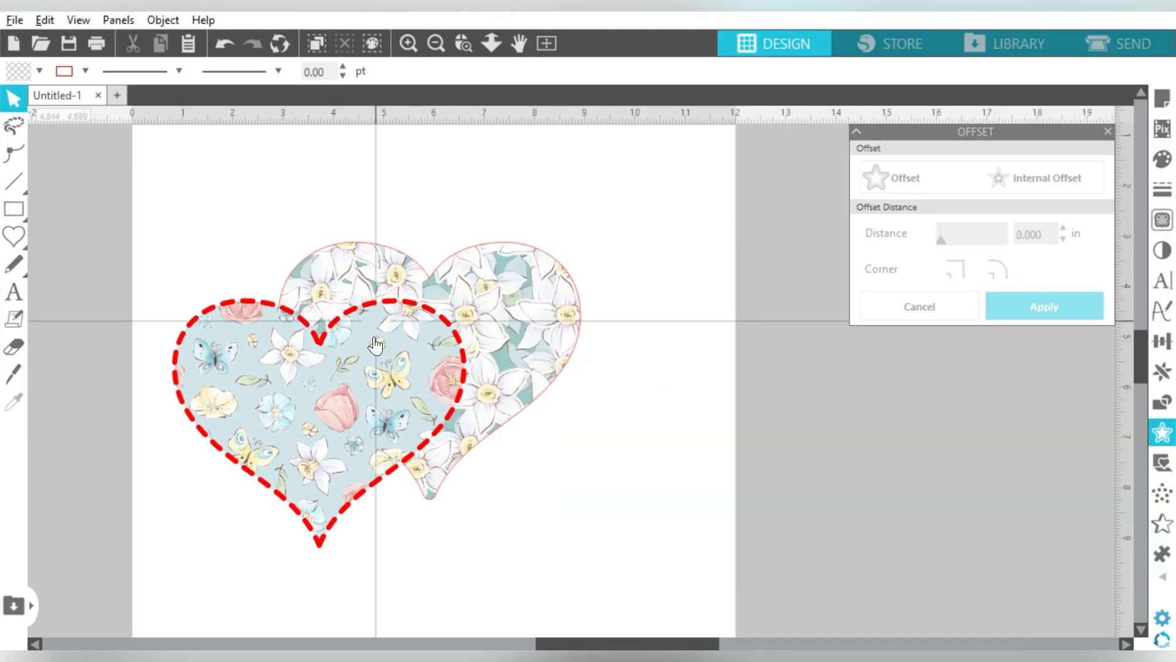
Move the dashed heart back over the offset heart and remove its pattern fill.
drag(375, 345, 487, 299)
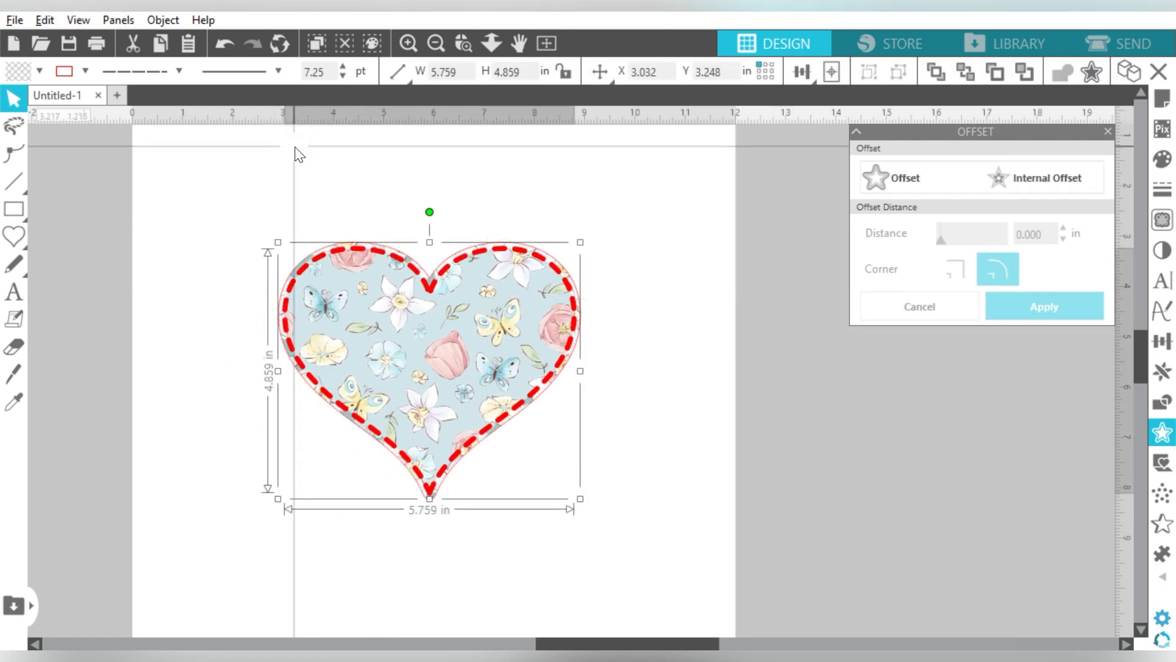
click(39, 71)
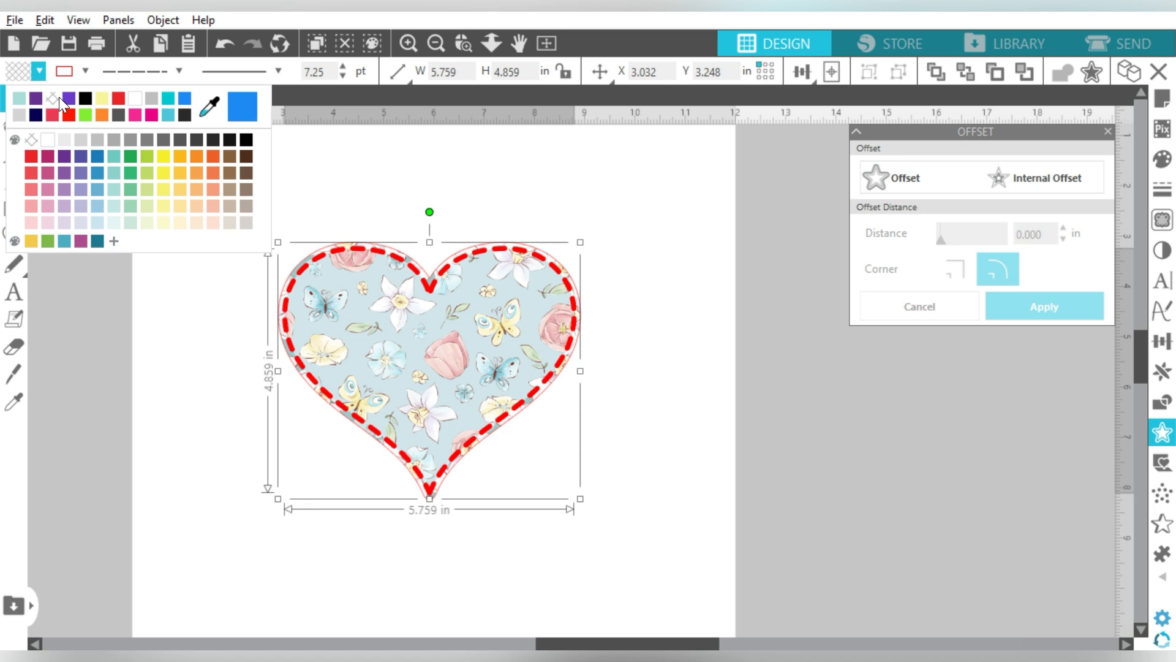
click(53, 97)
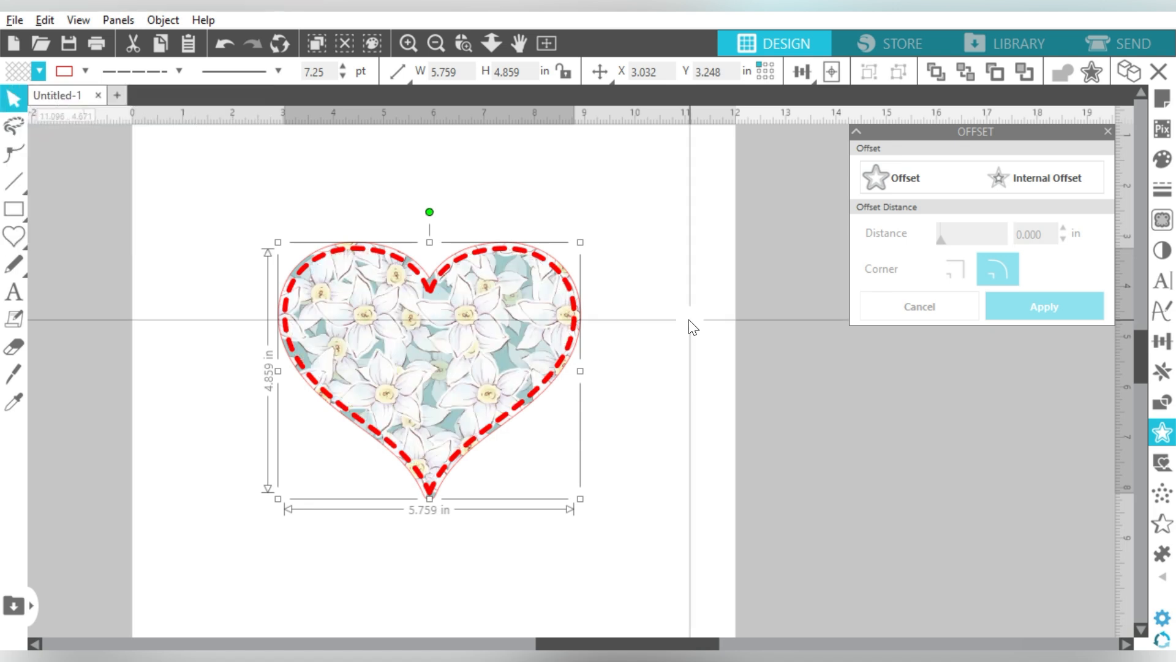
Recolour the heart's dashed line dark navy, hex 05004C, using a custom line colour.
click(85, 70)
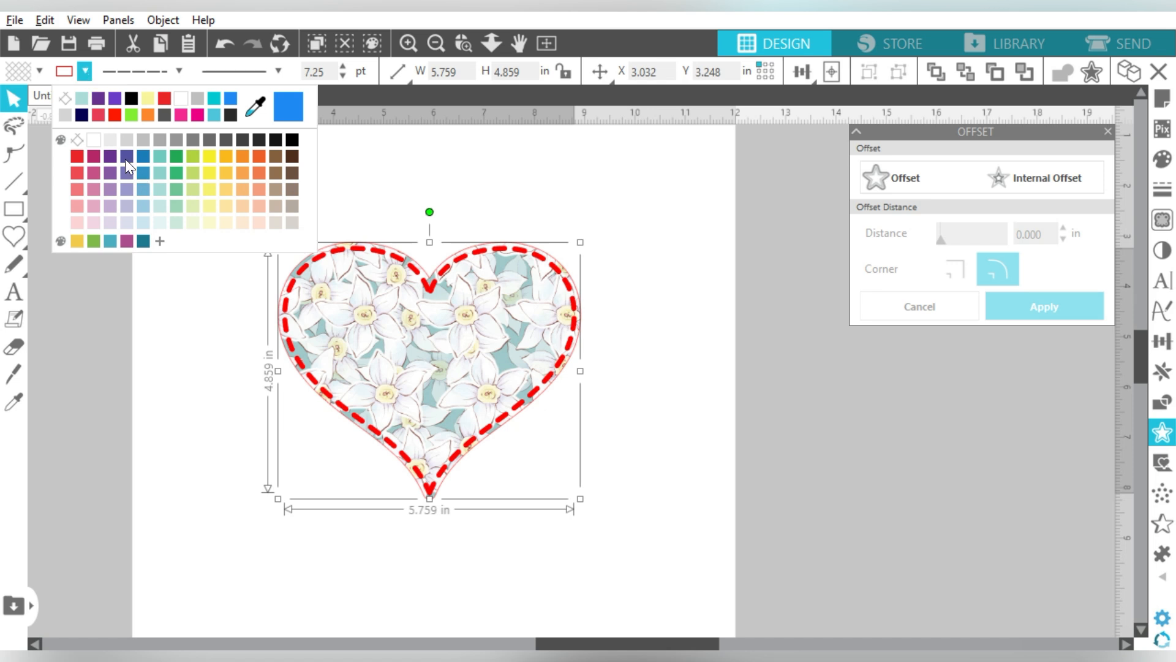
click(1163, 201)
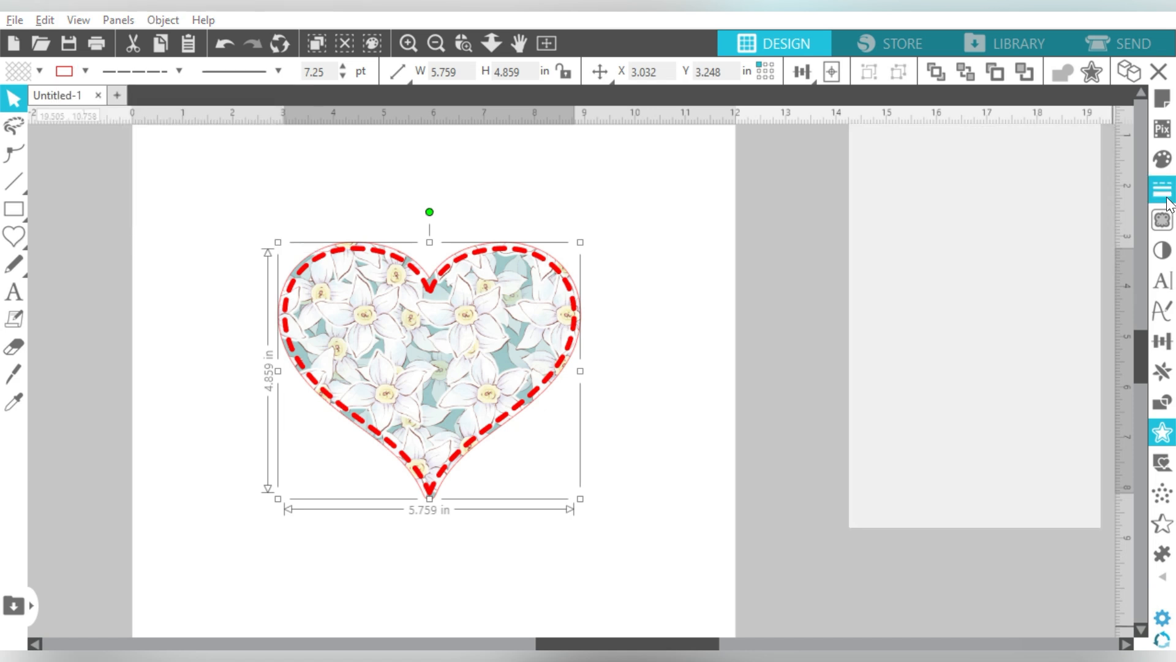
click(892, 156)
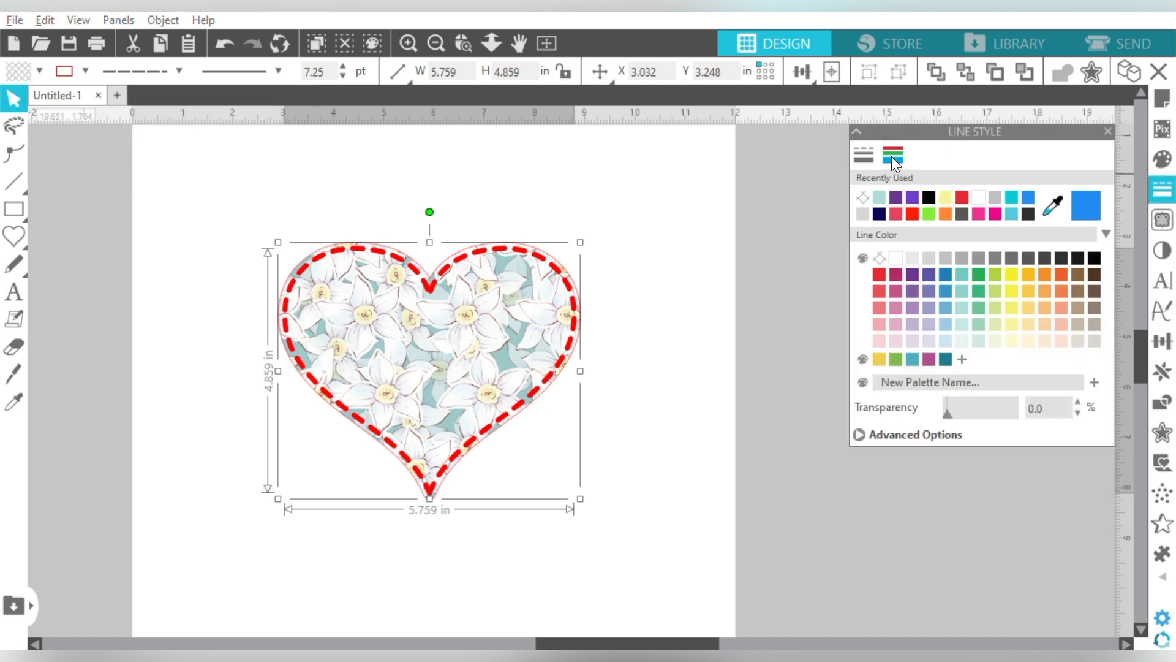
click(858, 434)
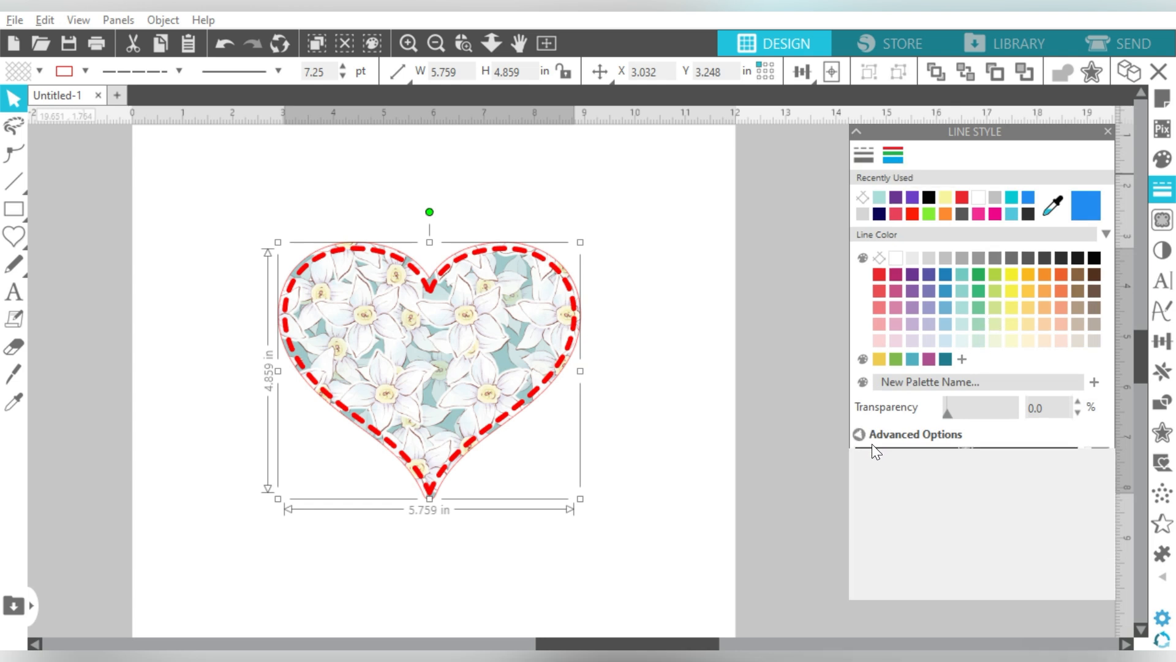
click(1000, 461)
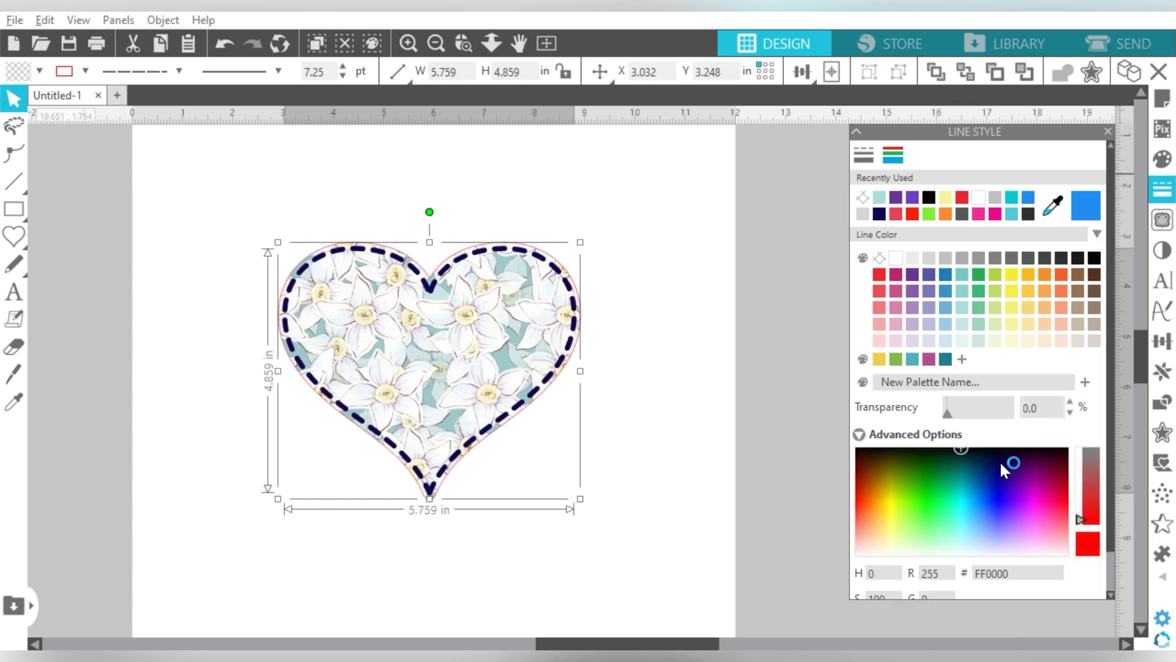
Select the patterned offset heart on its own and remove its outline colour.
drag(650, 228, 193, 89)
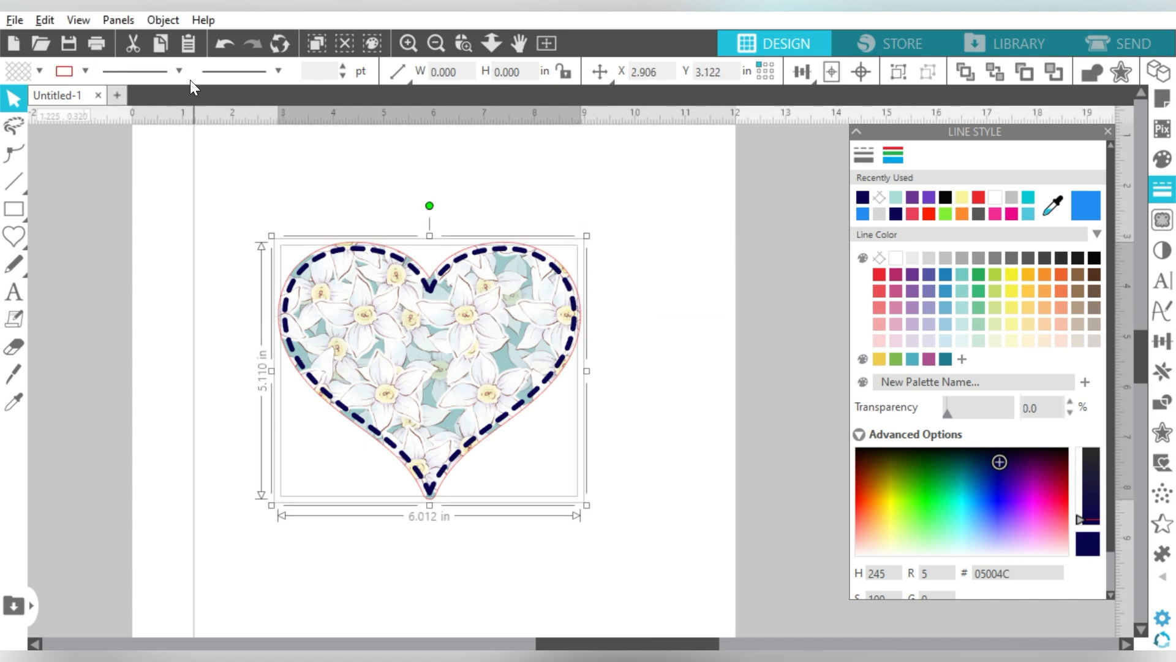
click(86, 69)
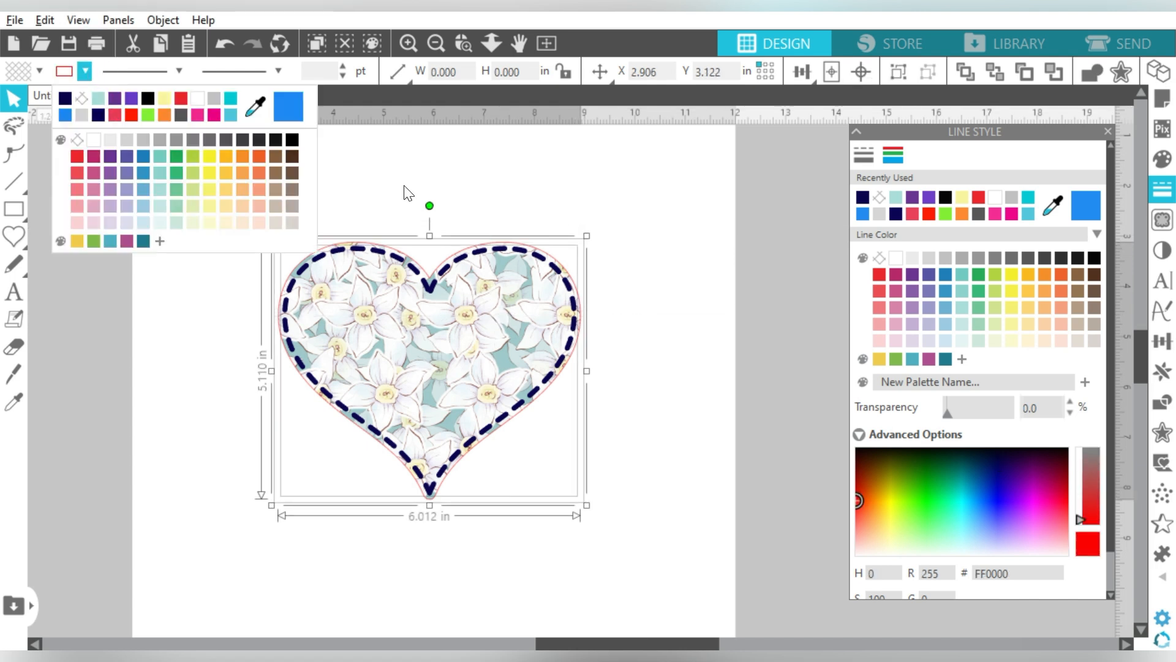
click(518, 224)
click(498, 312)
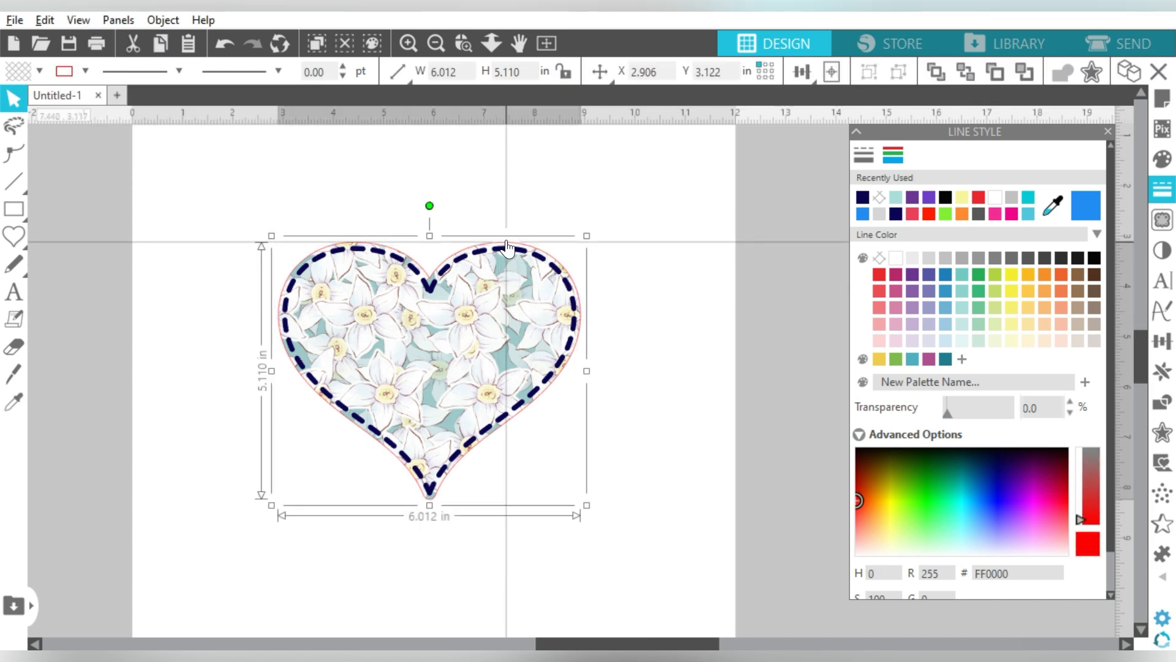
drag(535, 213, 488, 241)
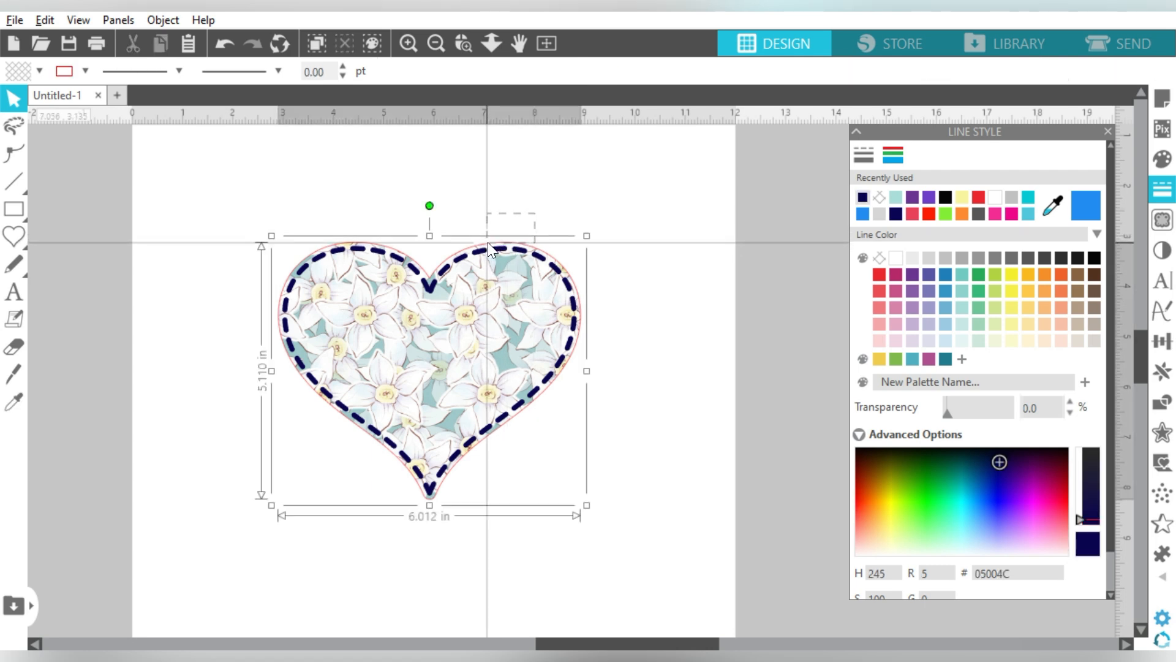
click(83, 71)
click(93, 110)
click(461, 184)
Enlarge the dashed and patterned hearts together to about 9.2 in wide and 7.8 in high, and recentre them on the page.
drag(467, 346, 432, 267)
drag(551, 423, 714, 562)
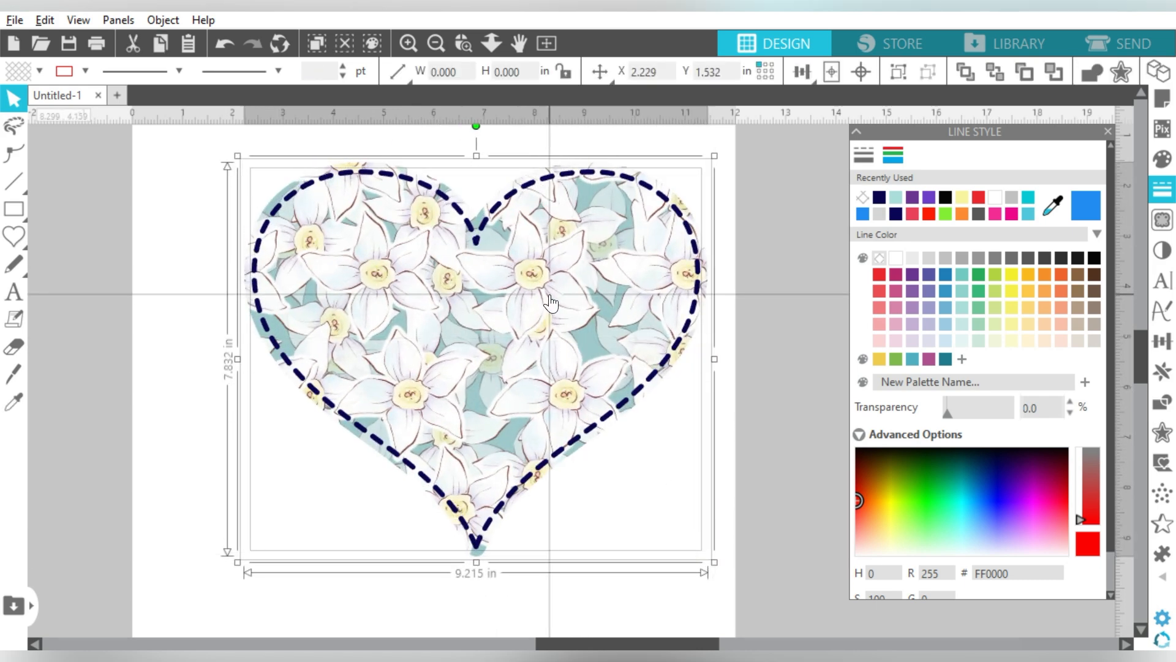
drag(551, 303, 502, 308)
click(737, 243)
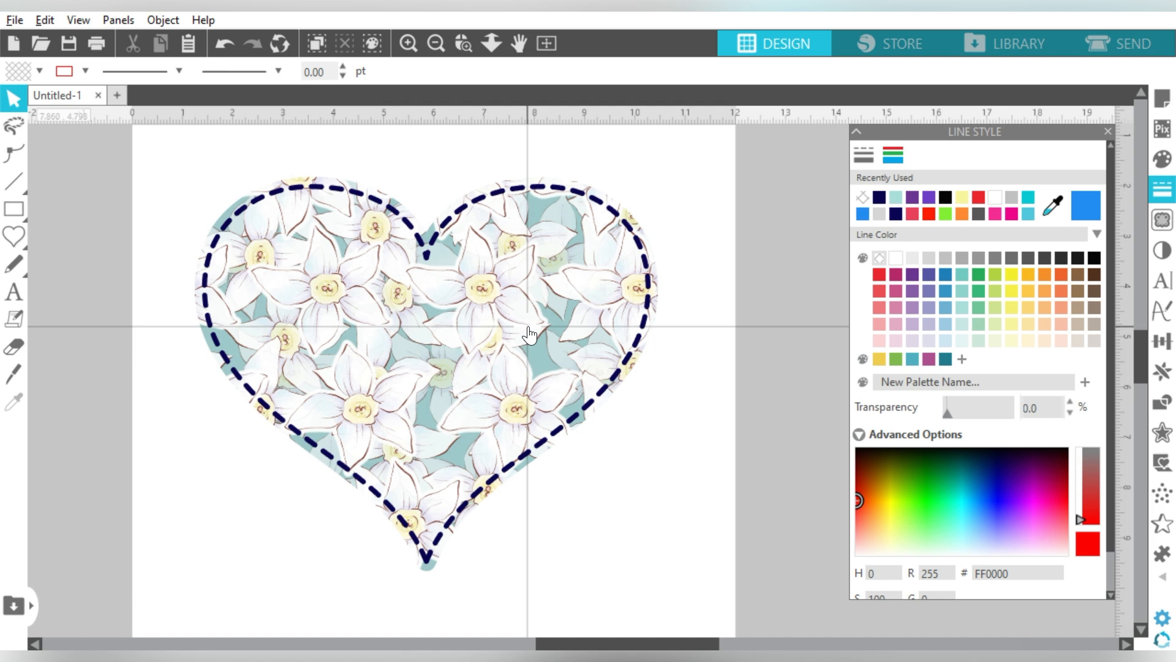
Try pale yellow and brown sampled from the flower pattern as the dashed heart's line colour.
click(428, 260)
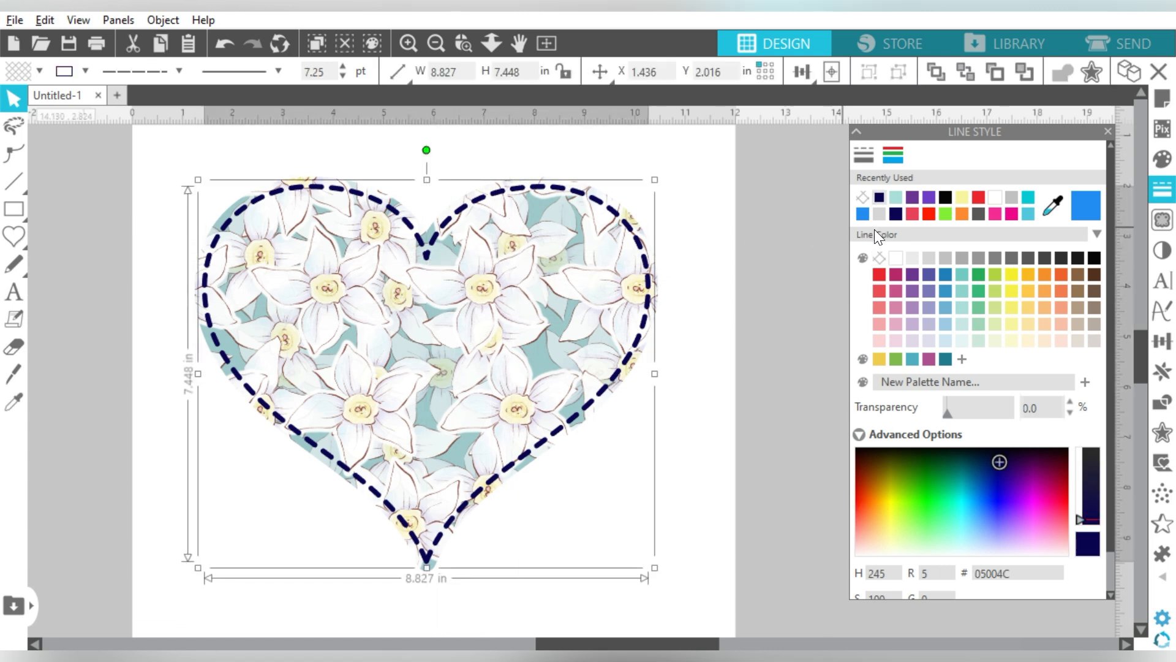
click(1051, 205)
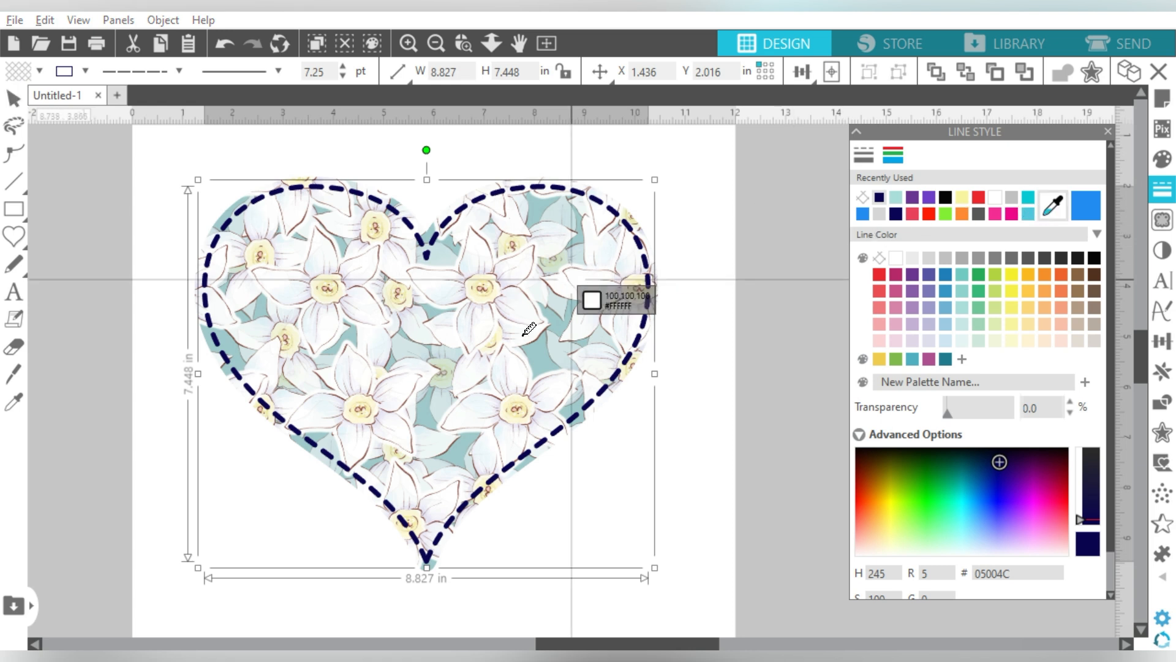
click(517, 401)
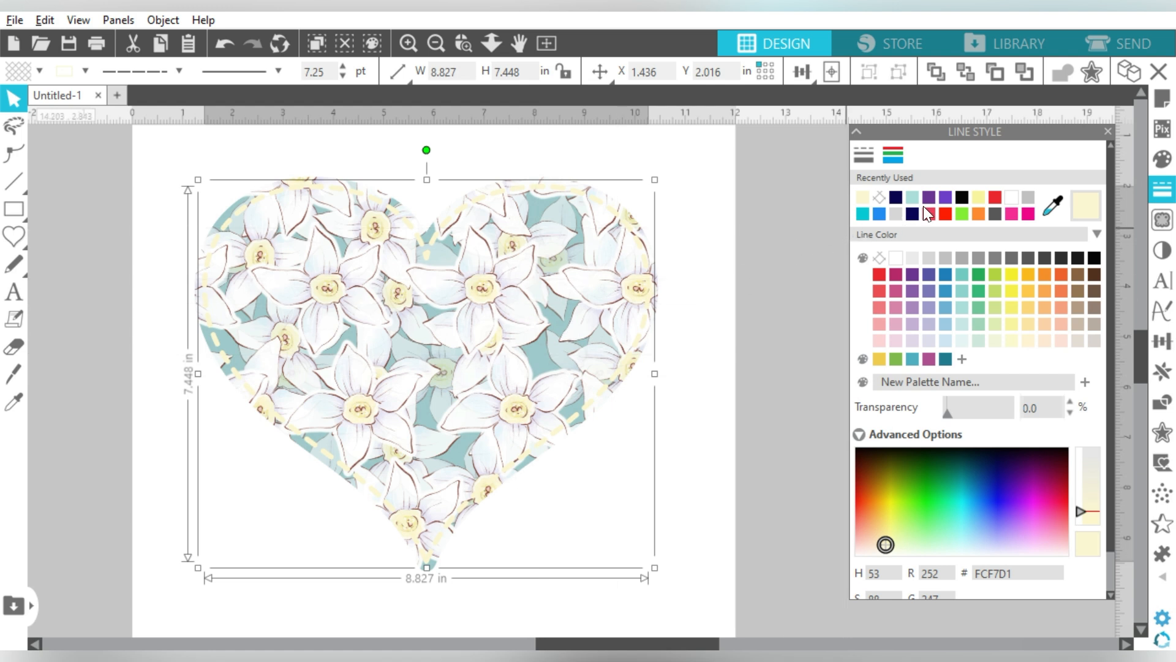
click(1052, 207)
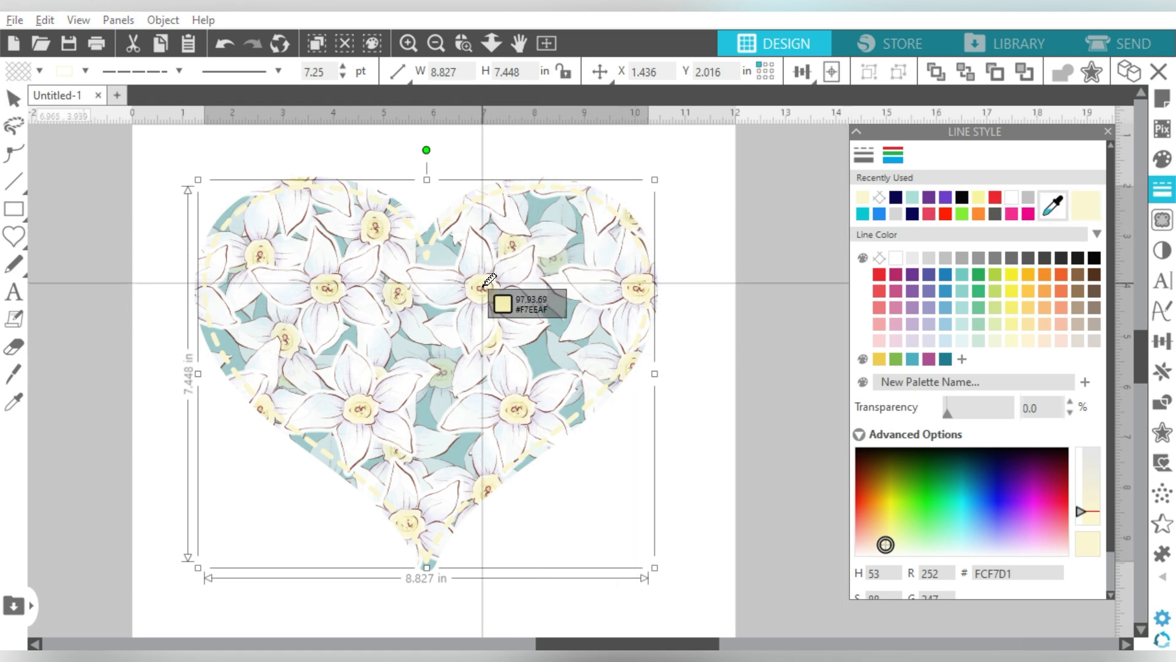
click(500, 397)
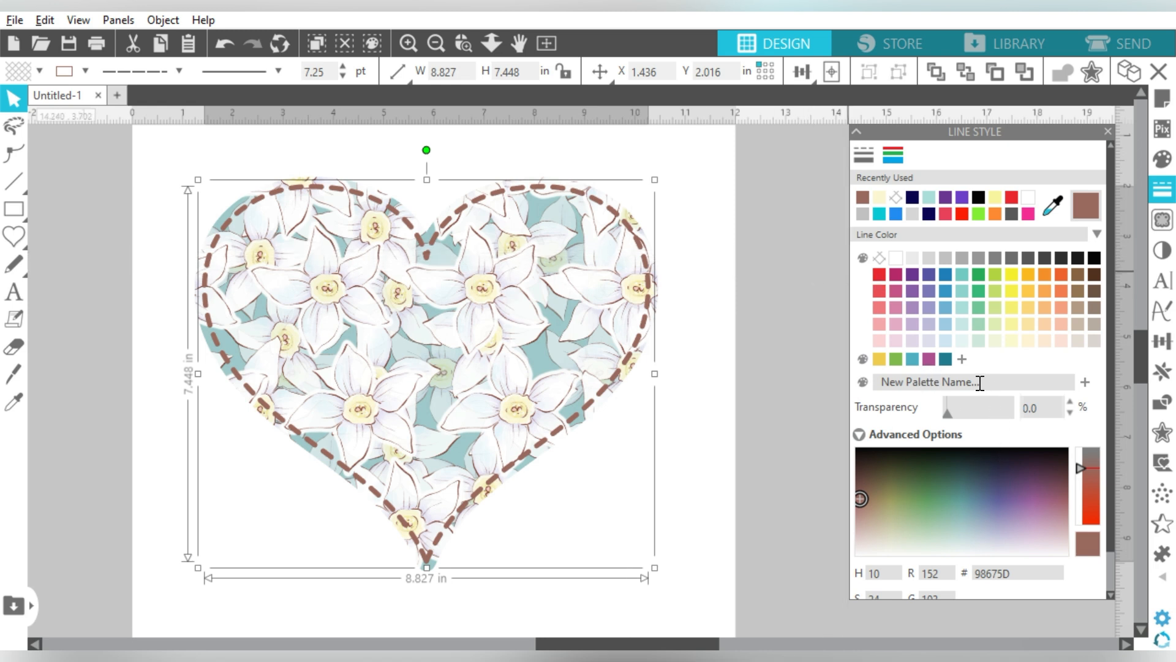
Undo the sampled line colours on the dashed heart.
key(ctrl+z)
key(ctrl+z)
key(ctrl+z)
key(ctrl+z)
key(ctrl+z)
key(ctrl+z)
key(ctrl+z)
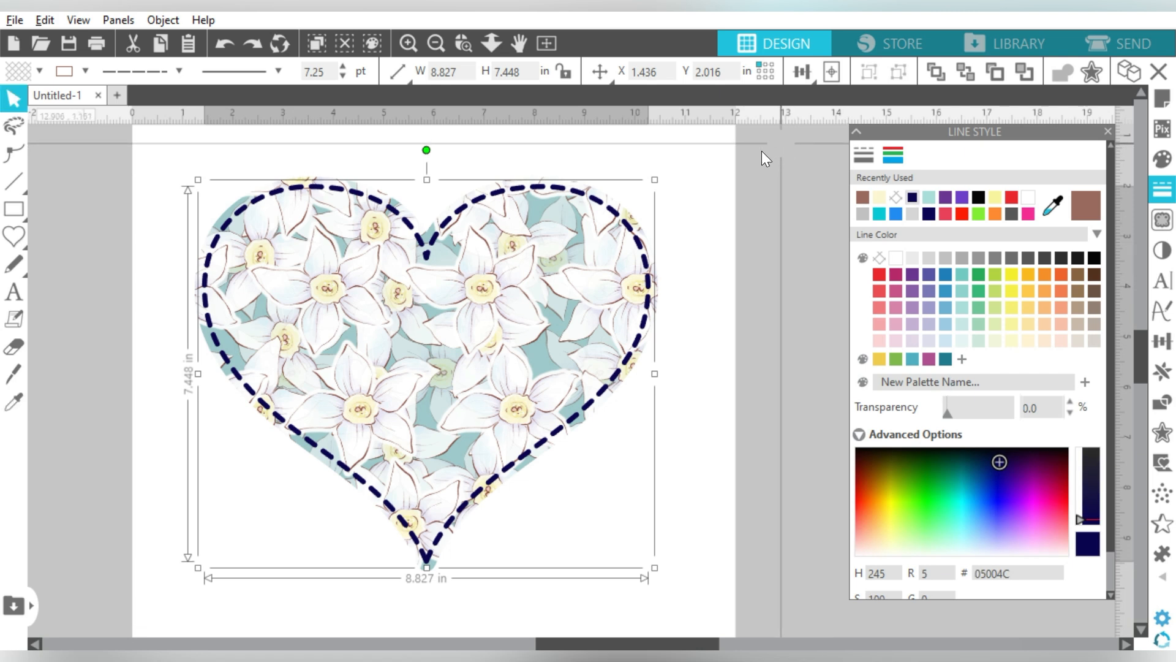
Move the patterned heart and its dashed line together to the upper part of the page.
drag(722, 190, 569, 288)
drag(494, 336, 530, 285)
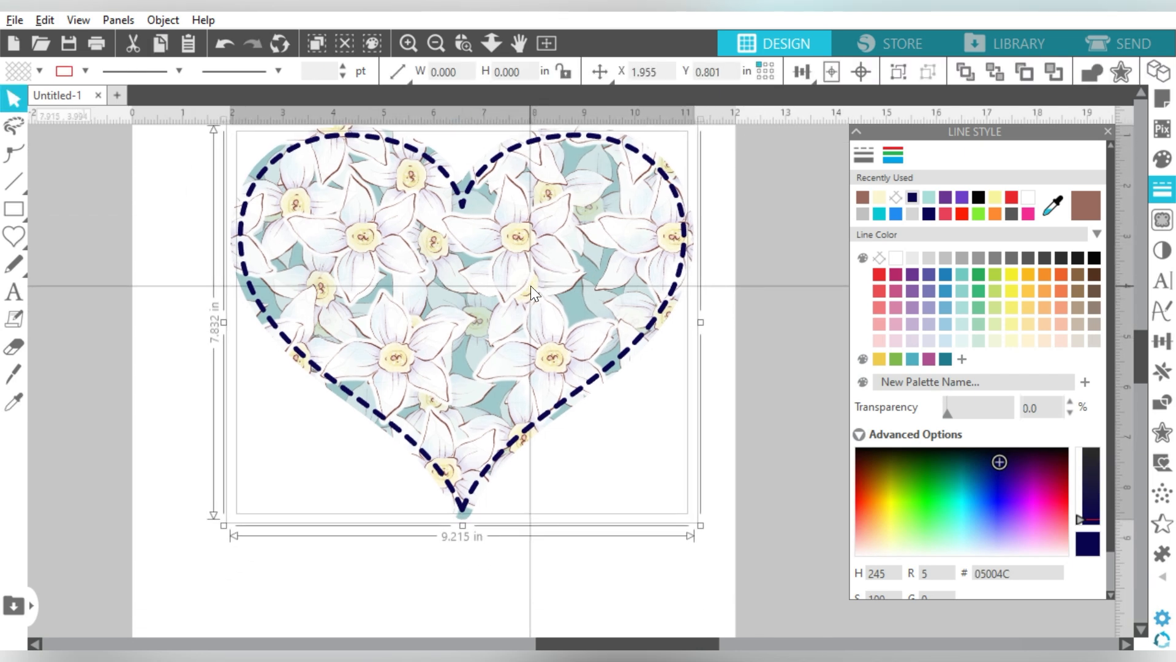
click(186, 411)
Add the text LOVE below the heart and enlarge it to about 7.2 in wide and 3 in high.
scroll(722, 304, down, 2)
click(13, 292)
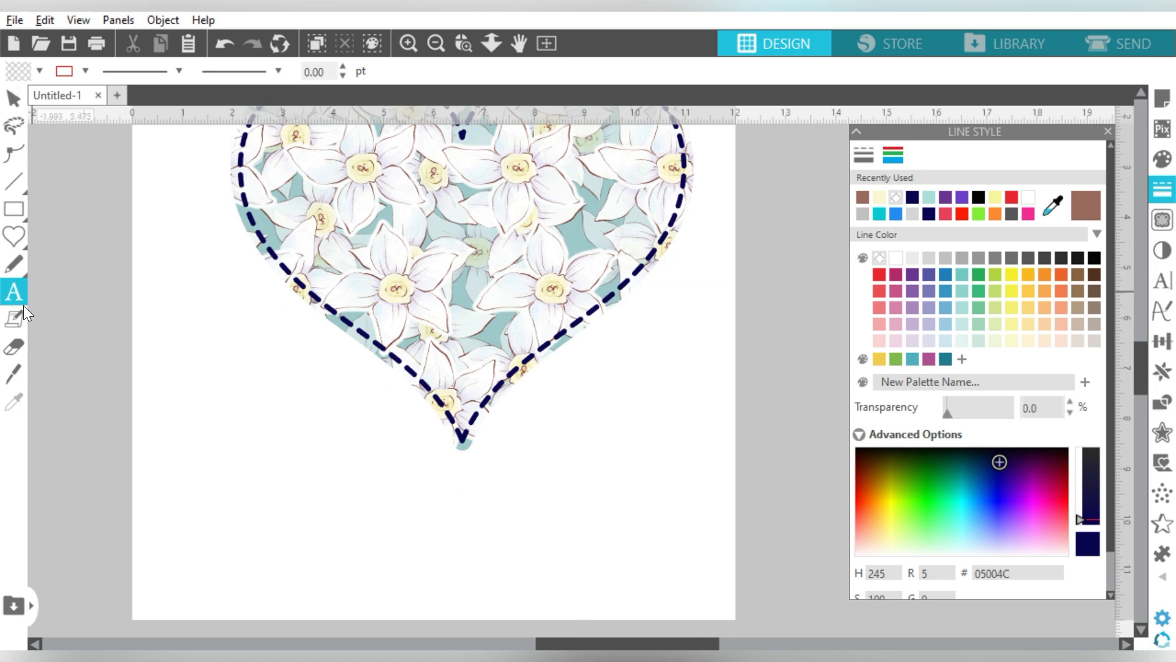
click(270, 570)
text(lov)
key(BackSpace)
key(BackSpace)
key(BackSpace)
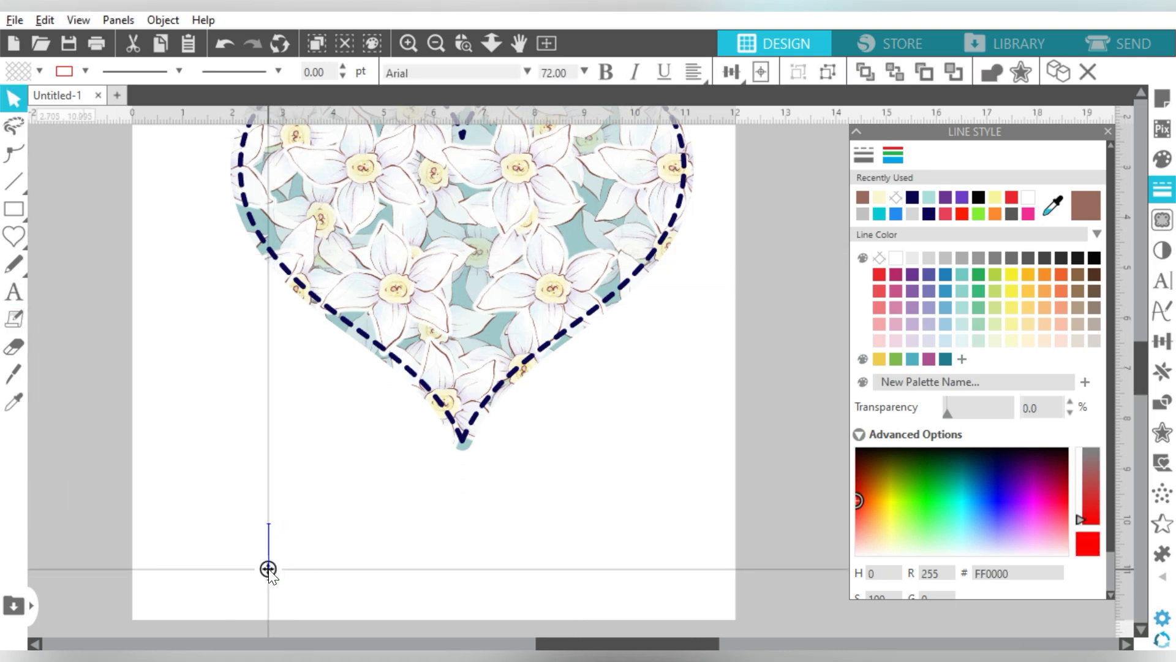
text(LOVE)
drag(486, 538, 309, 580)
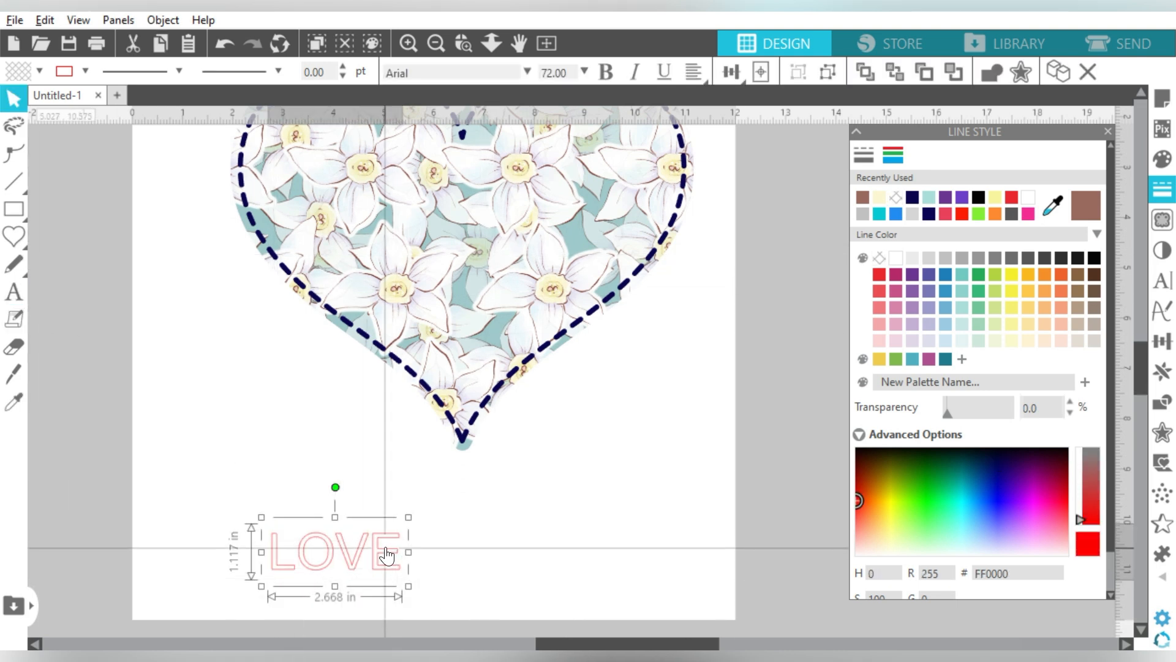
drag(410, 518, 633, 466)
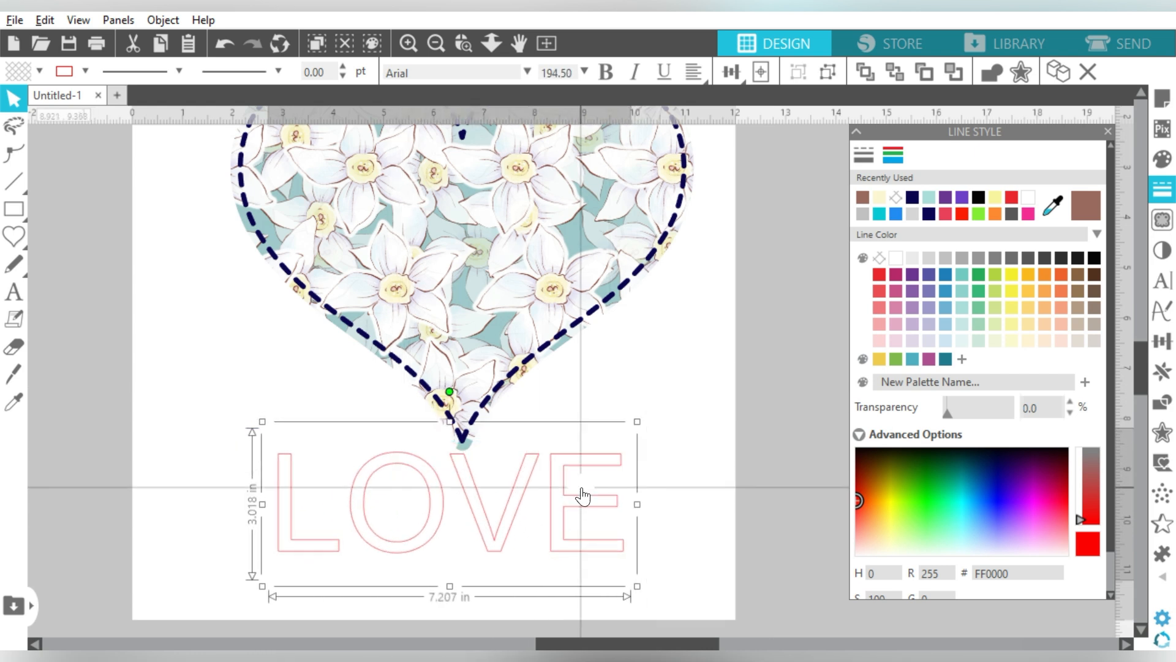
Change the font of the LOVE text to Loretta.
click(1160, 280)
click(915, 200)
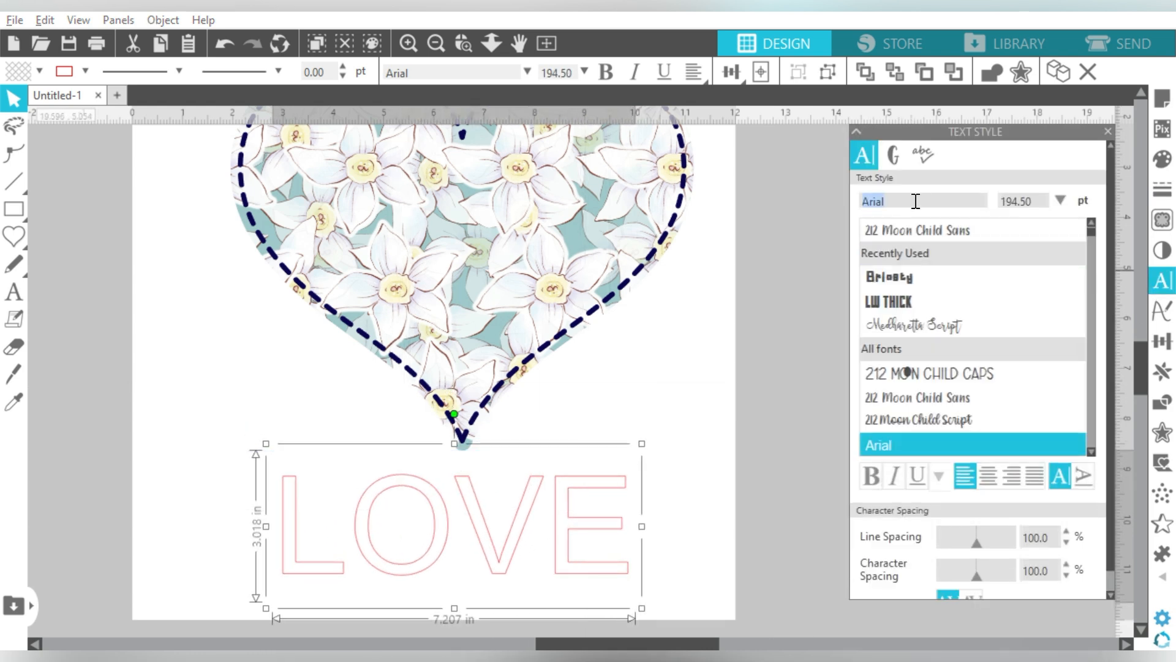
key(BackSpace)
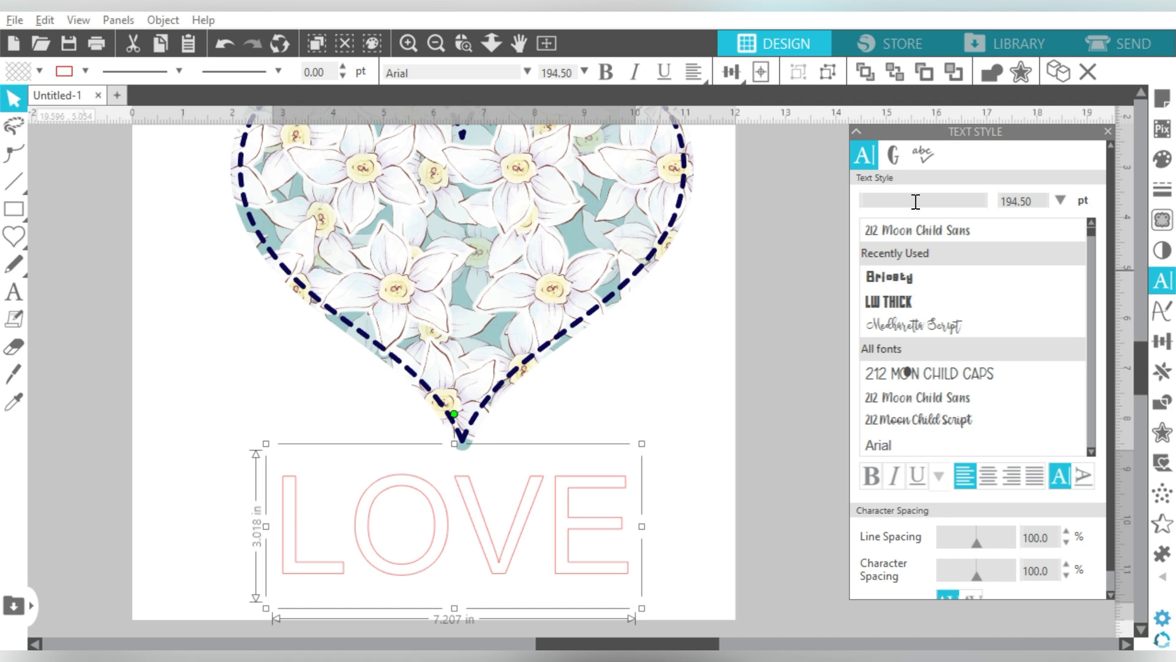
text(LORETTa)
key(Return)
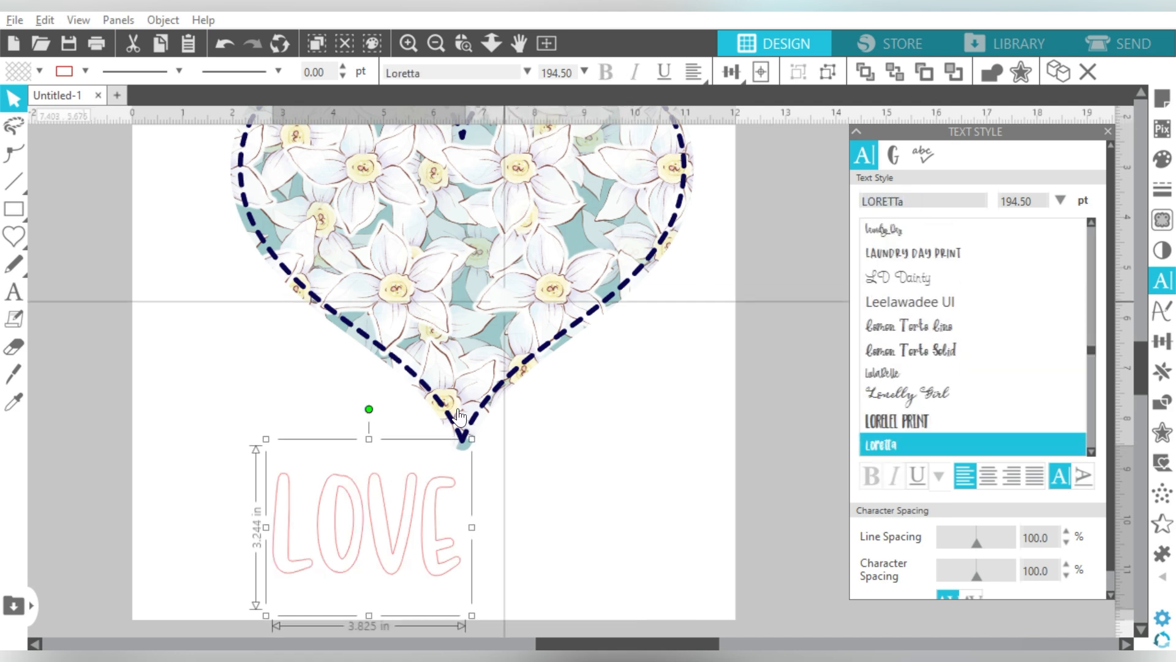
Resize the LOVE text to about 5.76 in wide and 4.89 in high and place it over the patterned heart.
drag(472, 439, 682, 399)
scroll(533, 517, up, 2)
drag(532, 517, 549, 304)
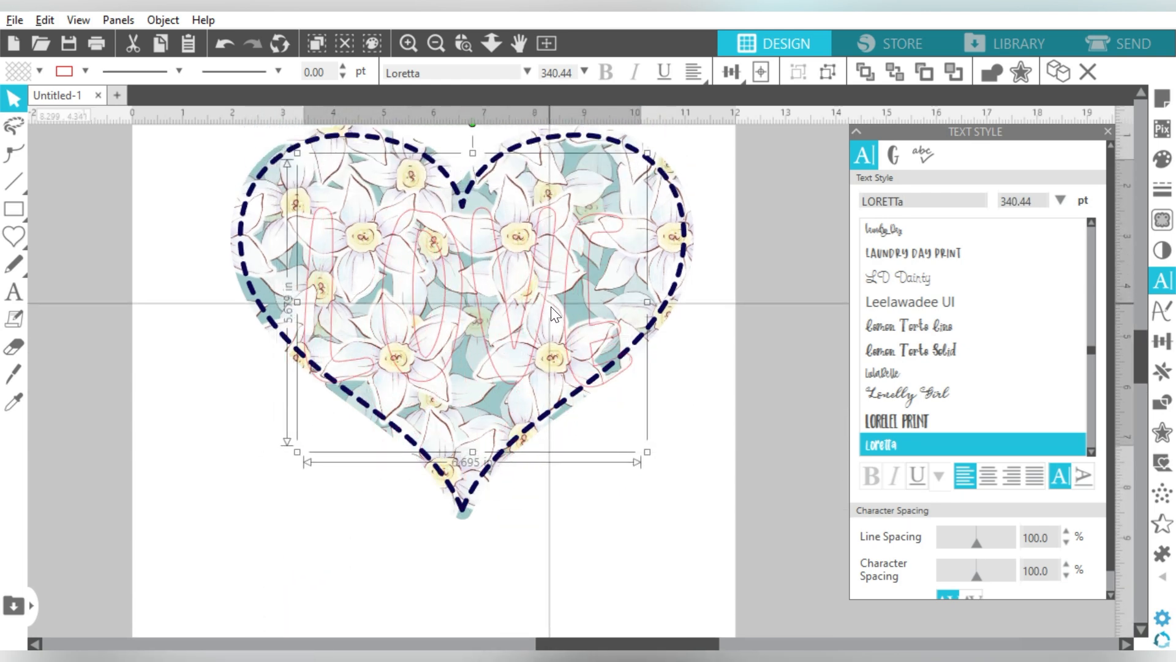
drag(299, 454, 349, 418)
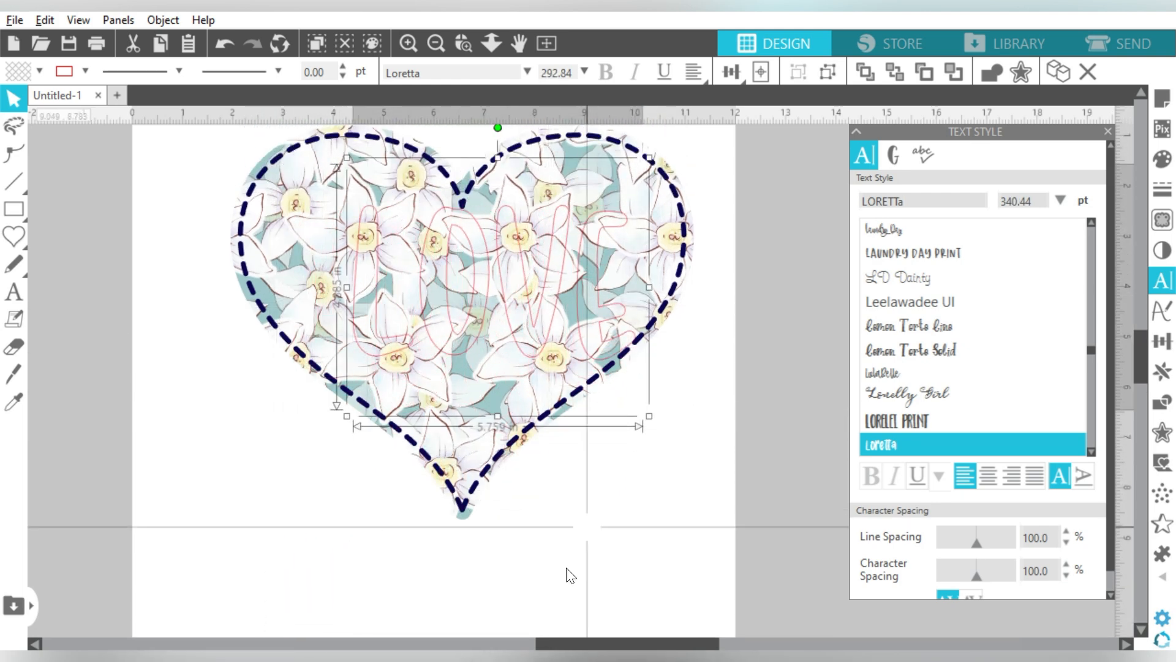
Centre the patterned heart with its dashed line on the page, and centre the LOVE text on the page too.
click(455, 501)
click(831, 71)
click(750, 178)
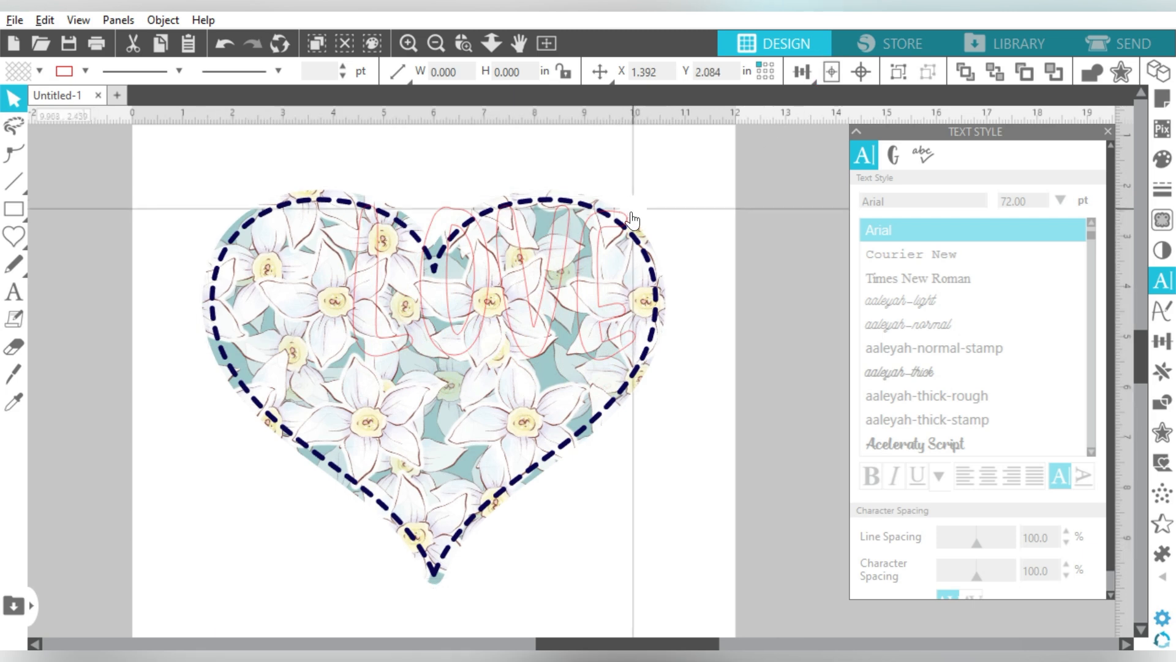
click(626, 214)
click(758, 70)
Nudge the patterned heart and its dashed line down together around the LOVE text, to about Y 2.687 in.
drag(733, 222, 628, 246)
key(Down)
key(Down)
key(Down)
key(Down)
key(Down)
key(Down)
key(Down)
key(Down)
key(Down)
key(Down)
key(Down)
key(Down)
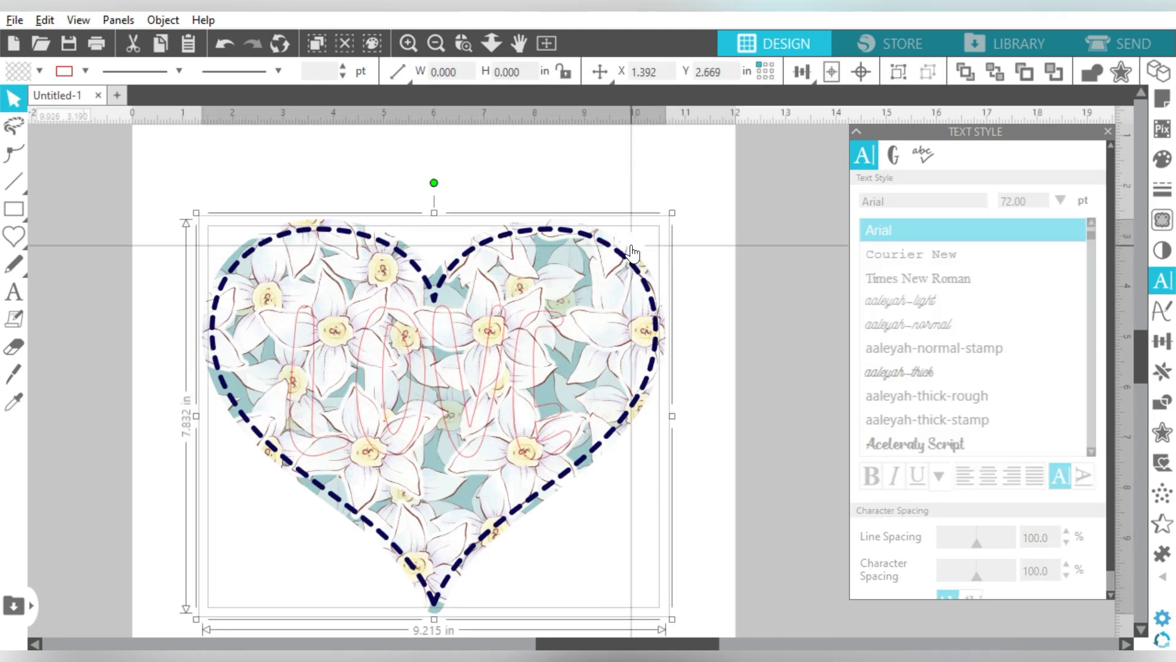
key(Down)
click(709, 141)
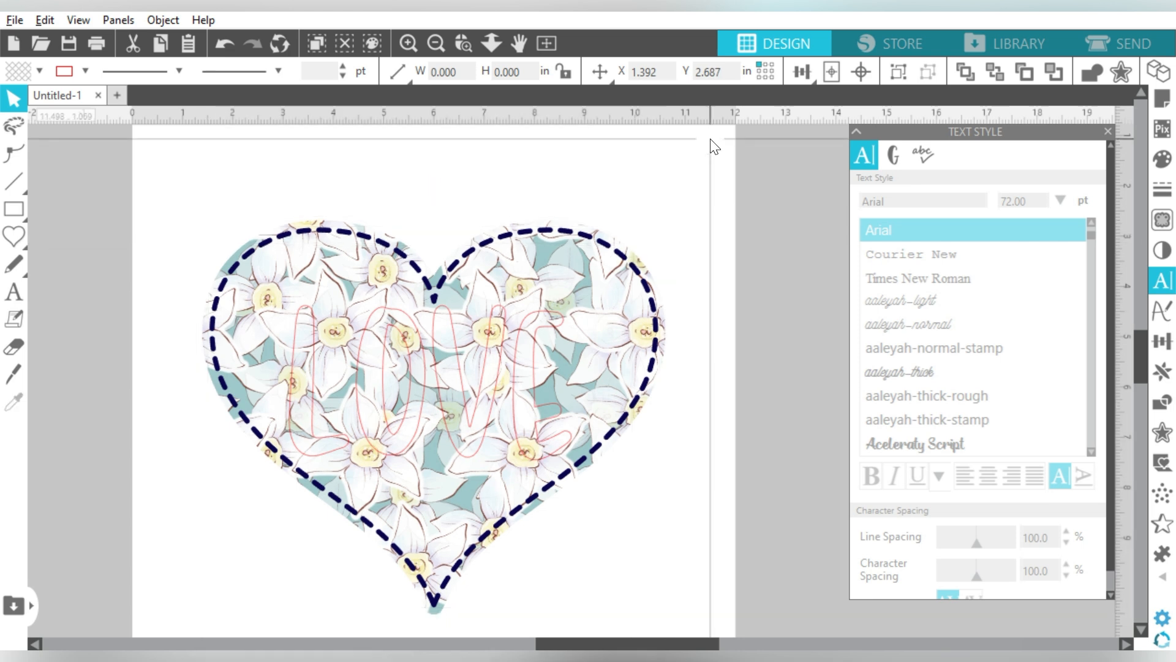
Create an outer offset of 0.125 in with rounded corners around the LOVE text.
click(534, 371)
click(1161, 433)
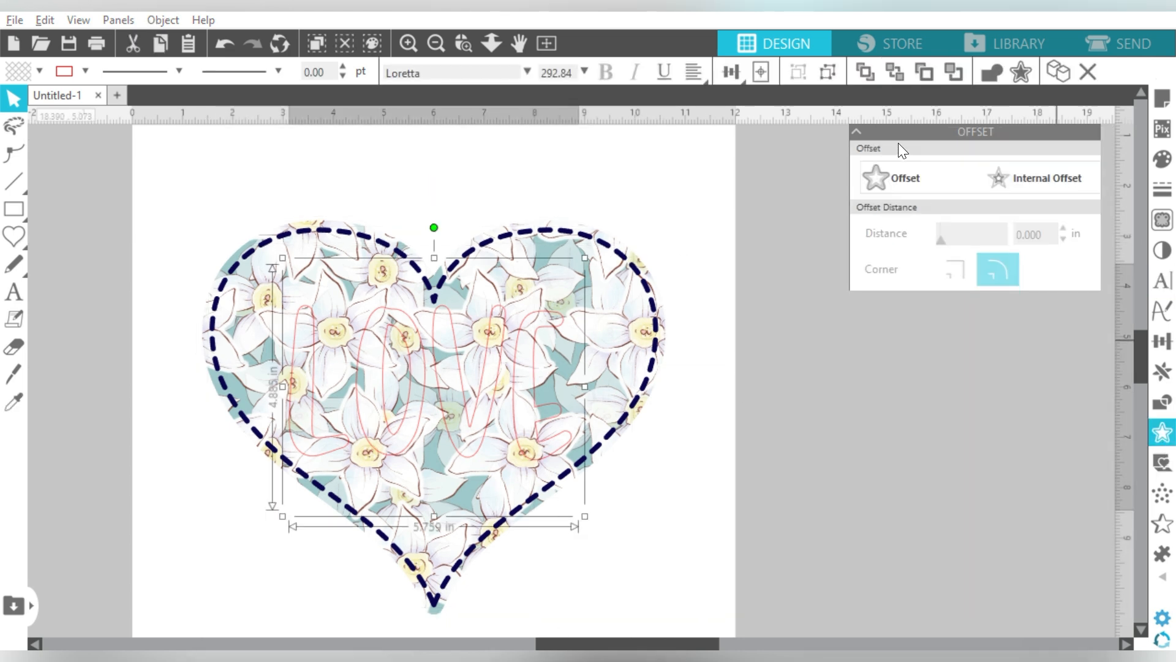
click(891, 174)
click(1018, 307)
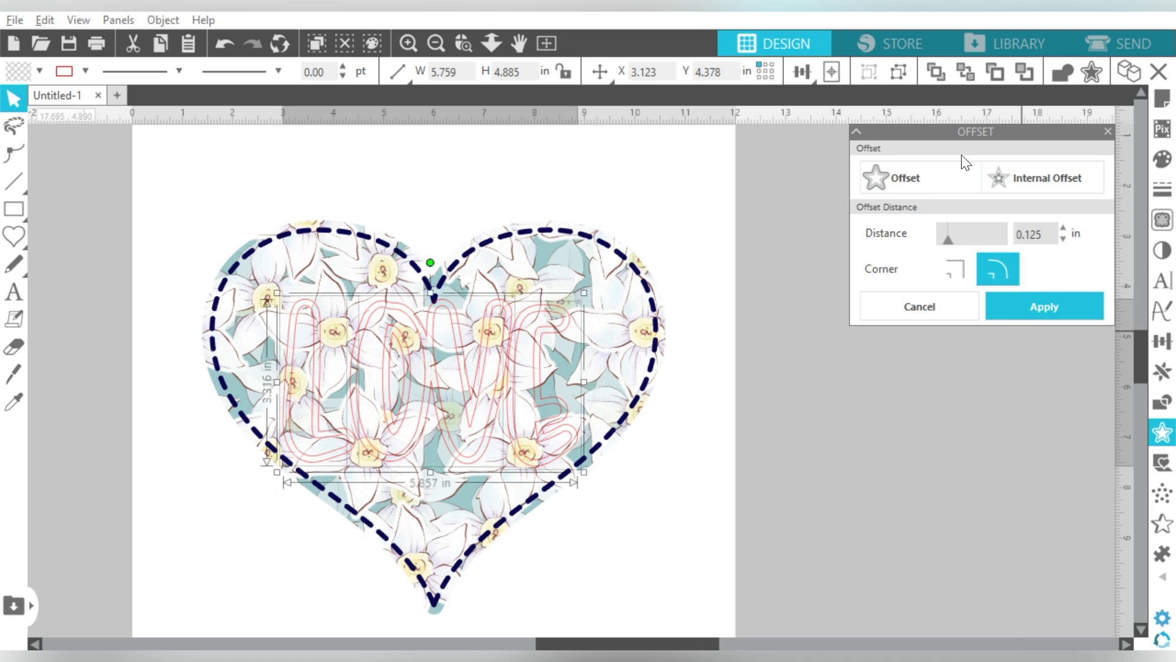
click(960, 68)
click(697, 255)
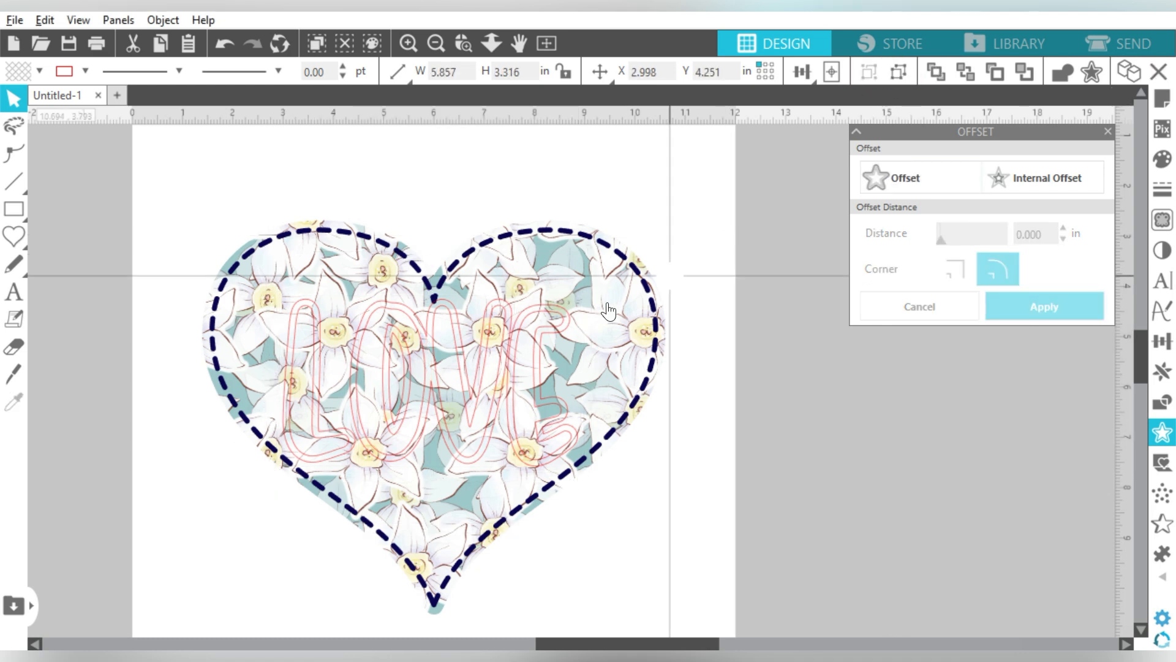
Give the inner LOVE text a dashed line style with a thickness of 6.00 pt.
click(559, 332)
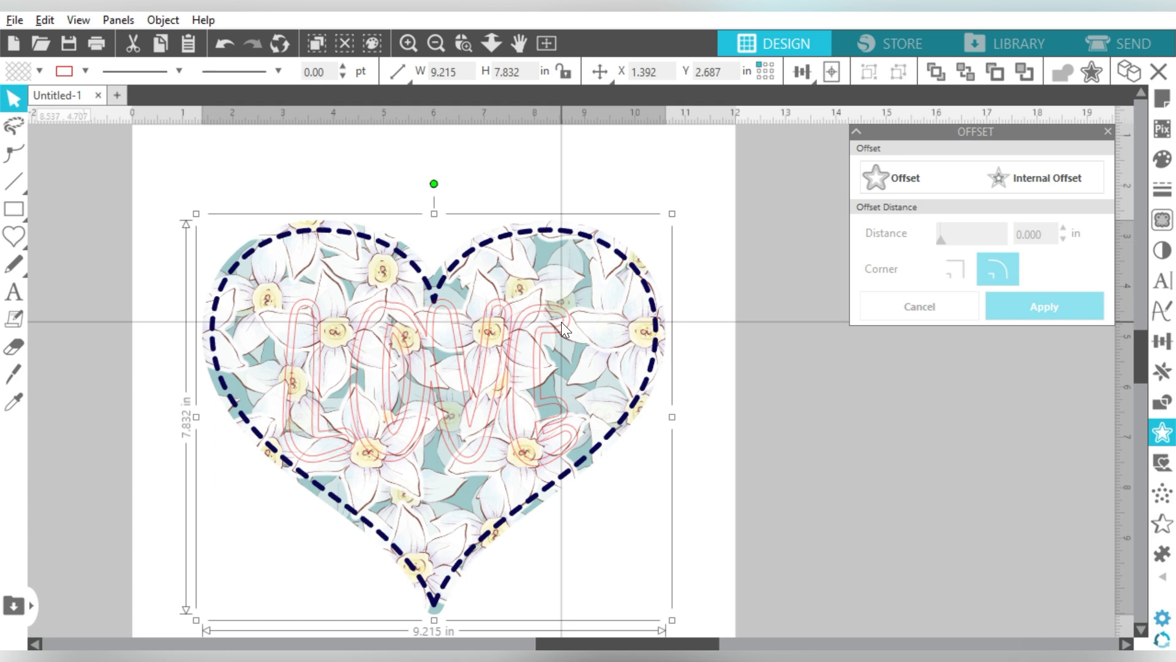
click(707, 288)
click(536, 335)
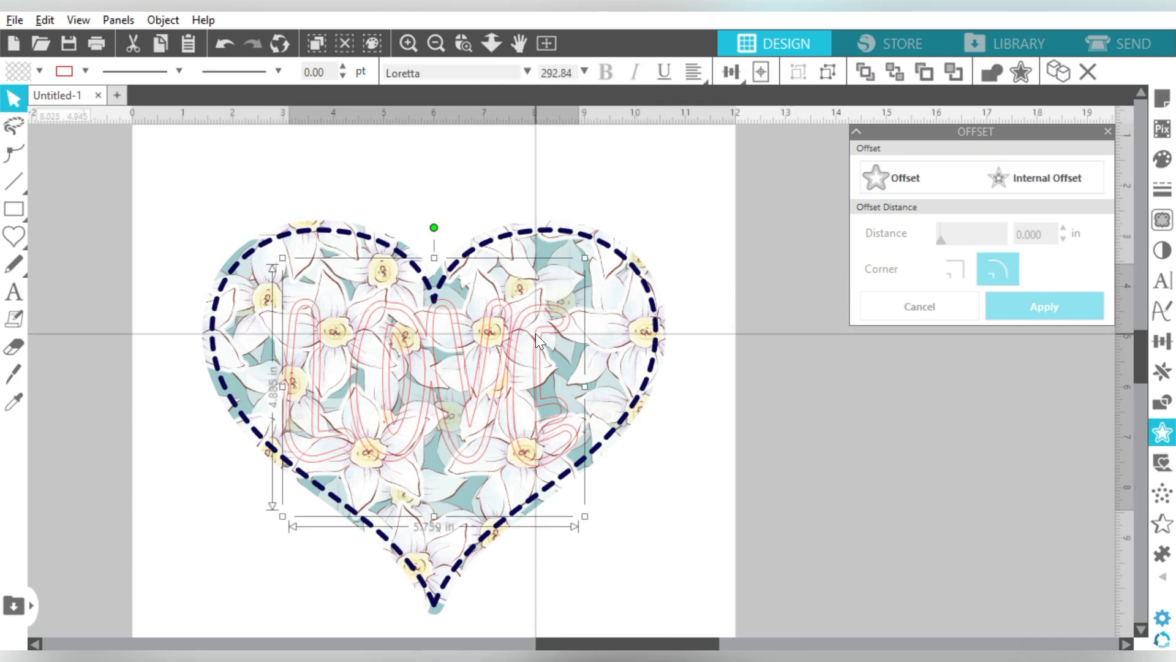
click(146, 68)
click(133, 212)
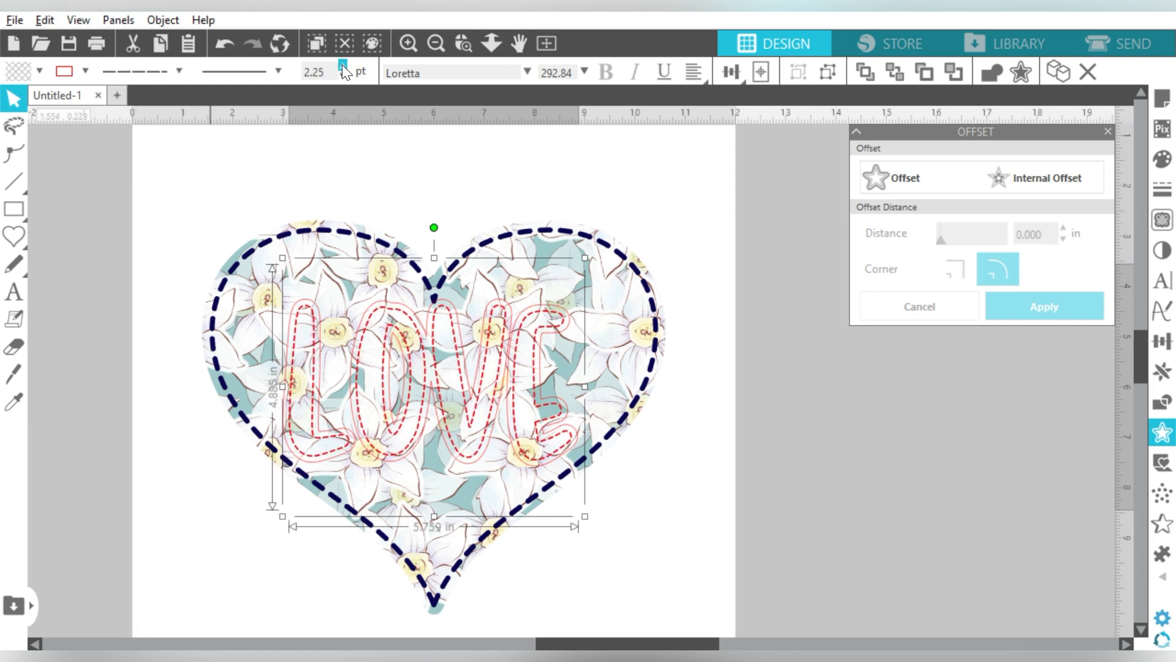
click(342, 64)
click(342, 65)
click(342, 64)
click(342, 64)
click(341, 65)
click(342, 64)
click(342, 65)
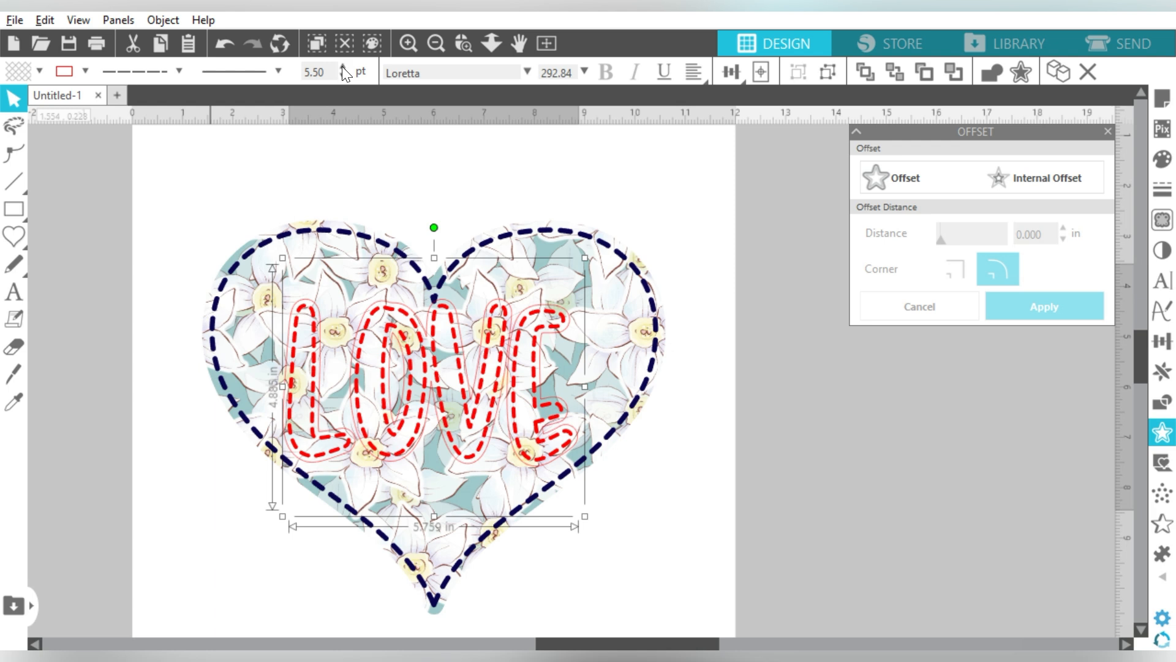
click(343, 65)
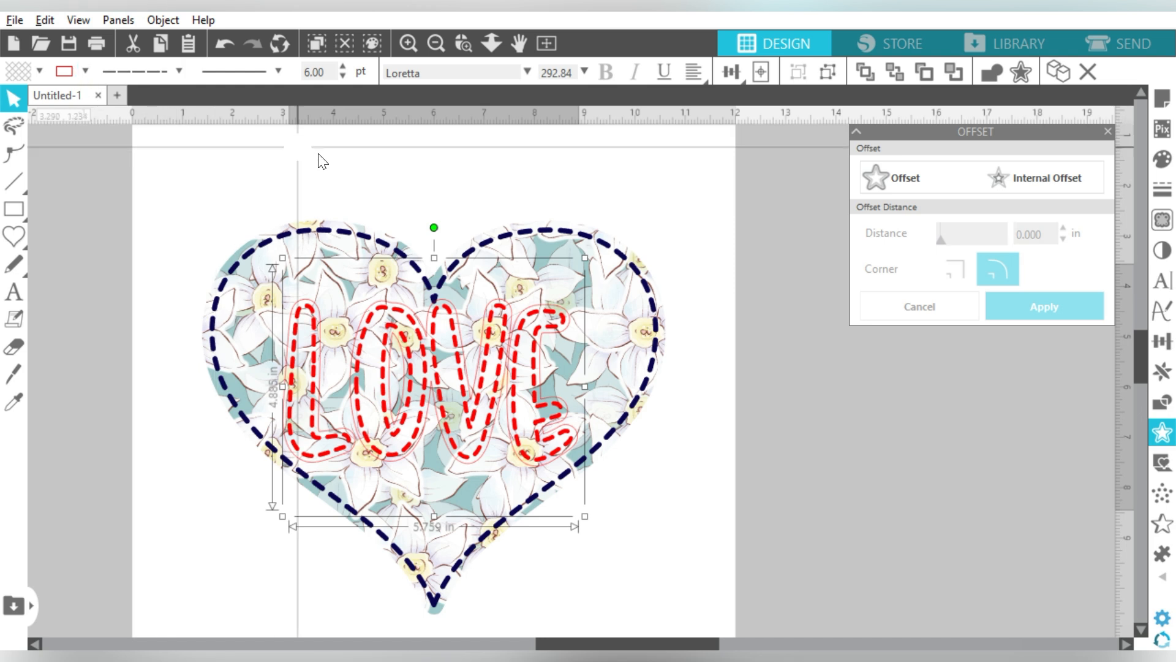
click(336, 174)
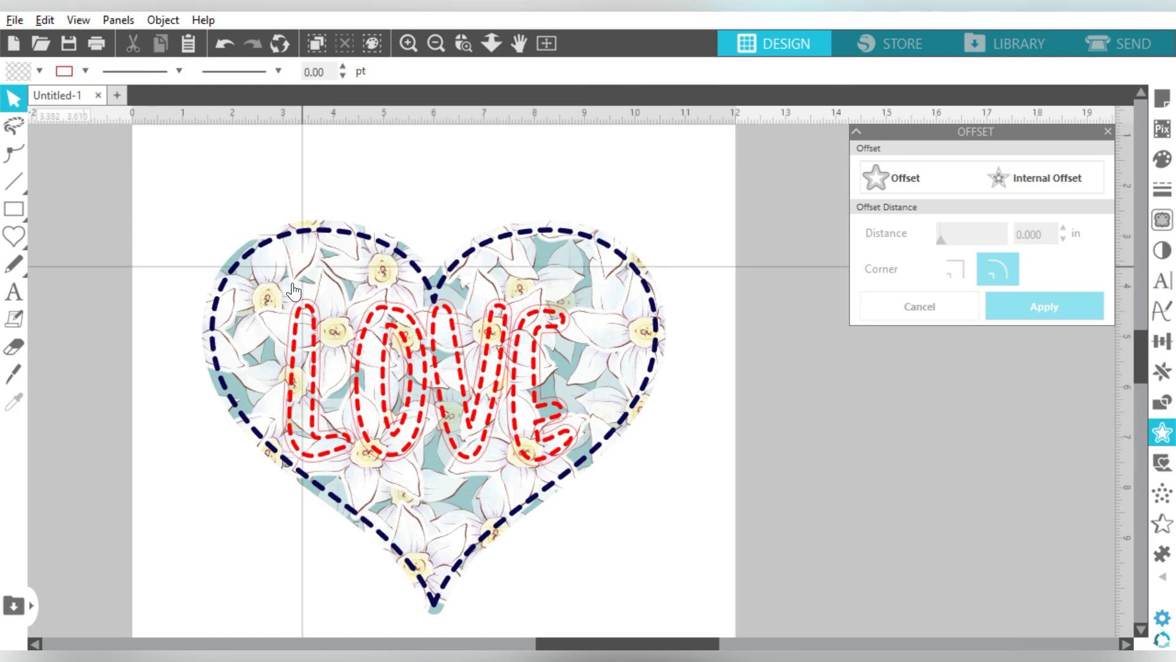
Select the dashed LOVE text together with its offset outline and ungroup them.
click(290, 324)
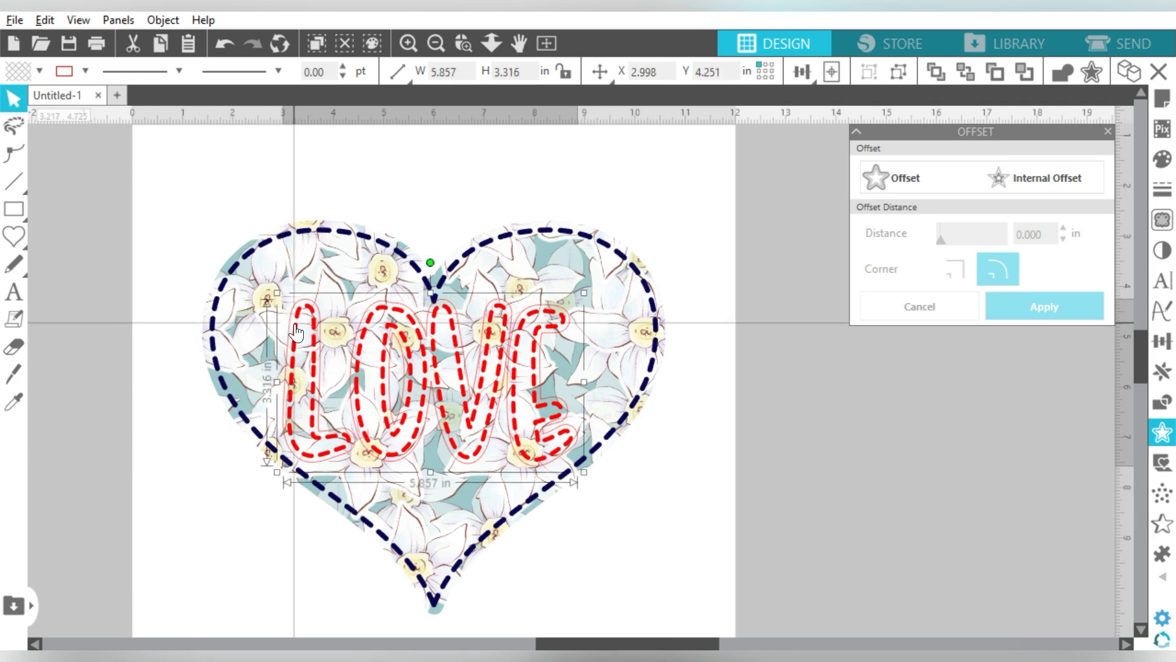
click(295, 327)
right_click(295, 326)
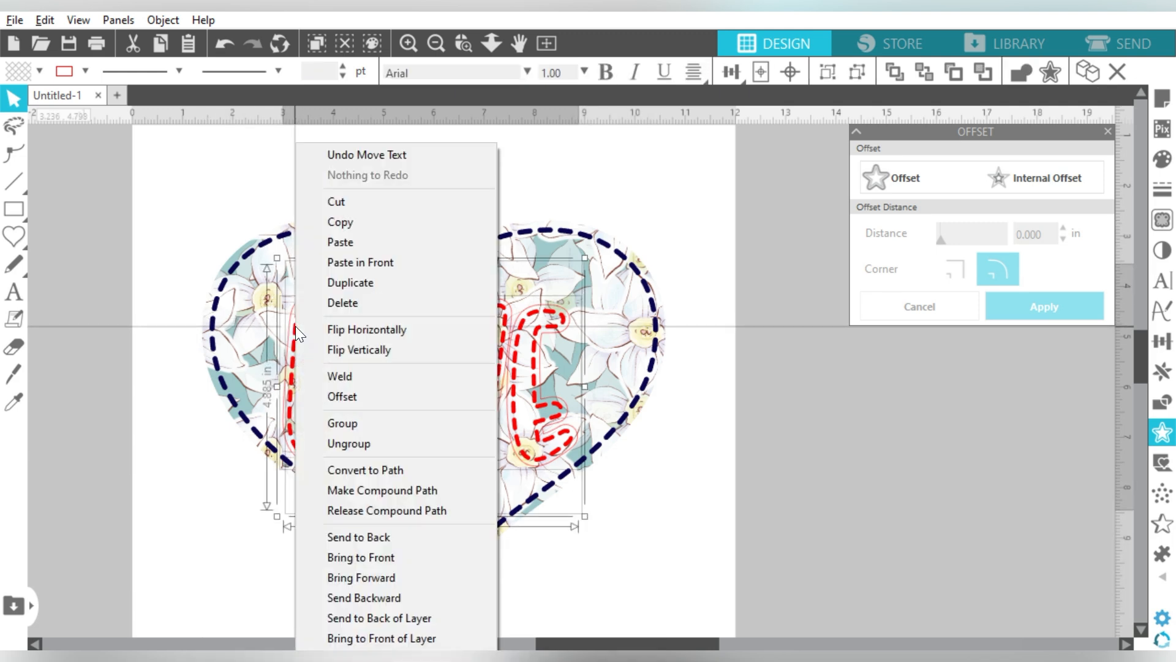
click(355, 440)
Duplicate the patterned heart and its dashed line to the right, off the page, and delete the originals.
drag(762, 234, 625, 265)
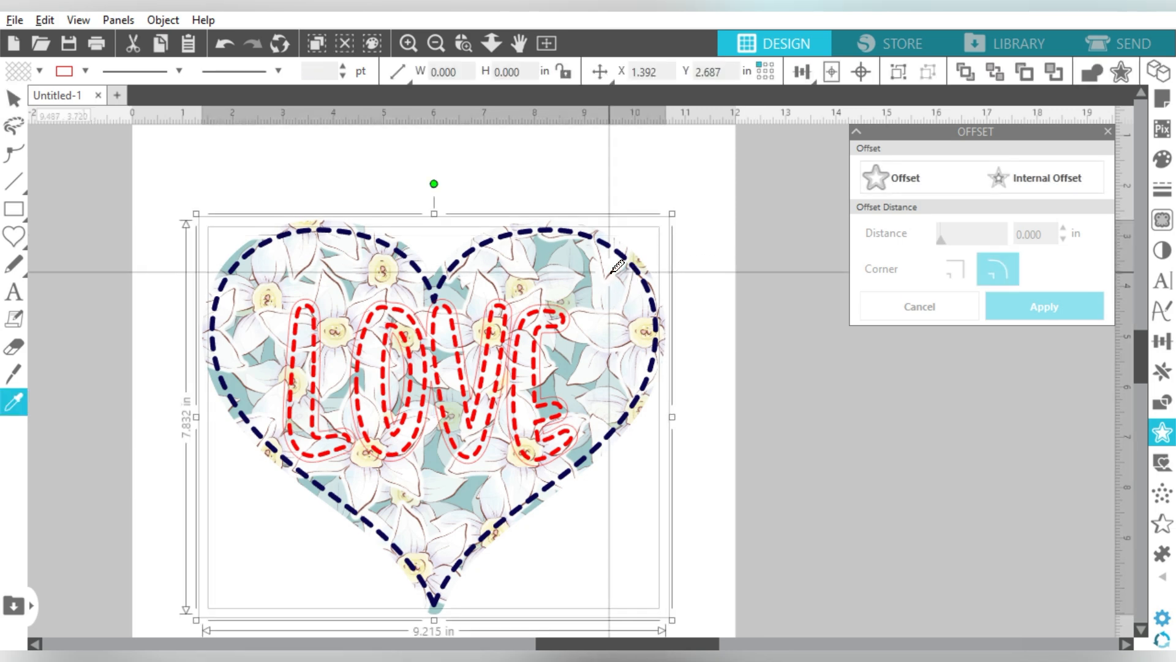
key(ctrl+Right)
drag(578, 208, 615, 260)
key(Delete)
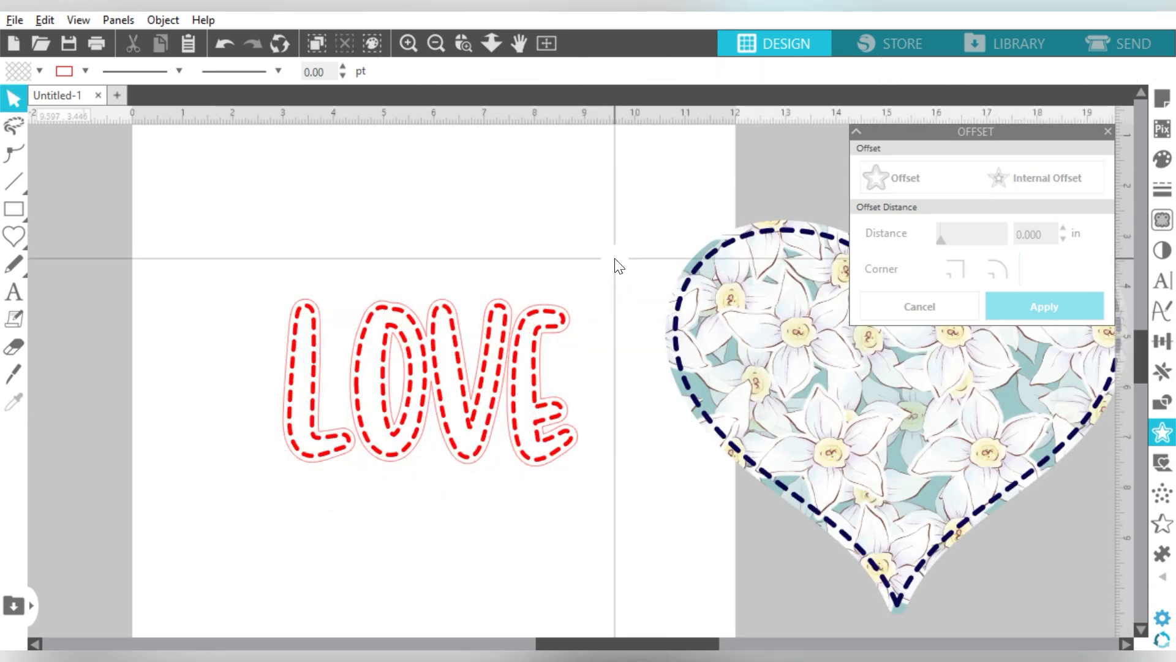
Move the offset outline away from the dashed LOVE text and trace the whole dashed lettering.
drag(546, 399, 203, 407)
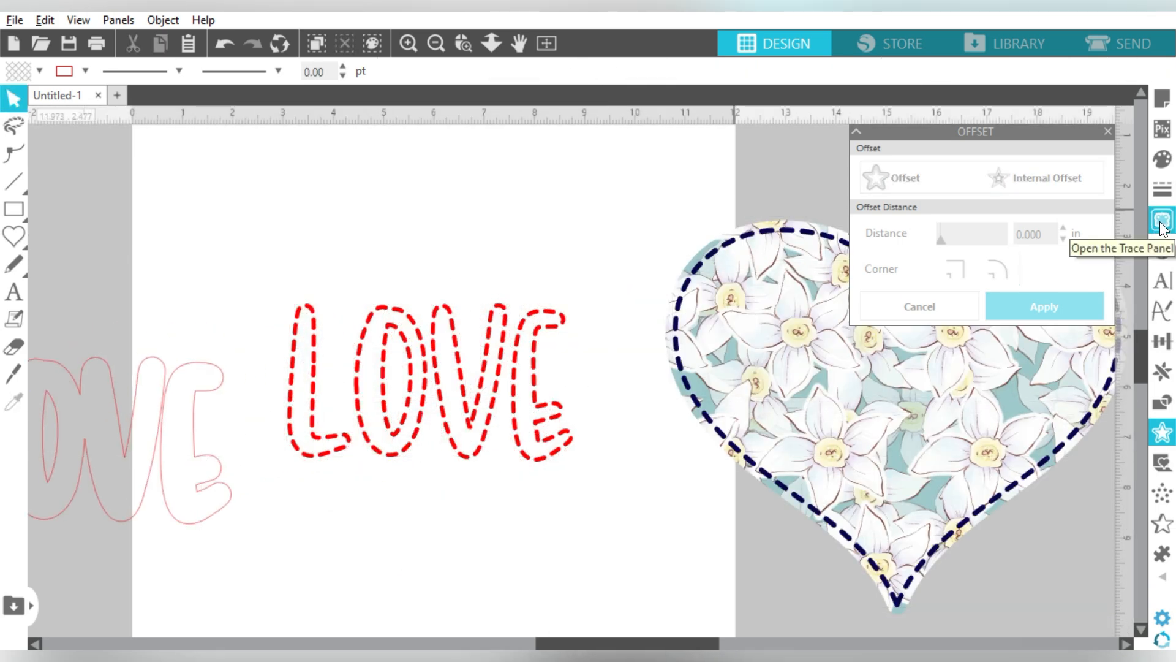
click(1162, 220)
click(876, 207)
mouse_move(620, 272)
mouse_down()
mouse_move(572, 367)
mouse_move(265, 476)
mouse_up()
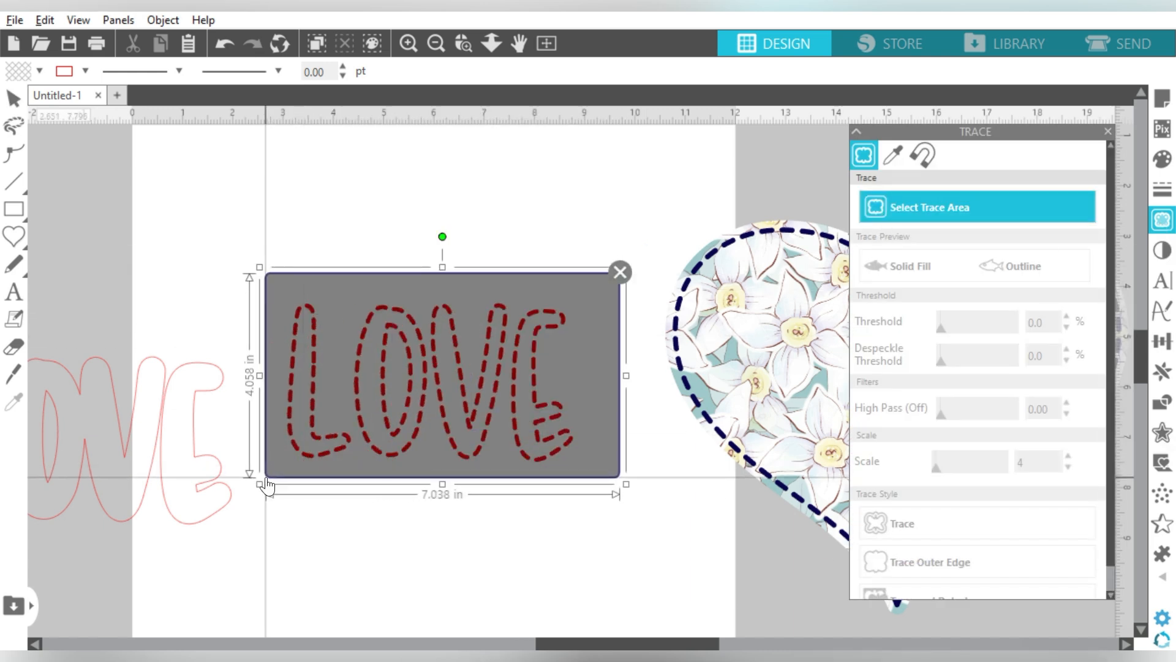
click(880, 522)
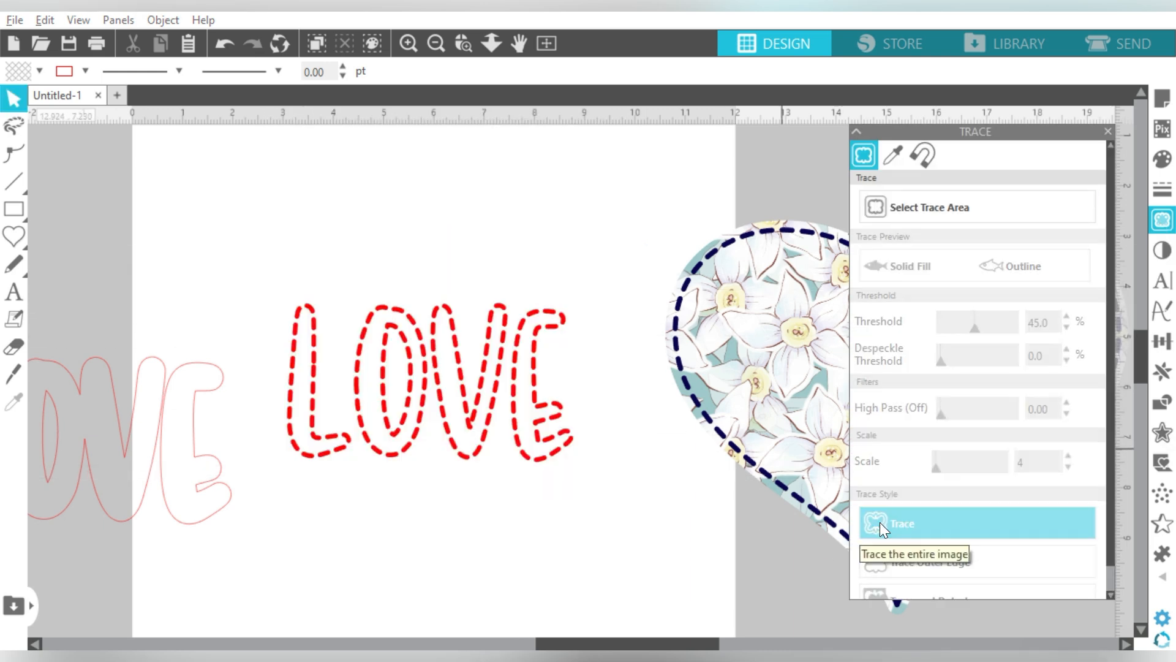
Delete the original dashed LOVE text and centre the offset outline on the page around the traced dashes.
drag(514, 369, 622, 401)
key(Delete)
click(220, 458)
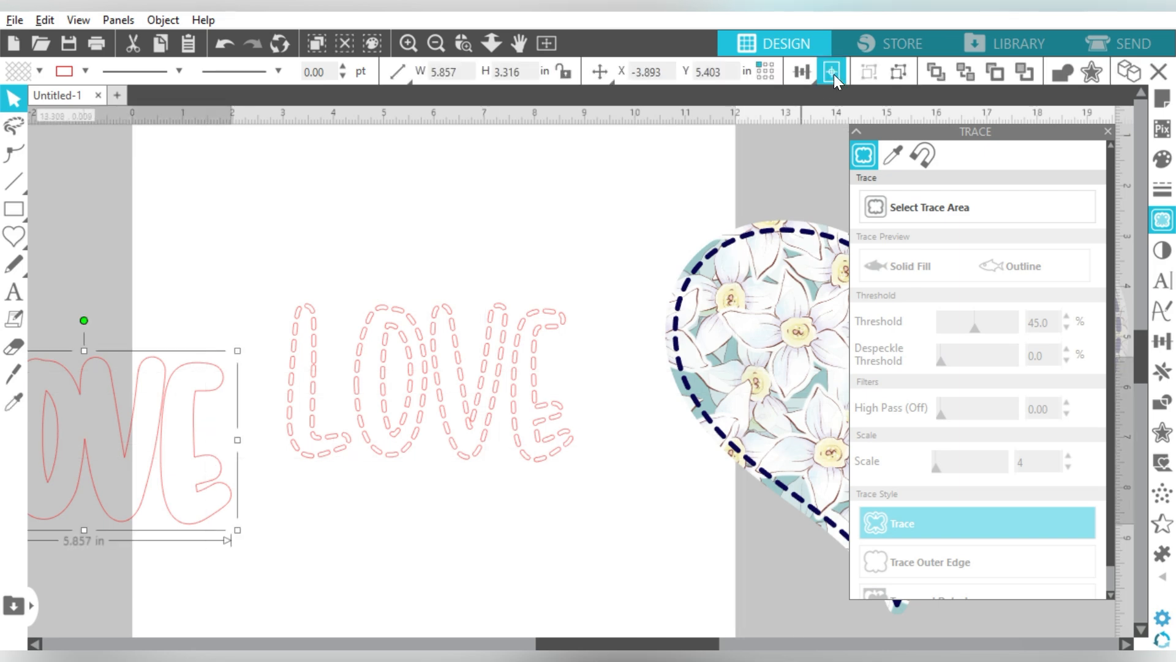
click(832, 72)
click(582, 261)
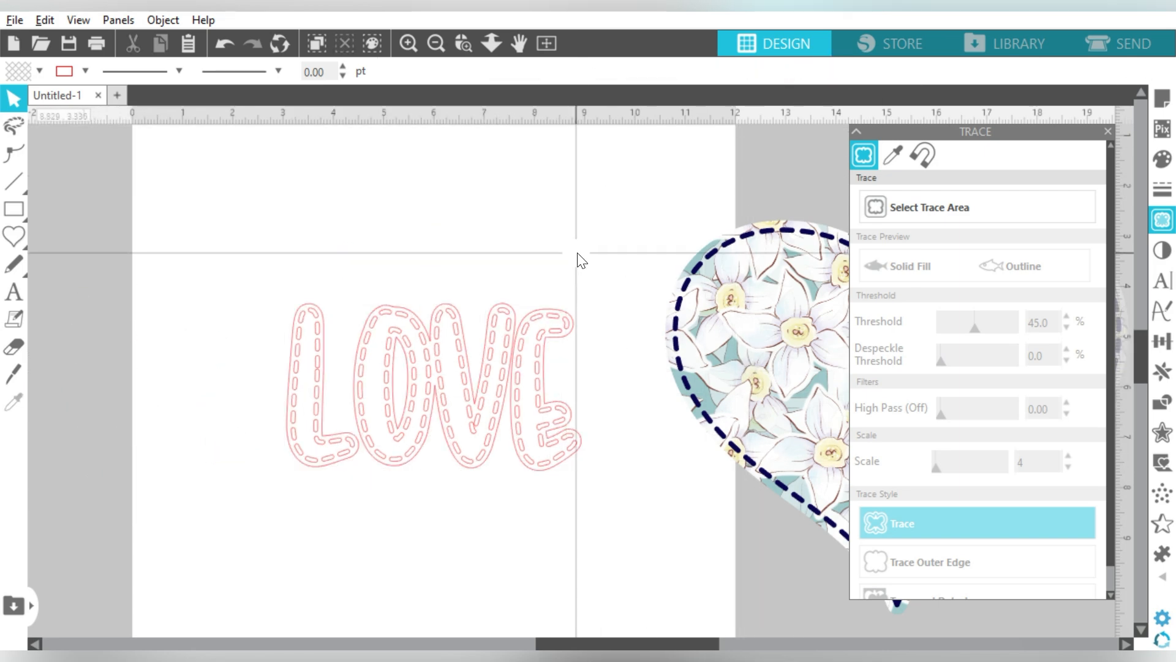
Combine the traced dashes and offset outline into a compound path with dark navy fill and line colour.
right_click(533, 349)
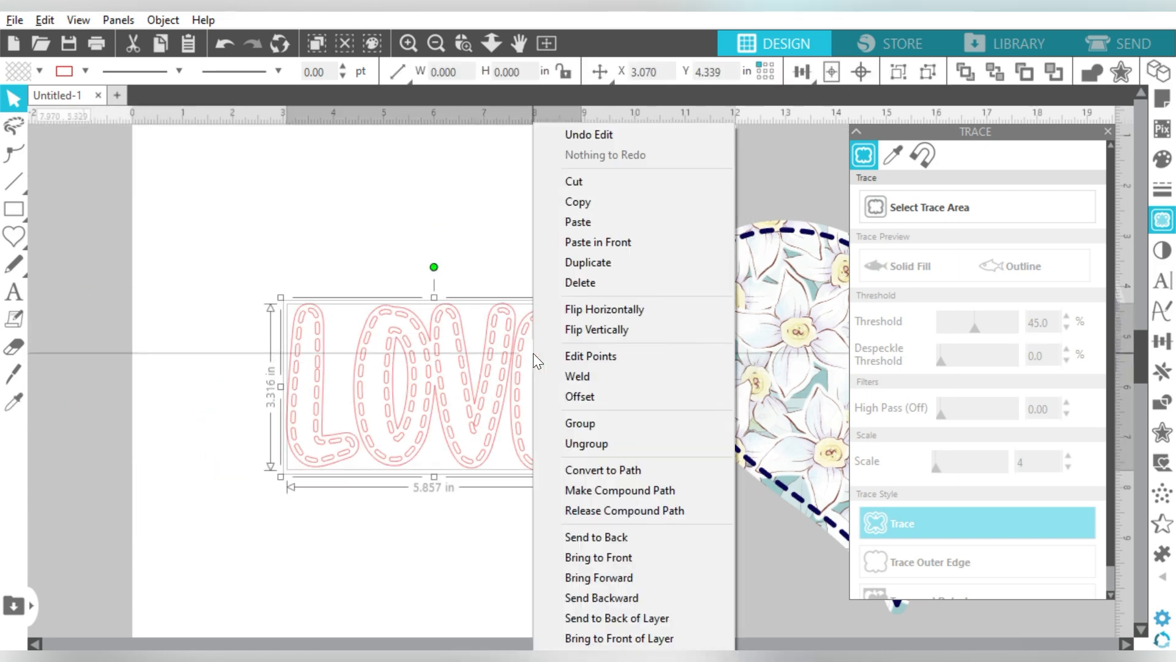
click(576, 492)
click(38, 72)
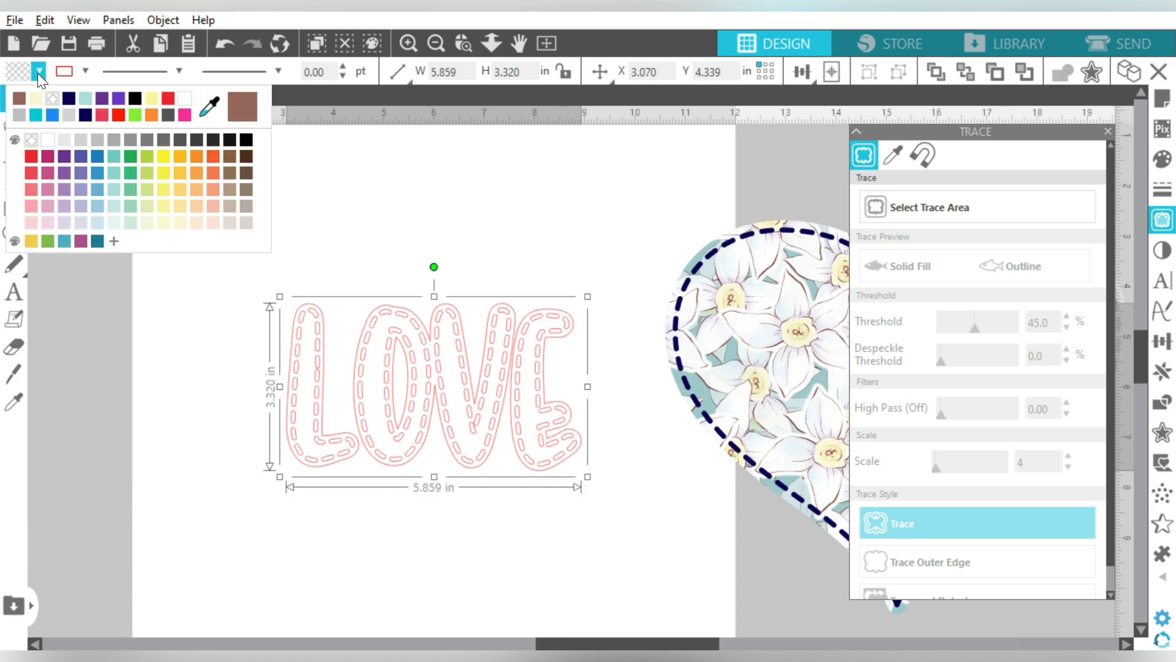
click(68, 98)
click(85, 71)
click(113, 94)
Duplicate the off-page heart and its dashed line to the left onto the page, and group the copy.
click(782, 257)
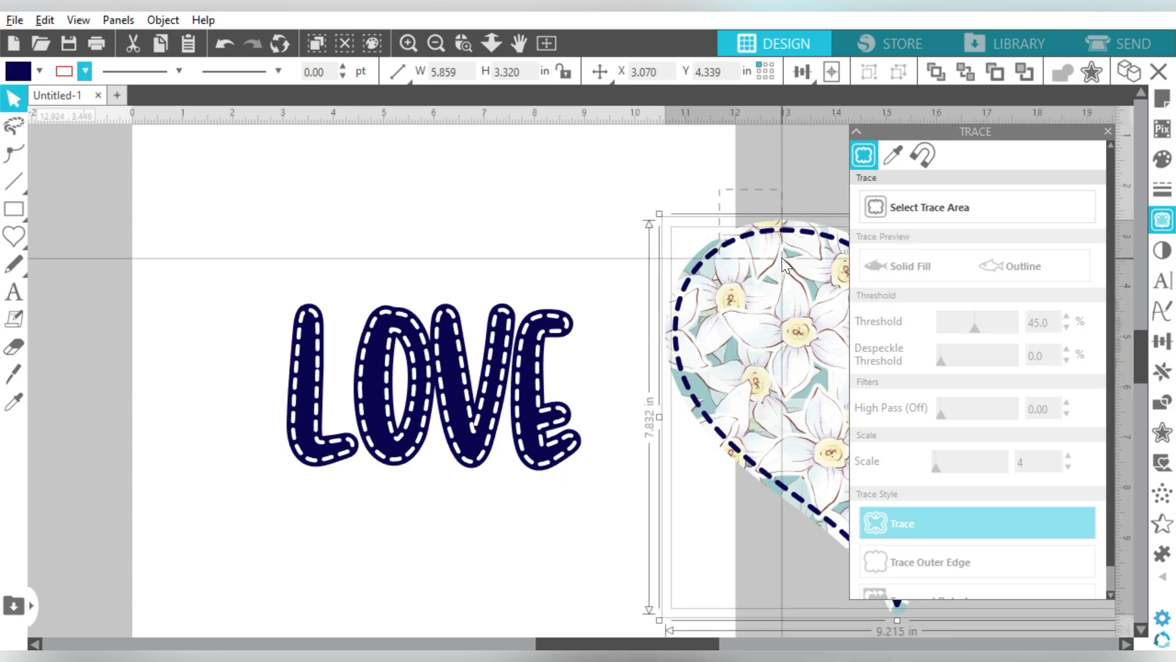
click(823, 80)
click(822, 77)
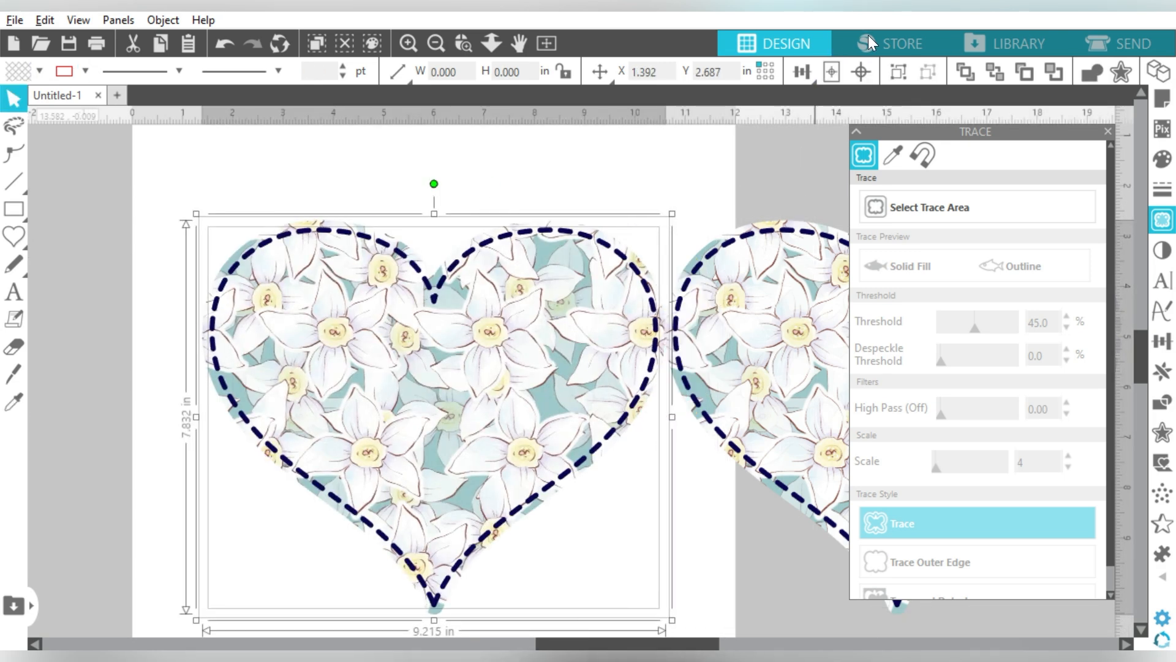
click(900, 73)
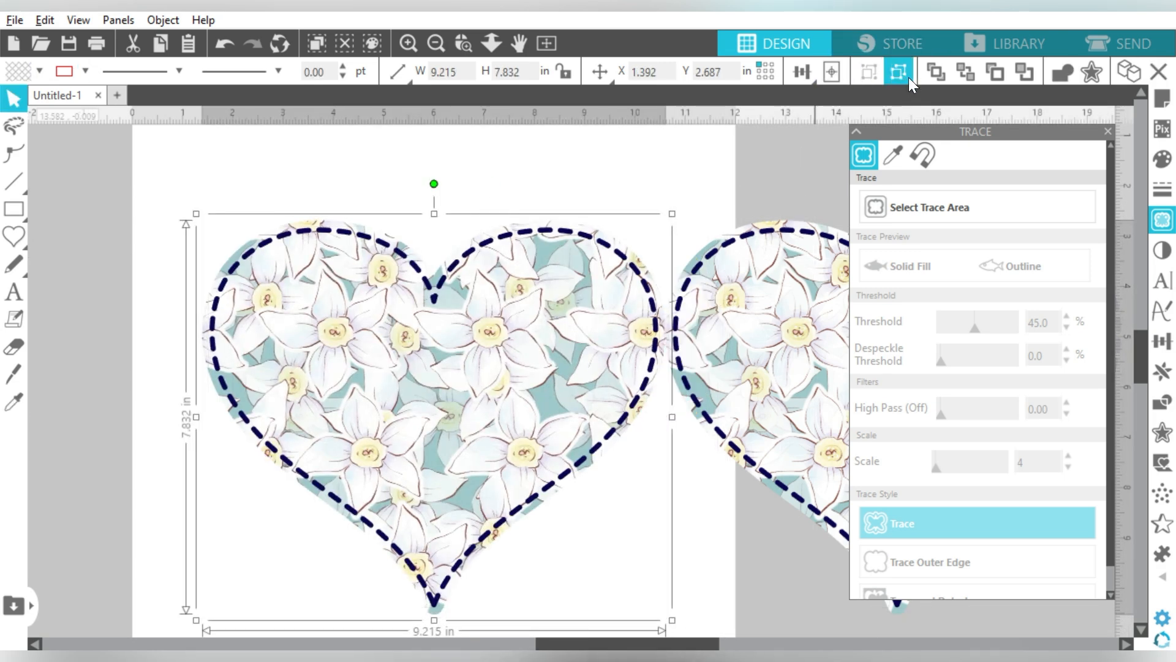
Send the grouped heart behind the LOVE lettering and delete the heart left outside the page.
click(966, 70)
click(765, 258)
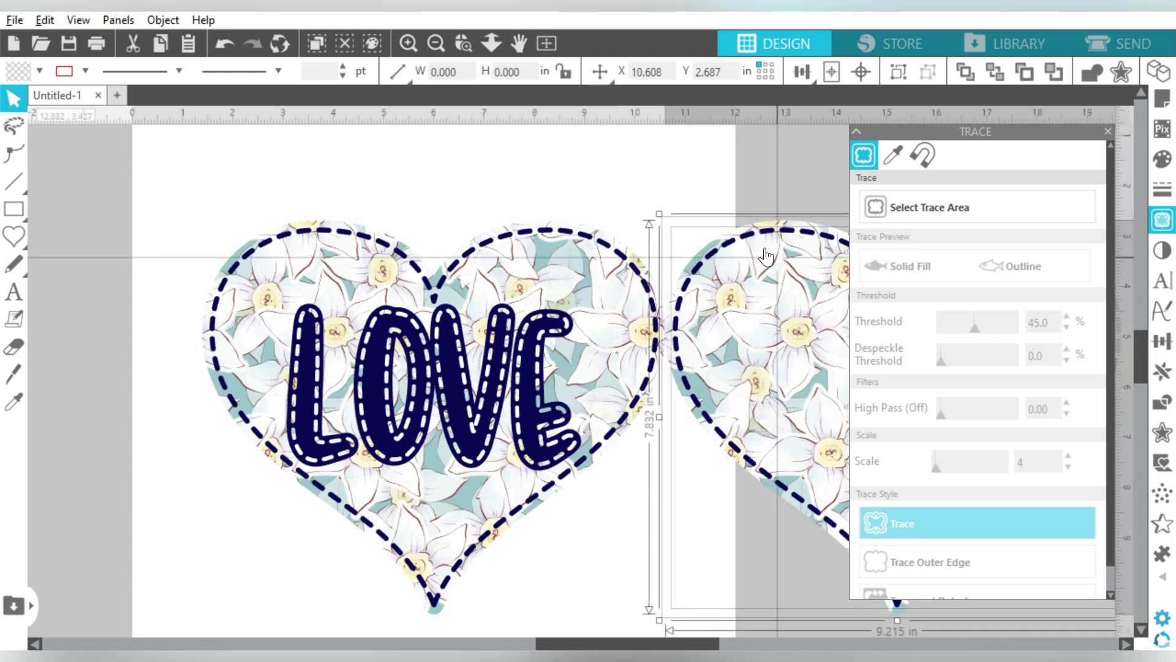
key(Delete)
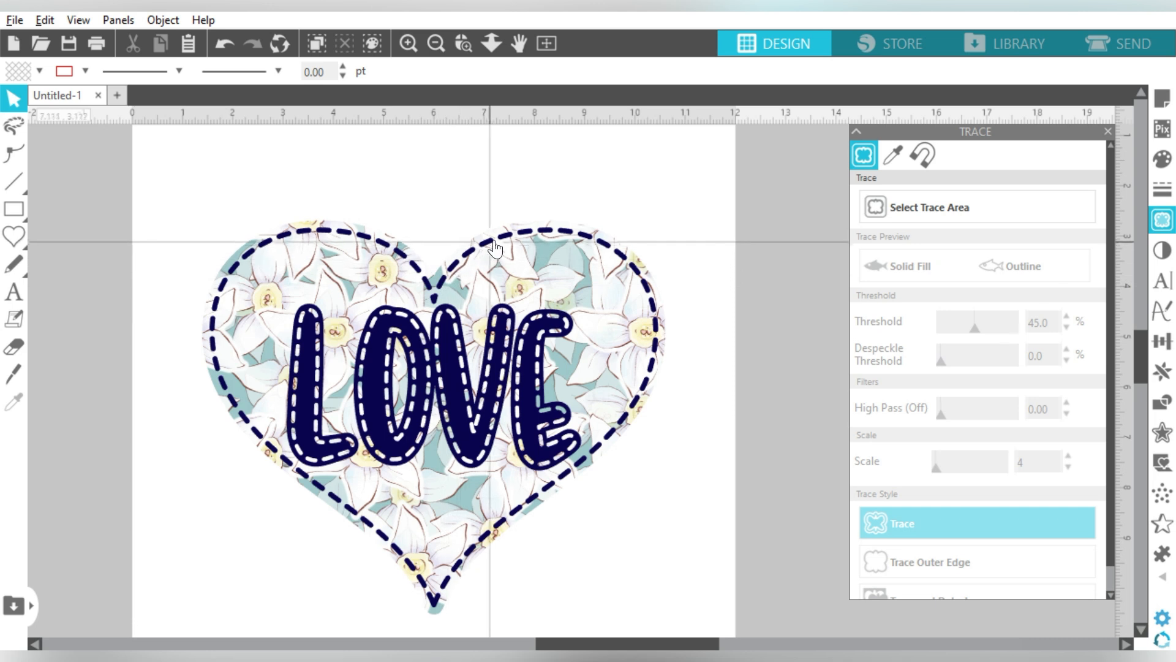
Move the patterned heart and LOVE lettering together higher on the page, to about X 1.685 in and Y 1.773 in.
click(657, 331)
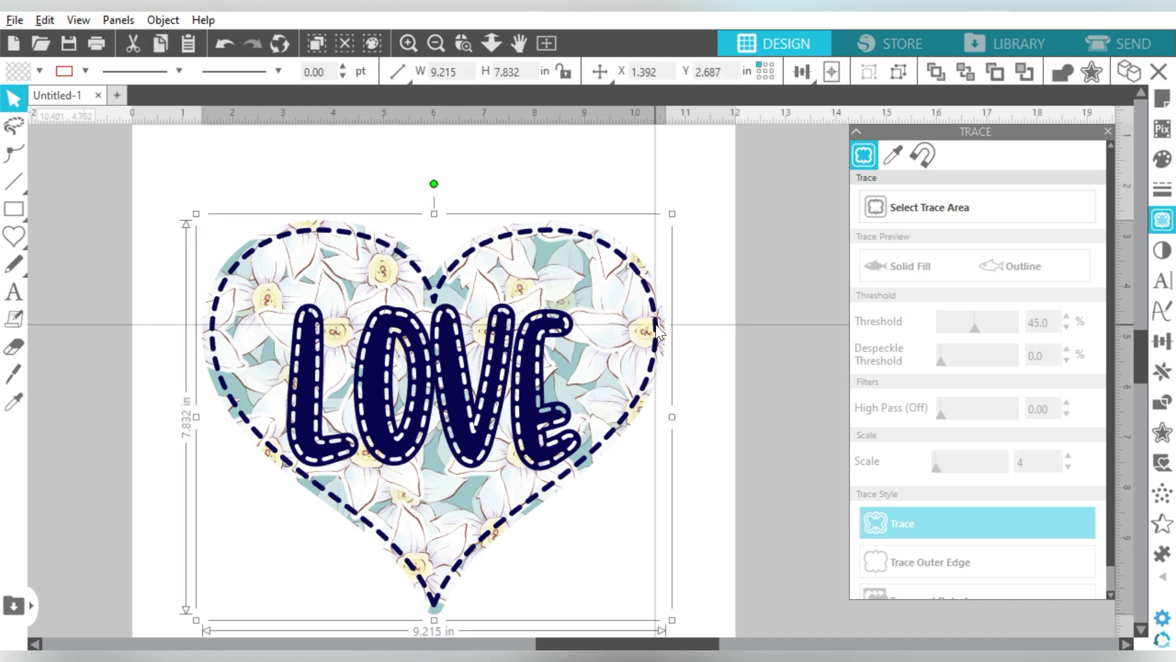
click(722, 294)
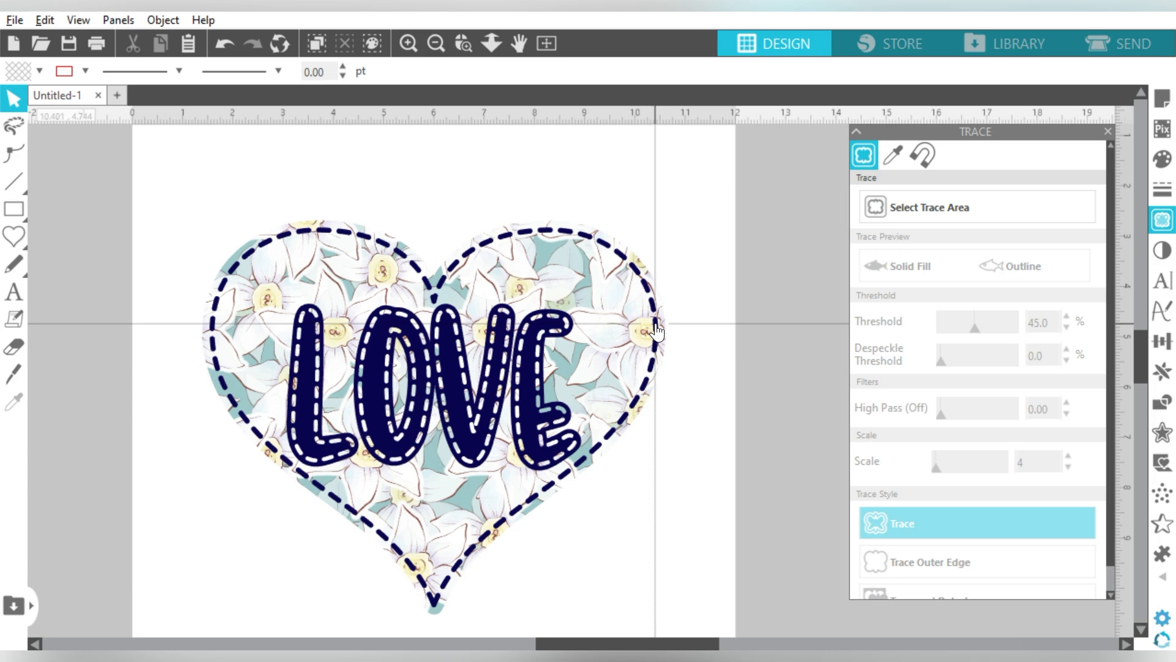
click(657, 331)
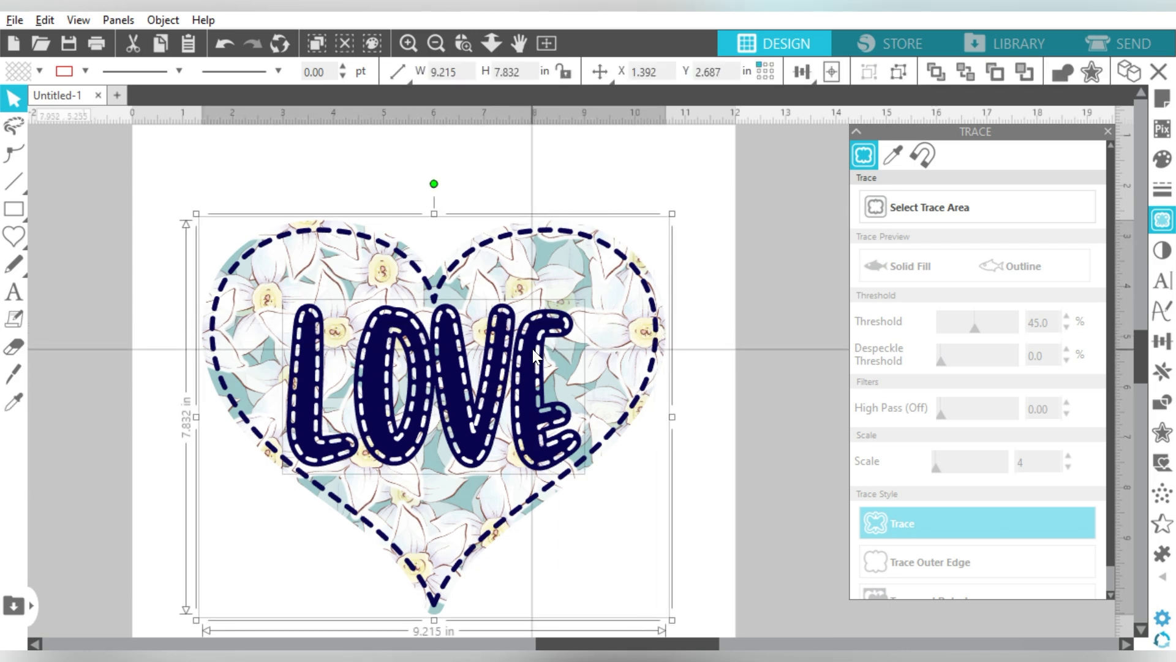
click(515, 366)
drag(514, 366, 685, 316)
drag(311, 357, 194, 295)
drag(483, 329, 182, 330)
drag(185, 323, 187, 321)
drag(432, 316, 564, 331)
click(773, 272)
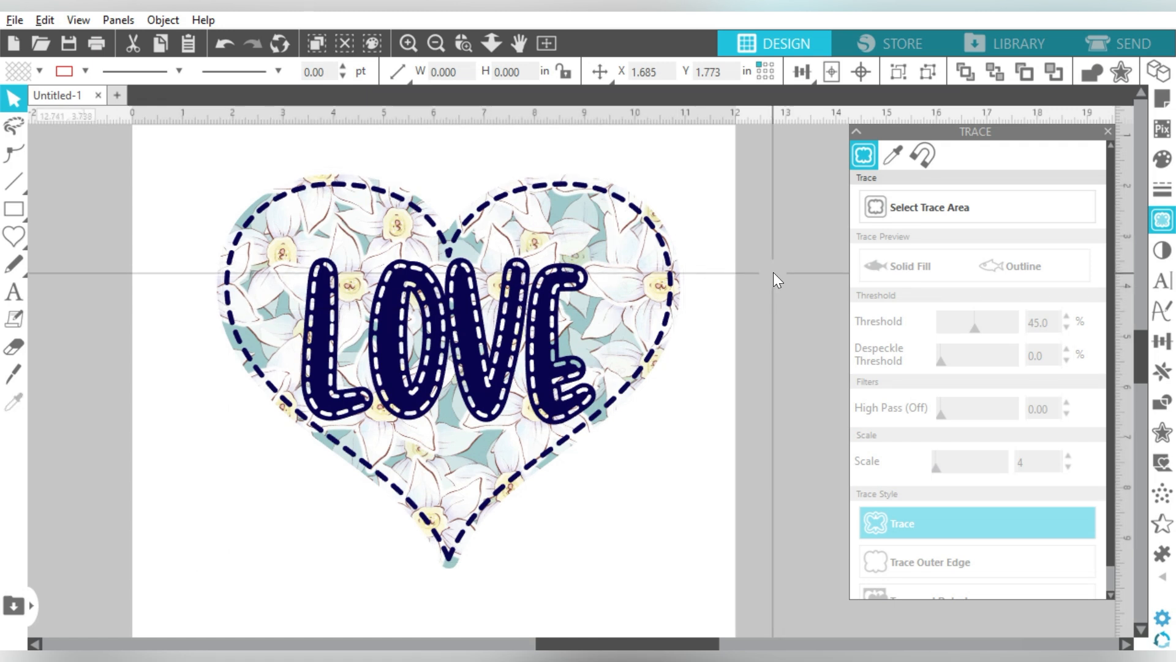